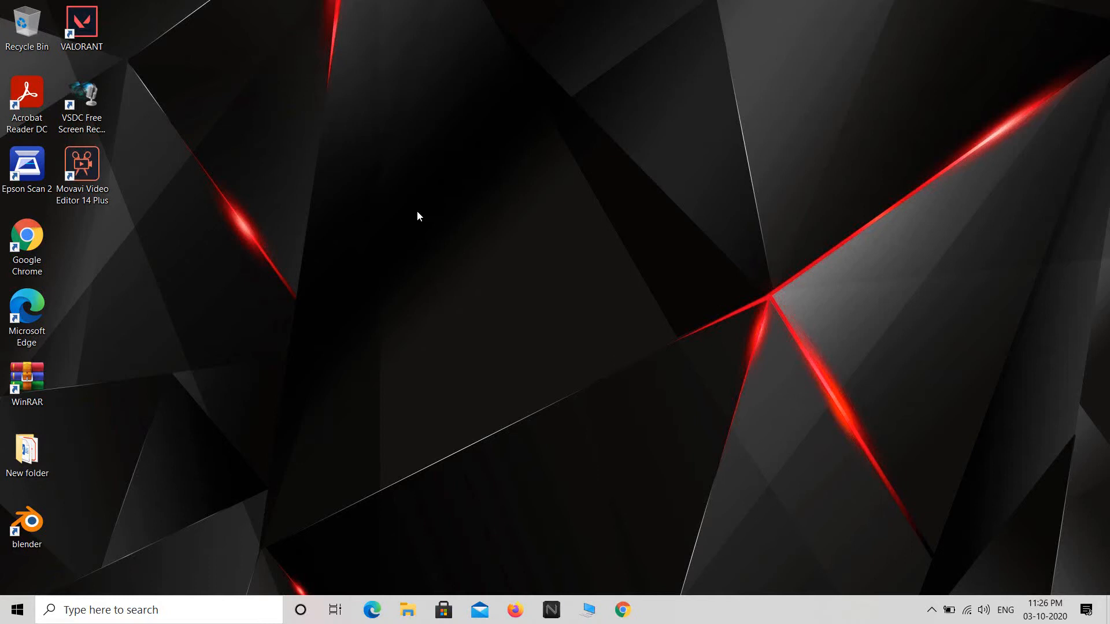
Create a new Microsoft Excel Worksheet on the desktop, keep its default name, and open it.
right_click(430, 197)
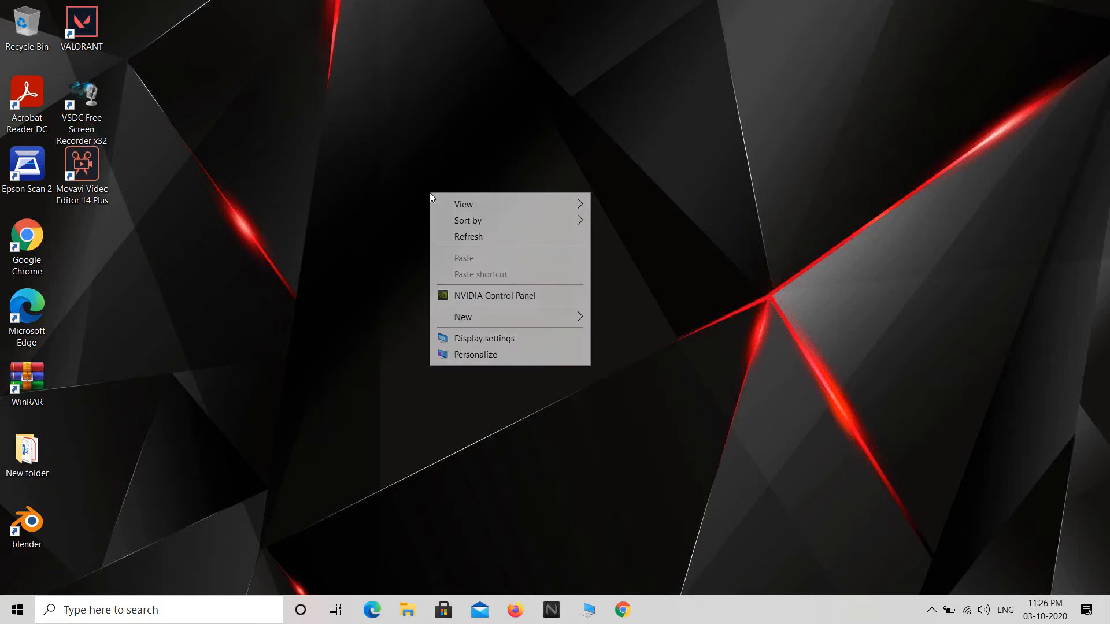
mouse_move(481, 317)
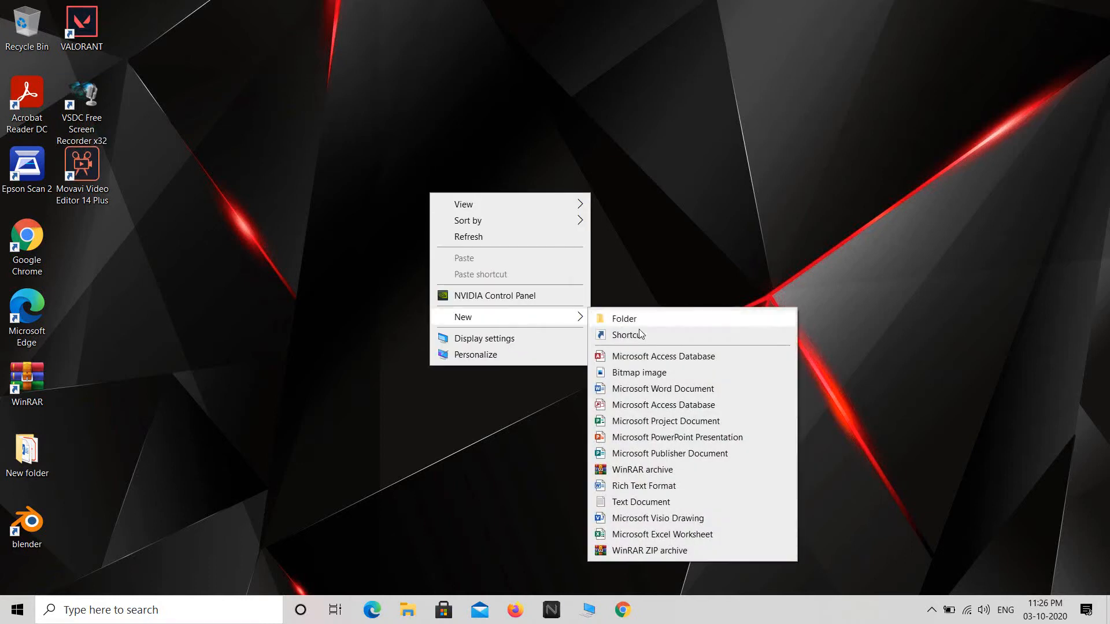
click(649, 534)
click(566, 281)
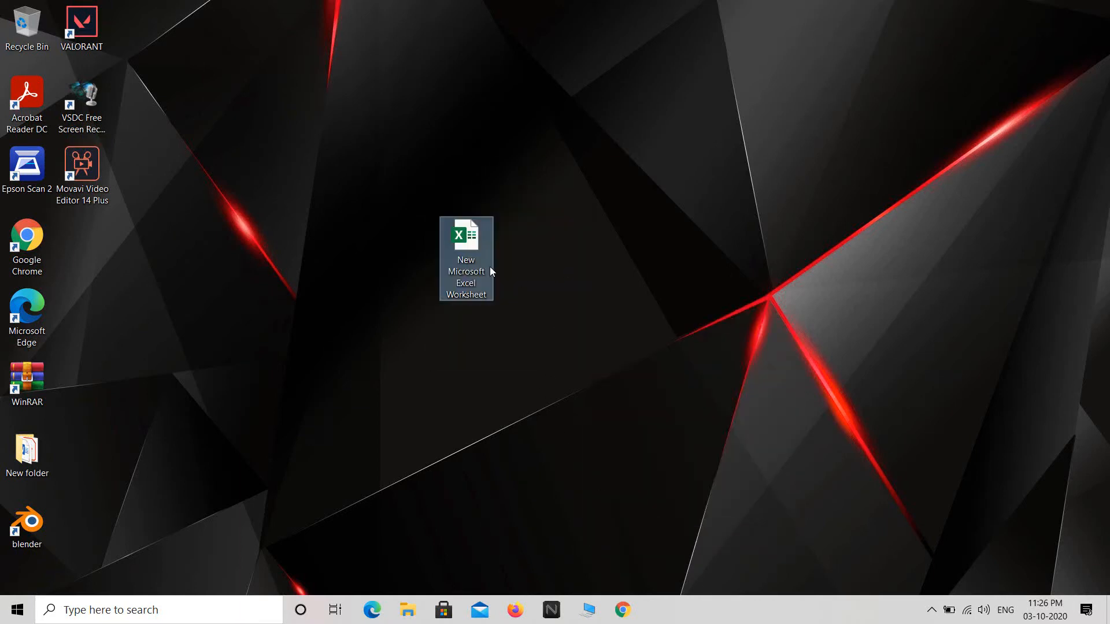
double_click(466, 237)
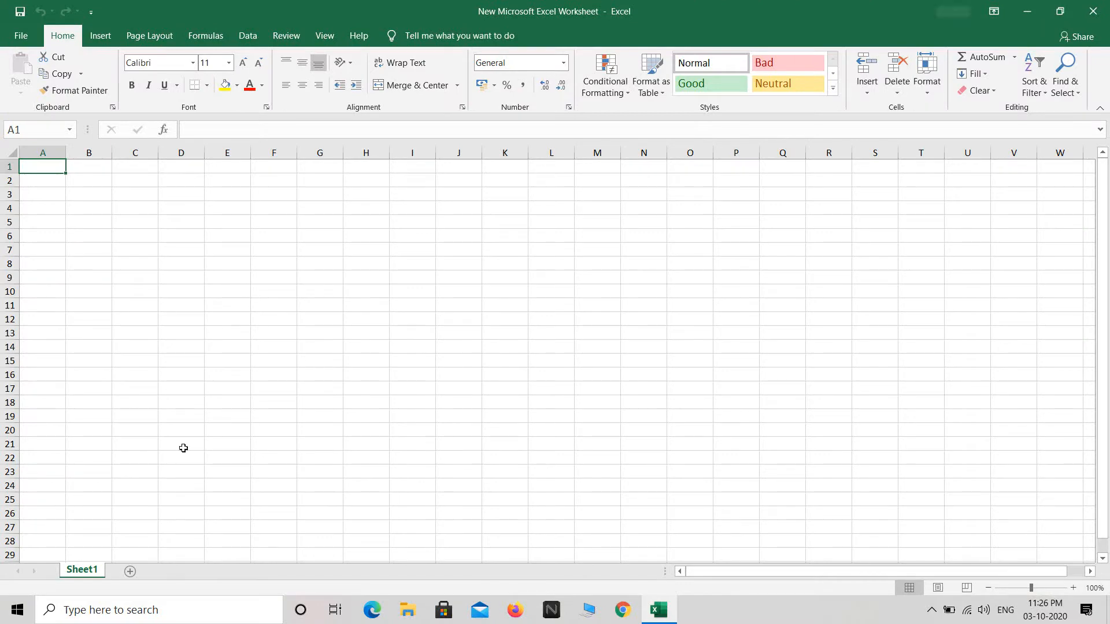
Zoom the sheet to 130%, check the Review tab's protection commands, then return to Home.
click(1073, 588)
click(1073, 588)
click(1073, 587)
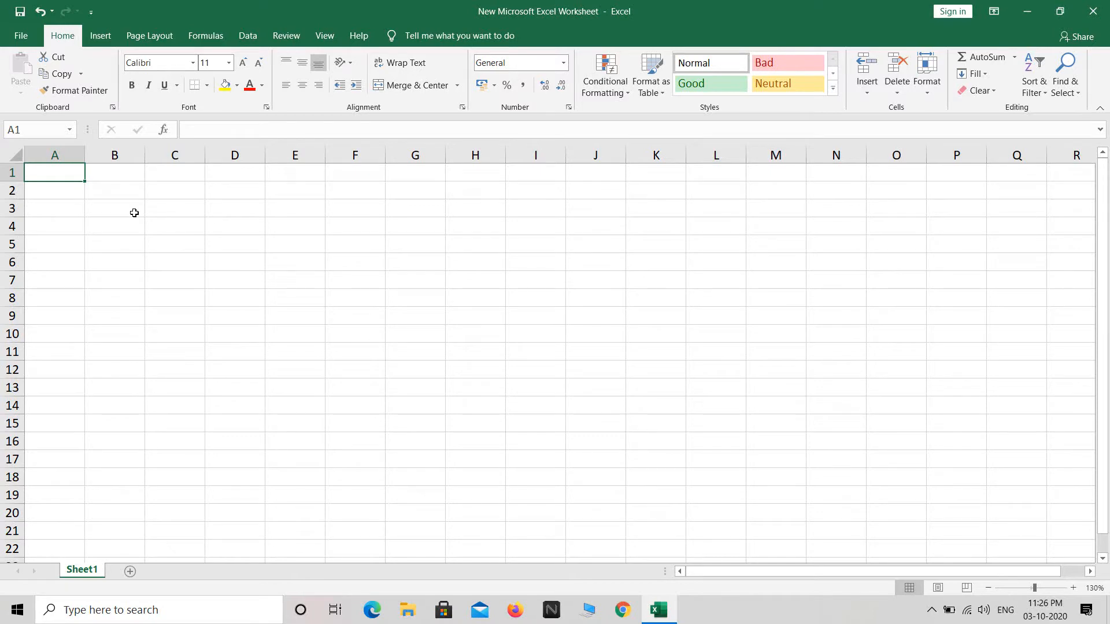
click(286, 36)
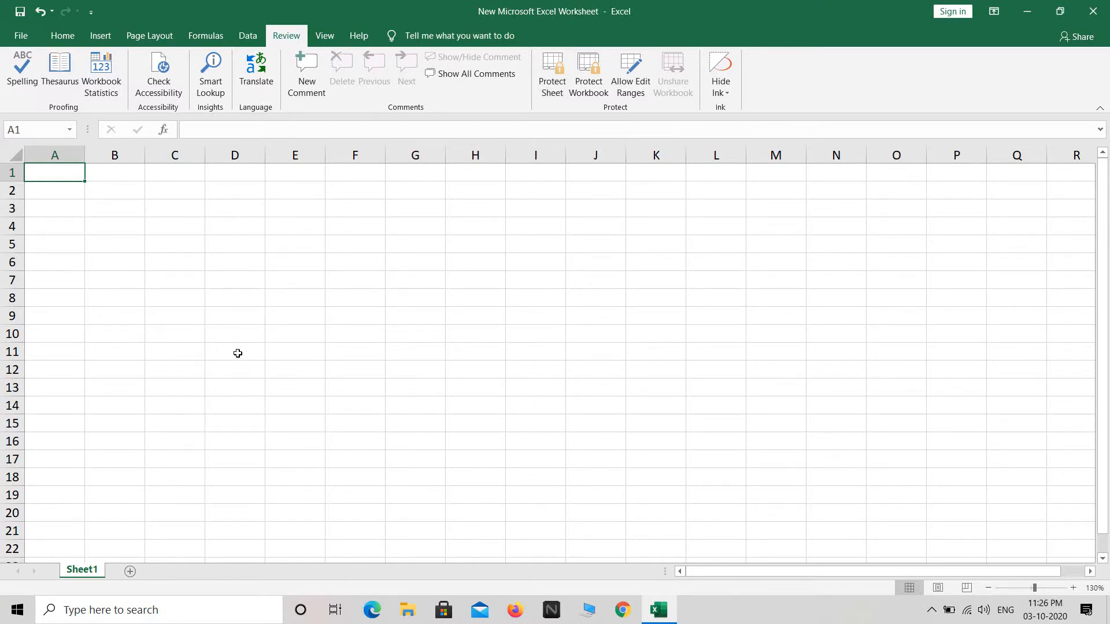
click(64, 37)
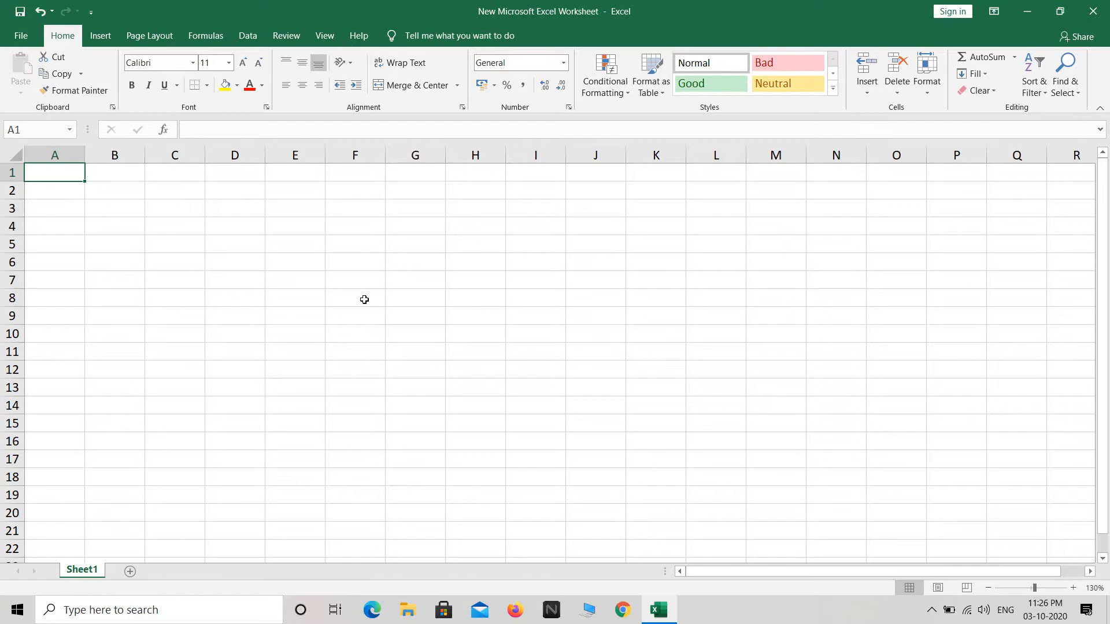
Enter the title 'Sales Data (Weekly)' in A1 and headings 'Sales Person' and 'Week' in row 3.
text(Sales Data ()
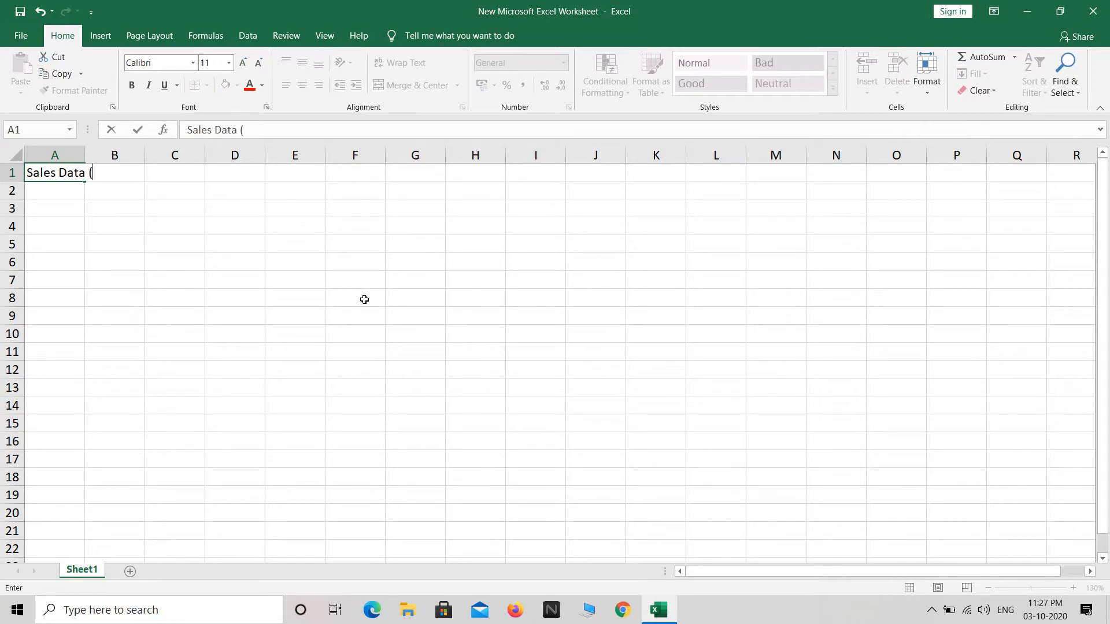
text(Weekly))
click(61, 209)
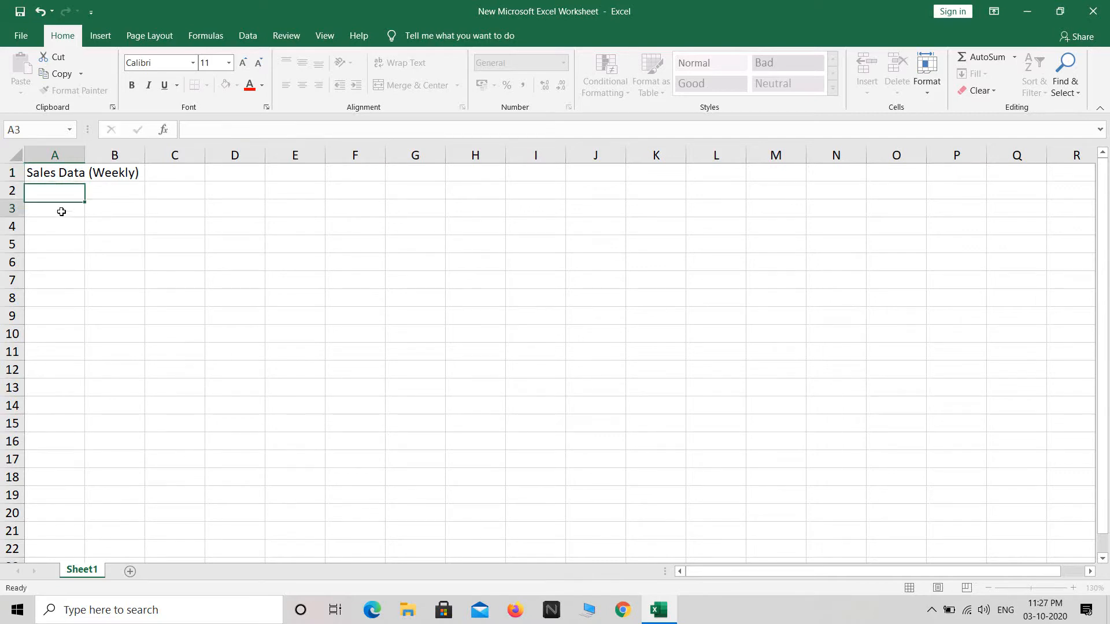
text(Sale)
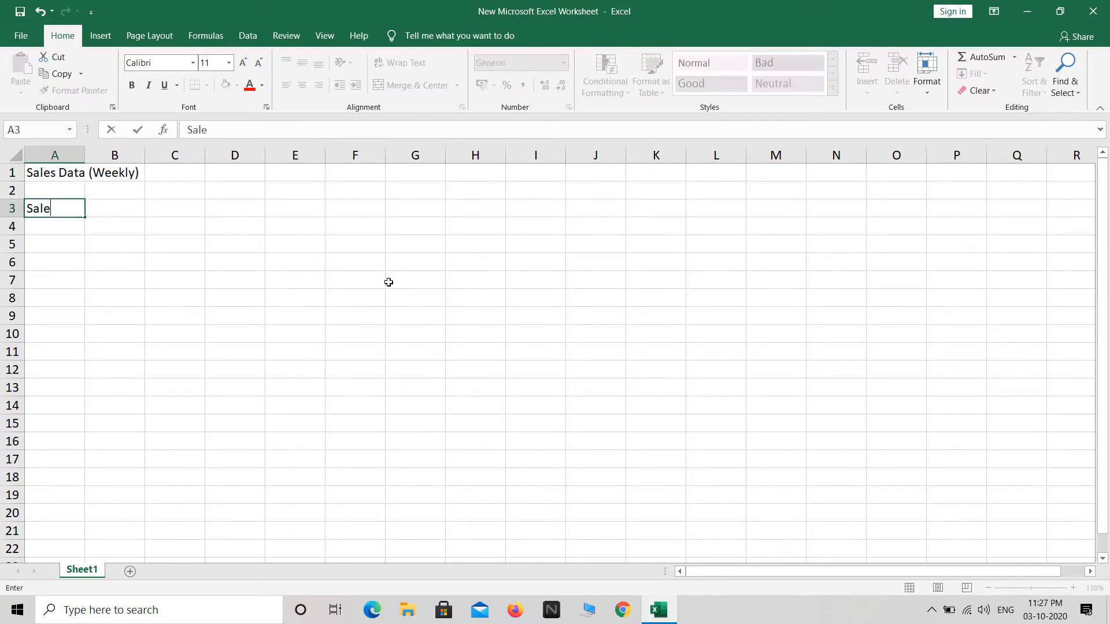
text(s Person)
key(Tab)
text(Week)
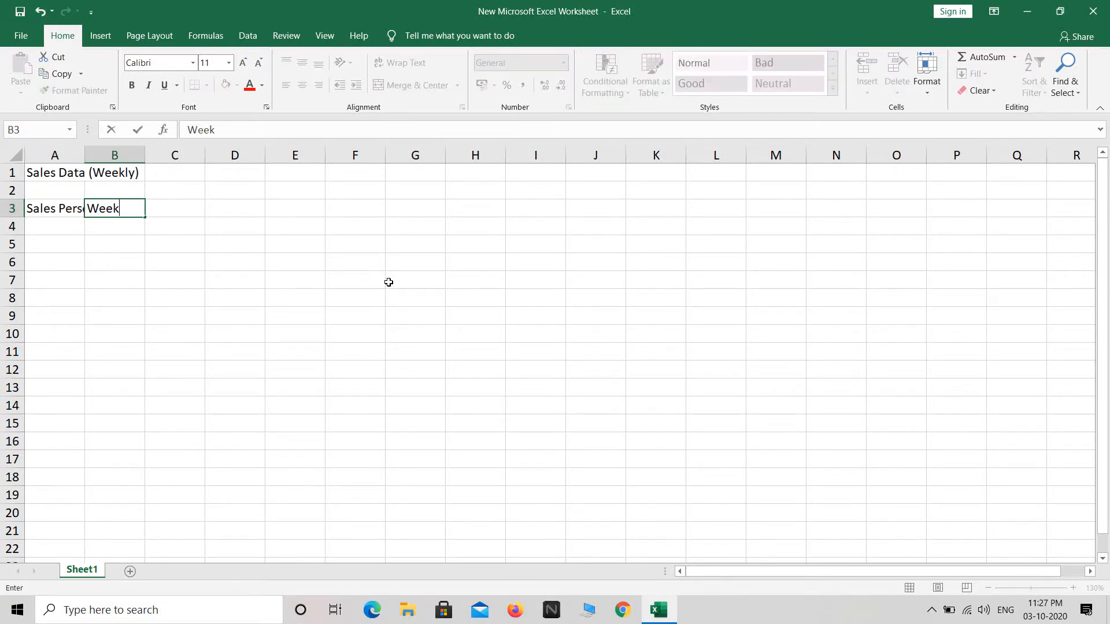
key(Return)
Enter the subheadings Week 1, Week 2, Week 3 and Week 4 in B4:E4.
text(Week 1)
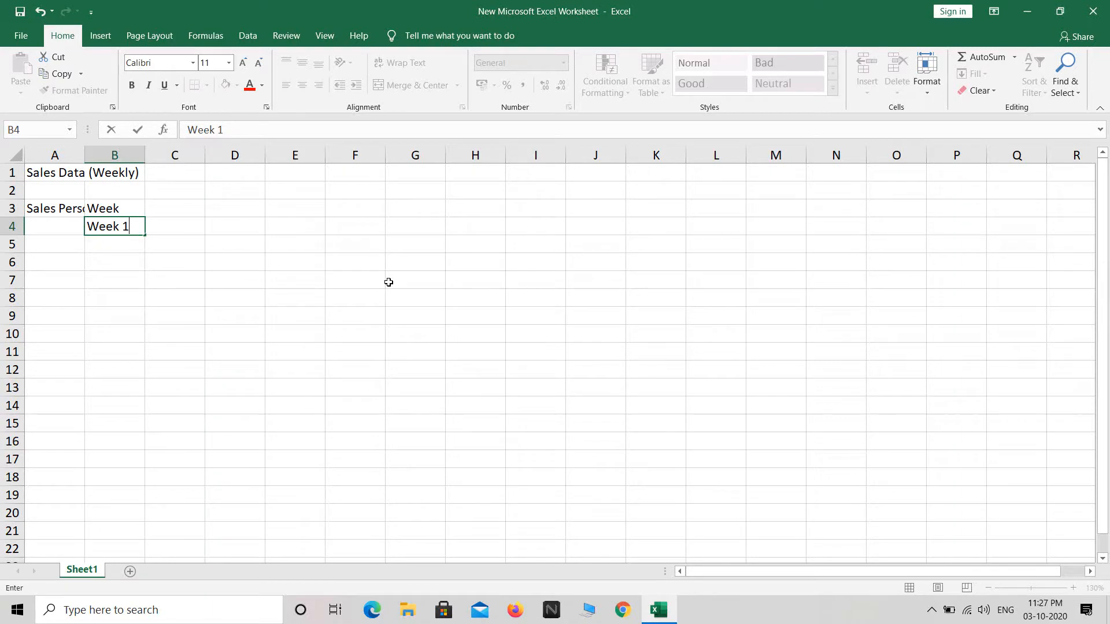
key(Tab)
text(Week 2)
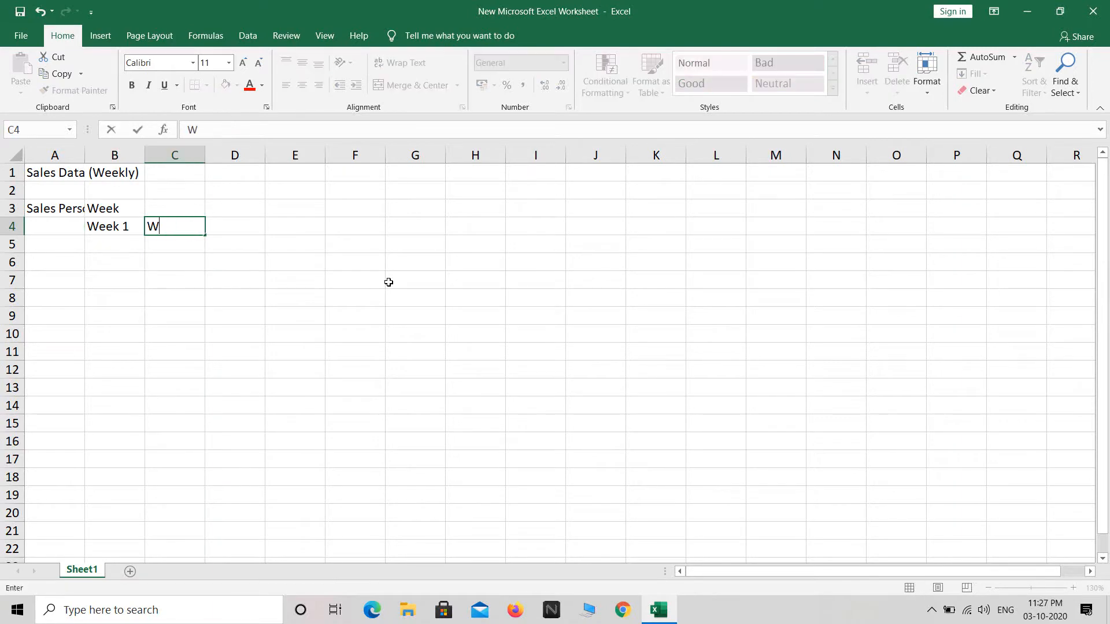
key(Return)
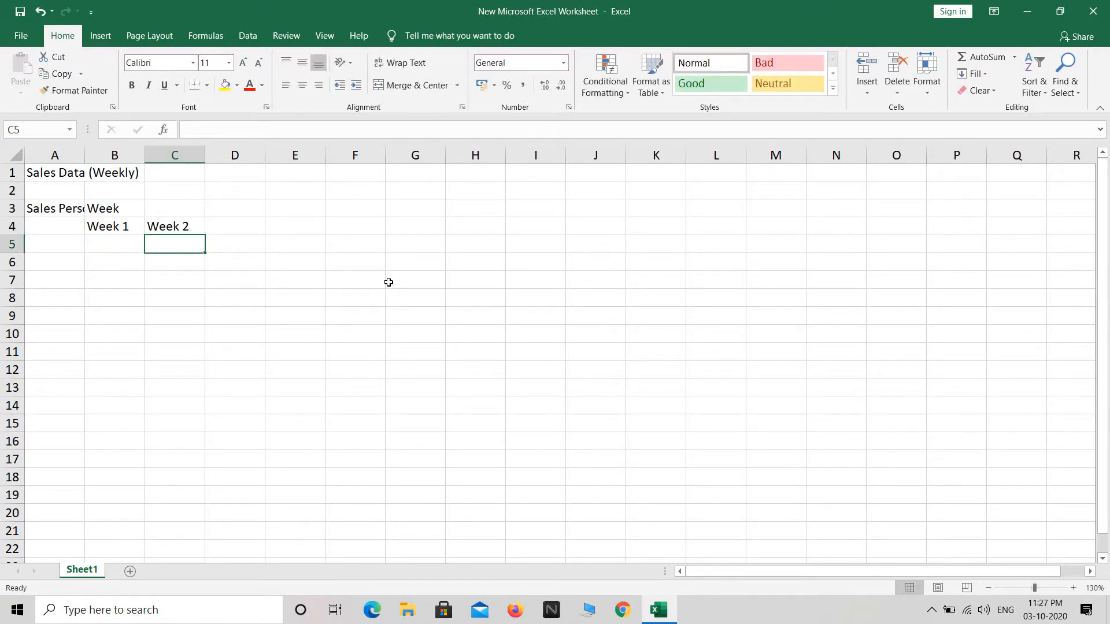
key(Right)
key(Up)
text(Week 3)
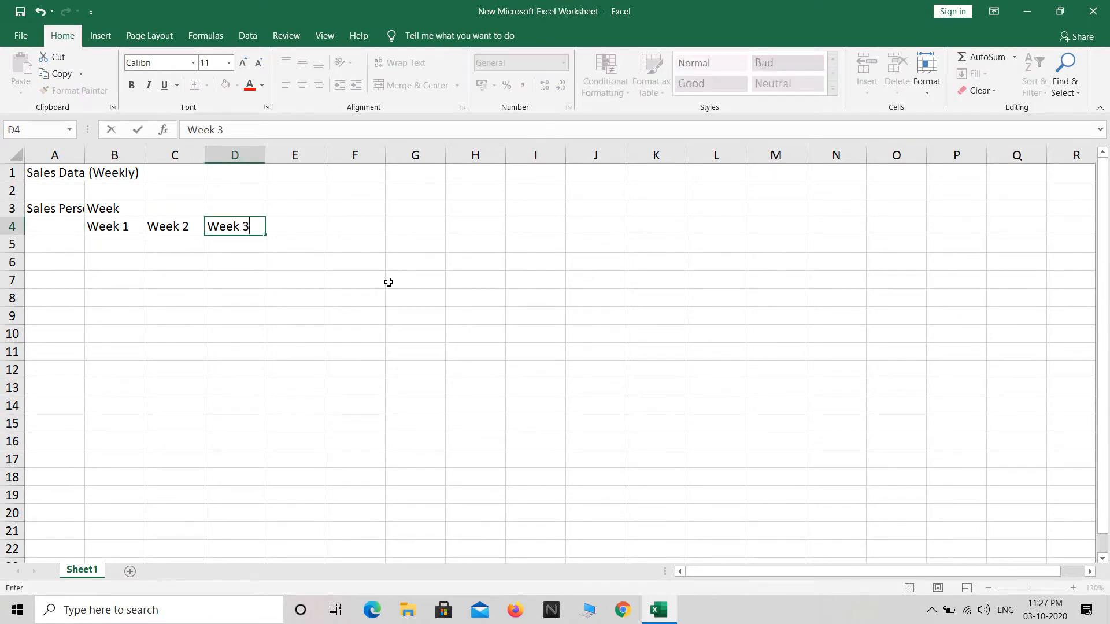
key(Tab)
text(Week )
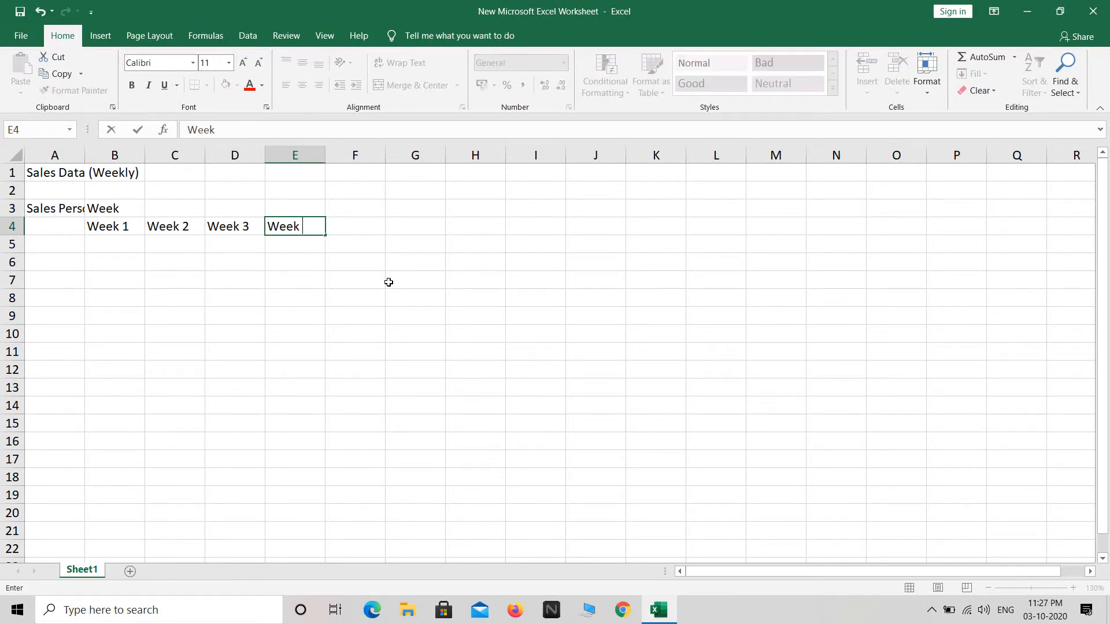
text(4)
Add the 'Total' heading in F3 and autofit column A.
click(352, 213)
text(Total)
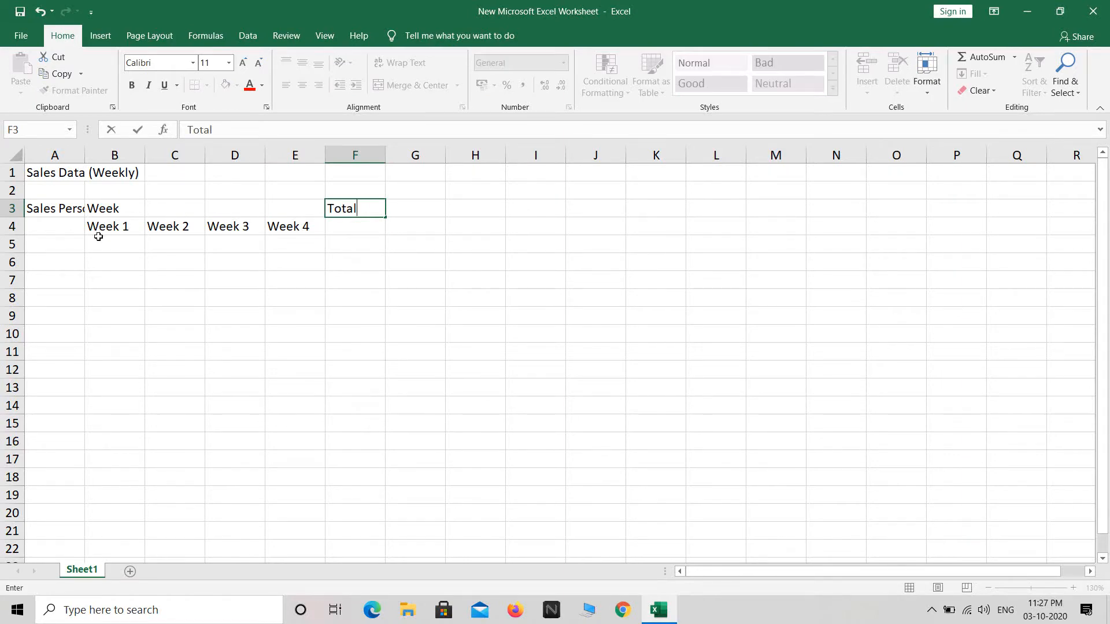
click(69, 245)
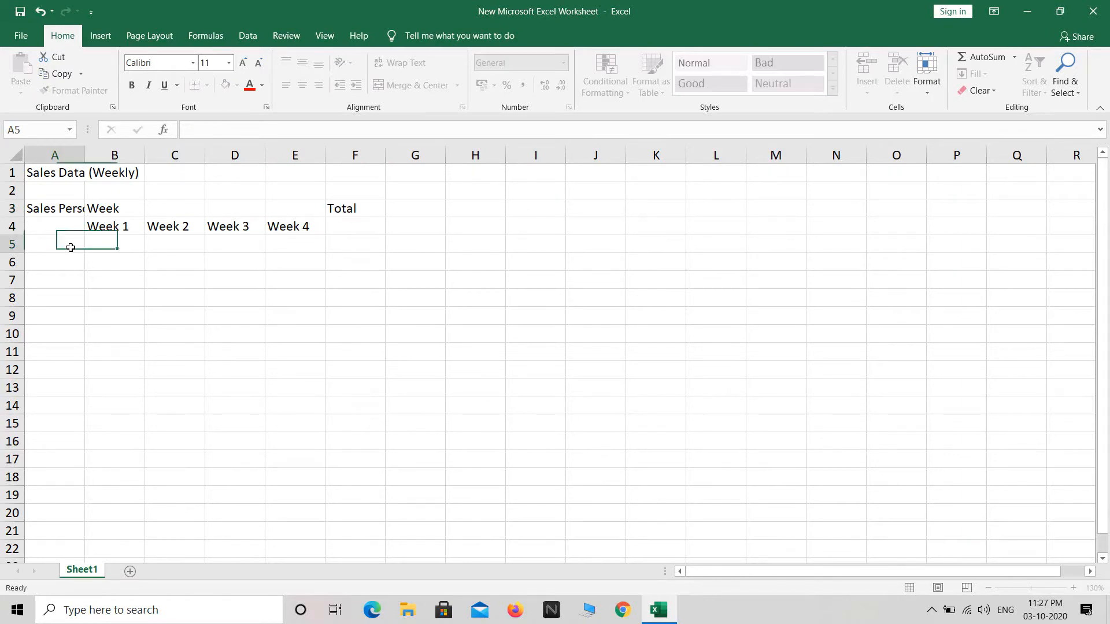
double_click(83, 148)
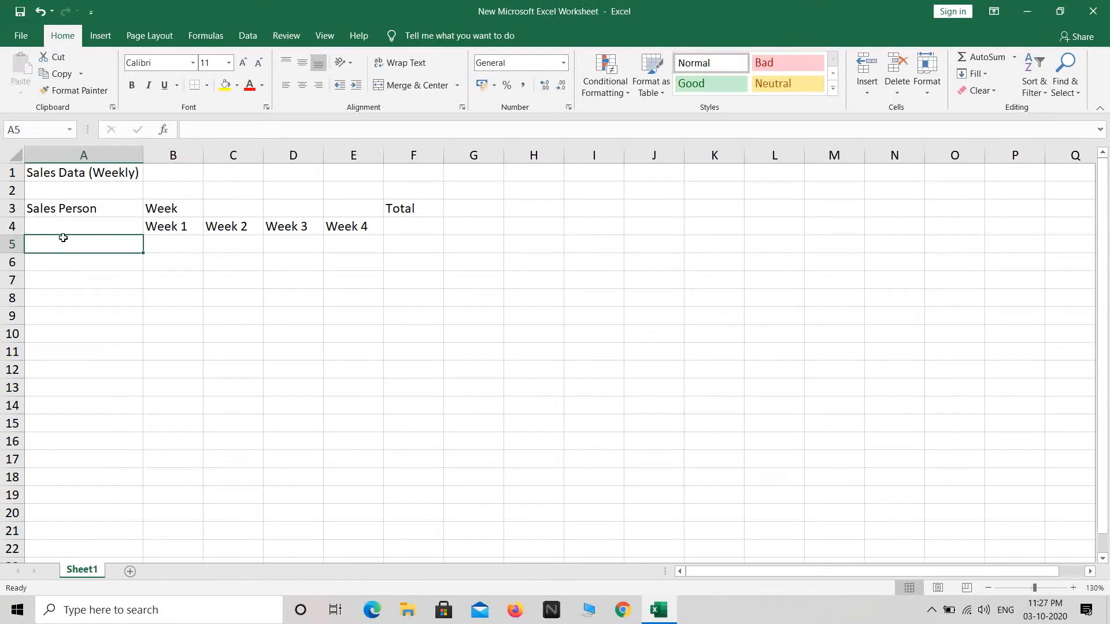
Enter the five salesperson names Raju, Raj, Sonu, Monu and Bunty in A5:A9.
text(Raju)
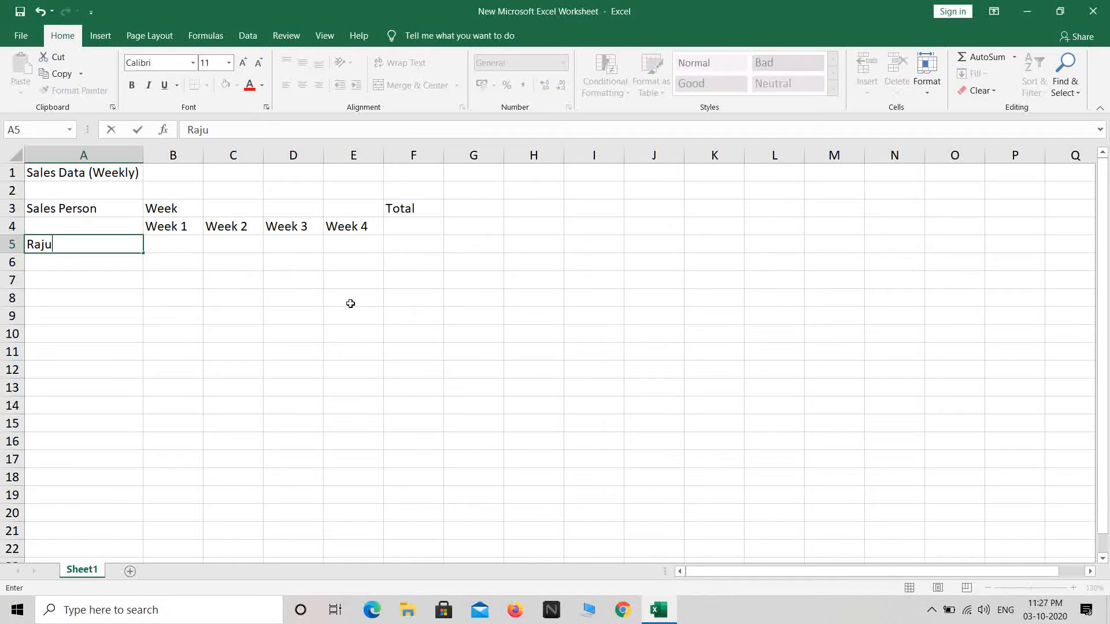
key(Return)
text(Raj)
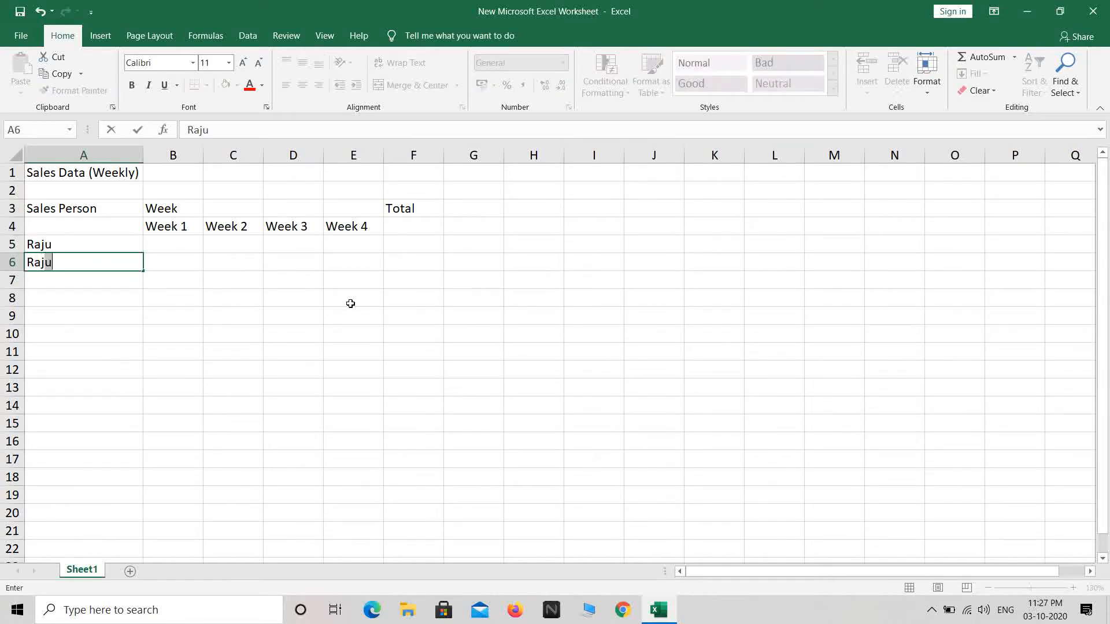
key(BackSpace)
key(Return)
text(Sonu)
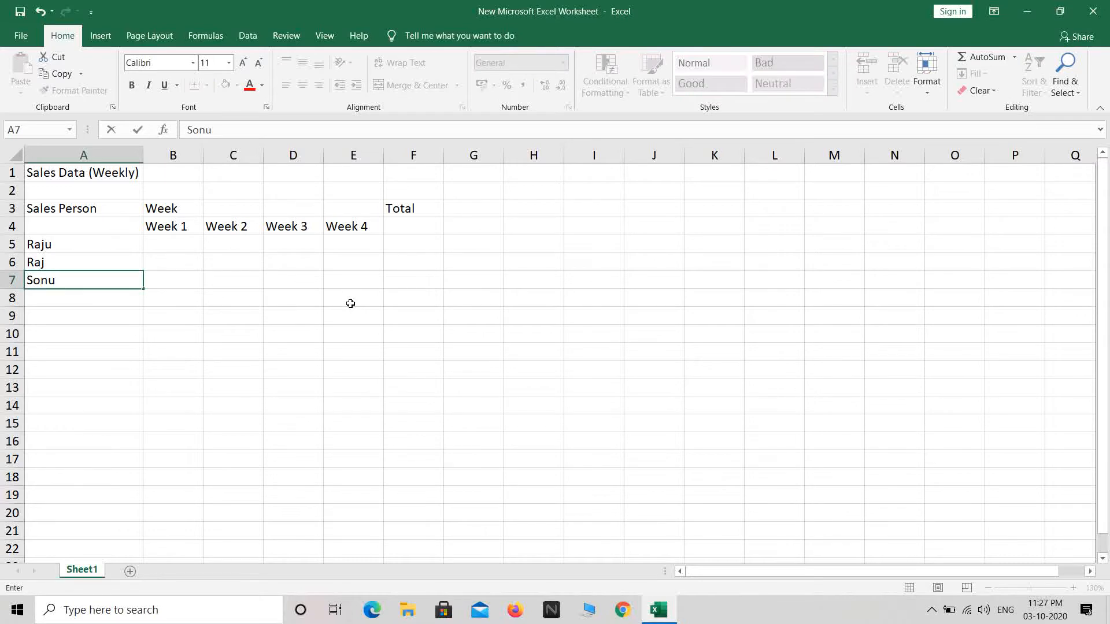
key(Return)
text(Monu)
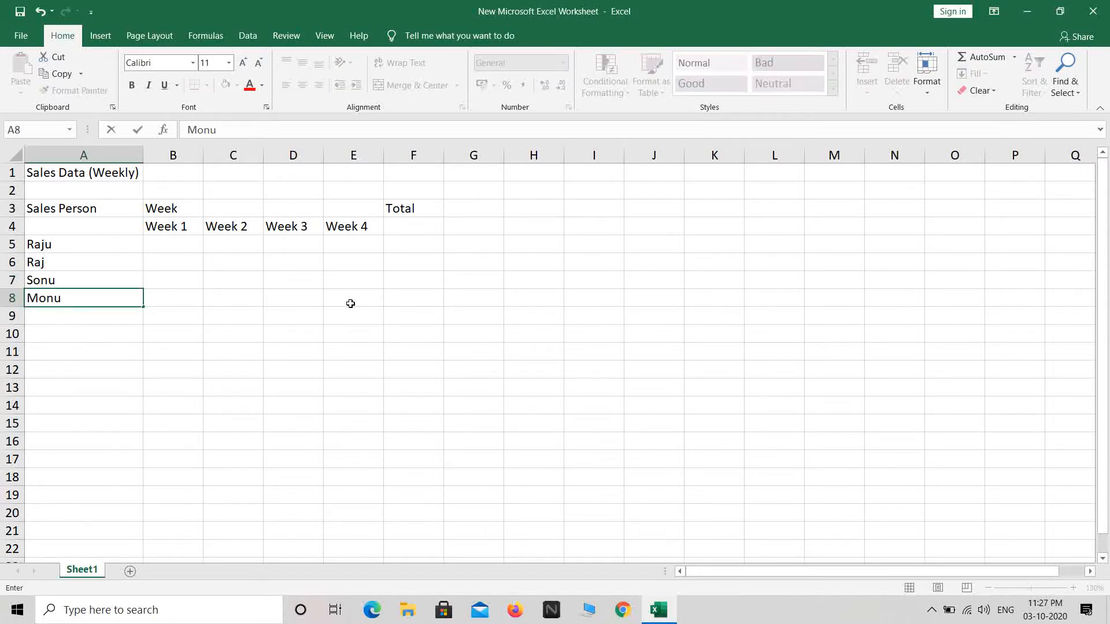
key(Return)
text(Bunty)
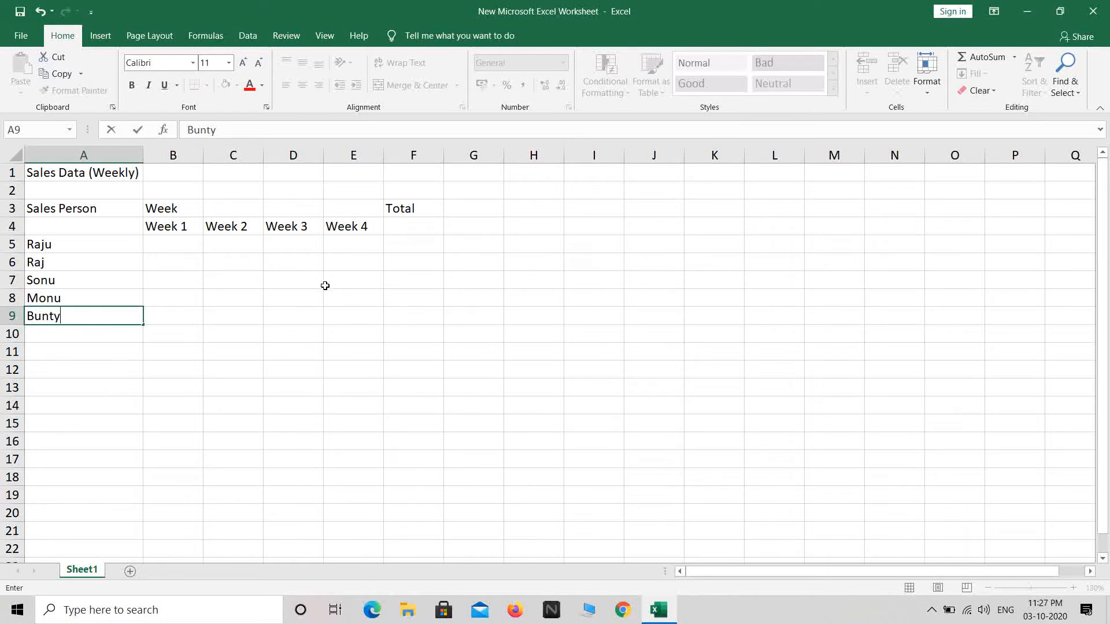
click(207, 392)
Select the weekly data range B5:E9 and place the cursor in B5.
drag(69, 244, 74, 315)
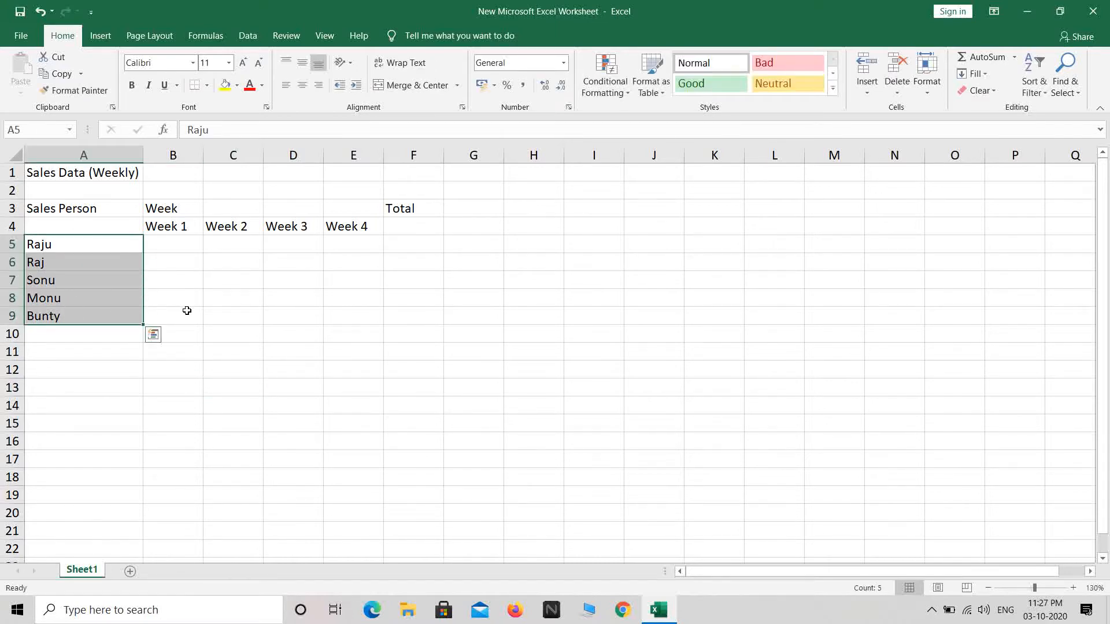
drag(170, 243, 363, 305)
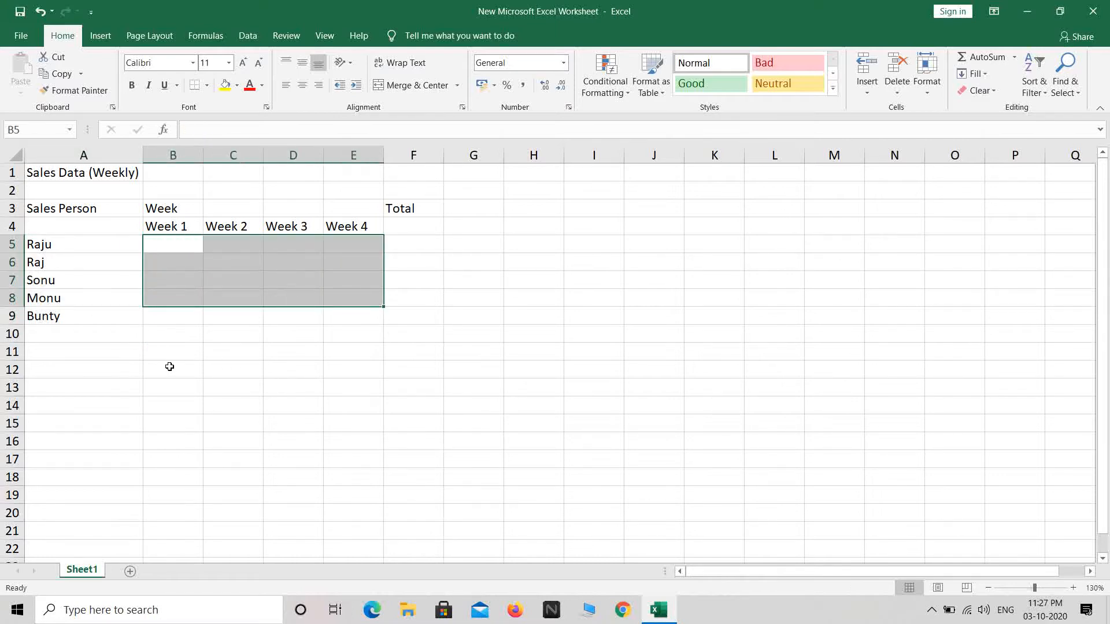
click(157, 251)
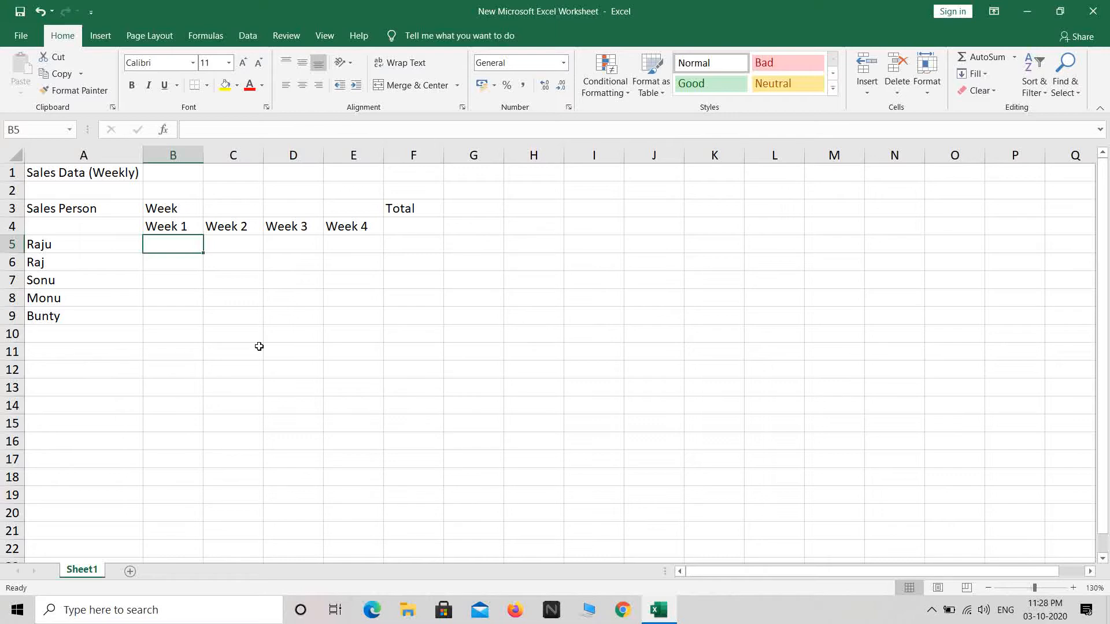
Enter Raju's weekly figures 450, 222, 123, 478, then 541 and 211 down column E.
text(450)
key(Tab)
text(222)
key(ctrl+Return)
key(Tab)
text(123)
key(Tab)
text(478)
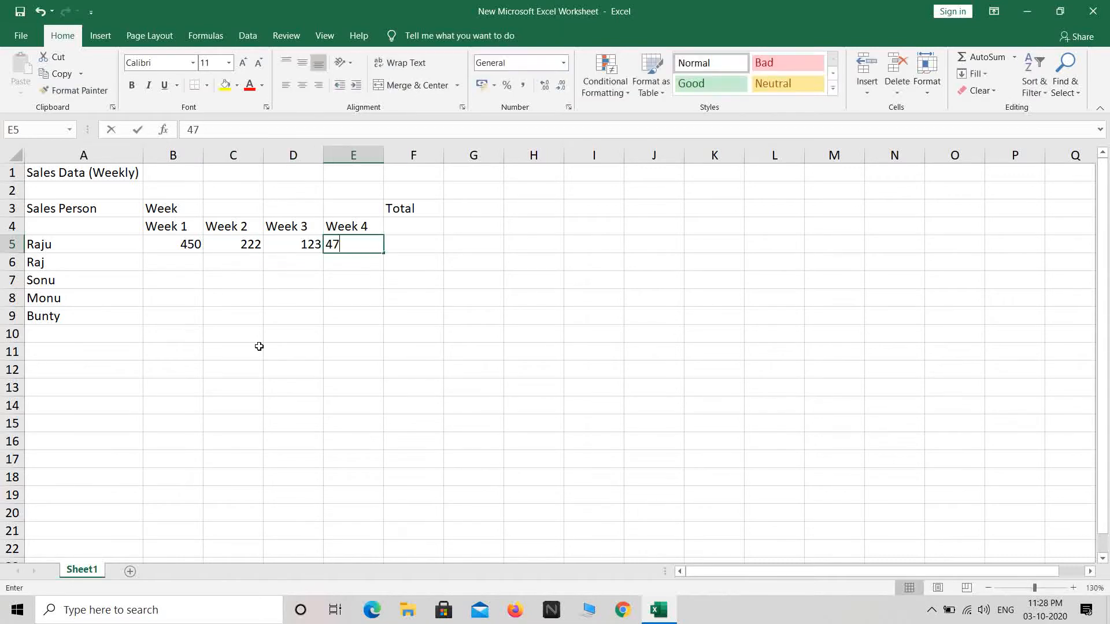
key(Down)
text(541)
key(Down)
text(211)
Fill in the next sales figures 458, 846, 466, 433 and 297.
key(Left)
text(458)
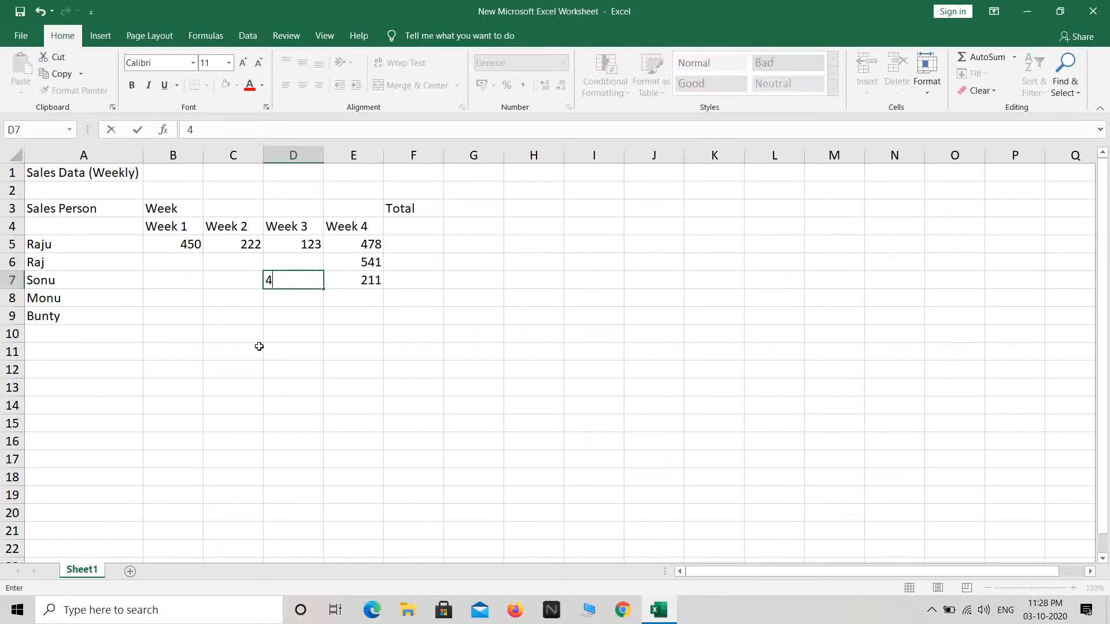
key(Up)
text(846)
key(Right)
key(Left)
key(Left)
text(466)
key(Left)
text(433)
key(Down)
text(297)
key(Down)
Enter the values 369, 566, 578, 555 and 466, correcting the mistyped 3694.
text(3694)
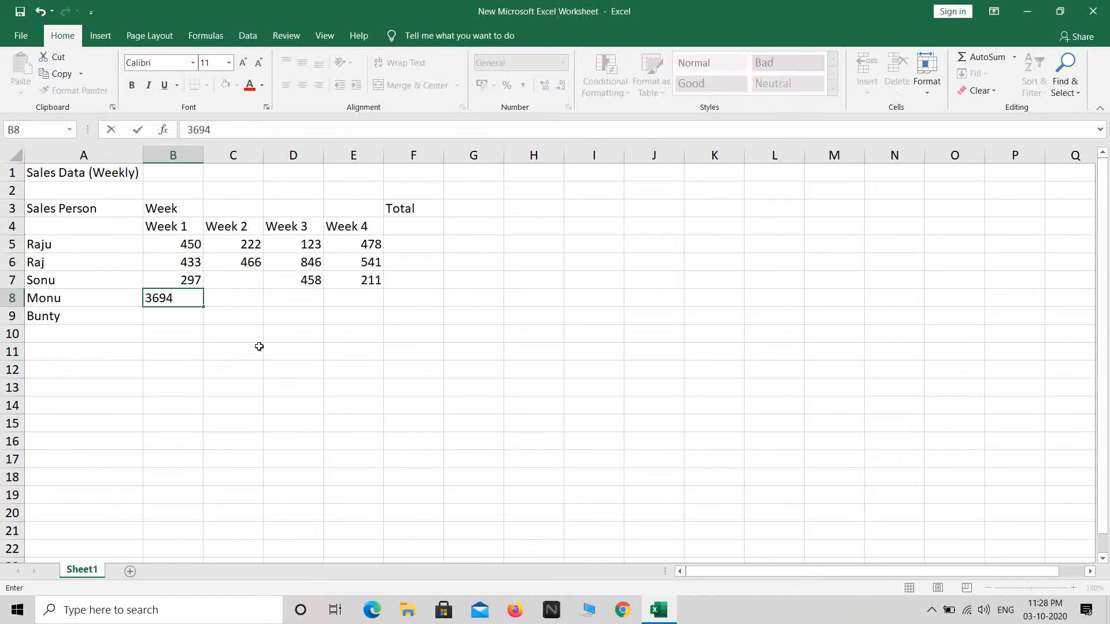
key(BackSpace)
key(Right)
text(566)
key(Up)
text(57)
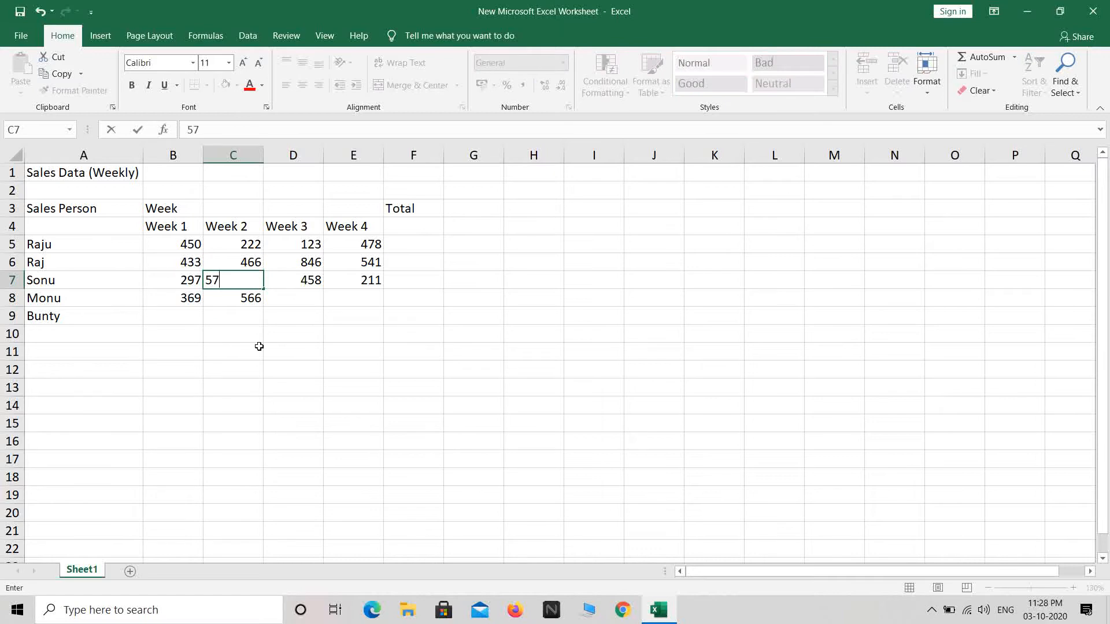
text(8)
key(Down)
key(Down)
text(555)
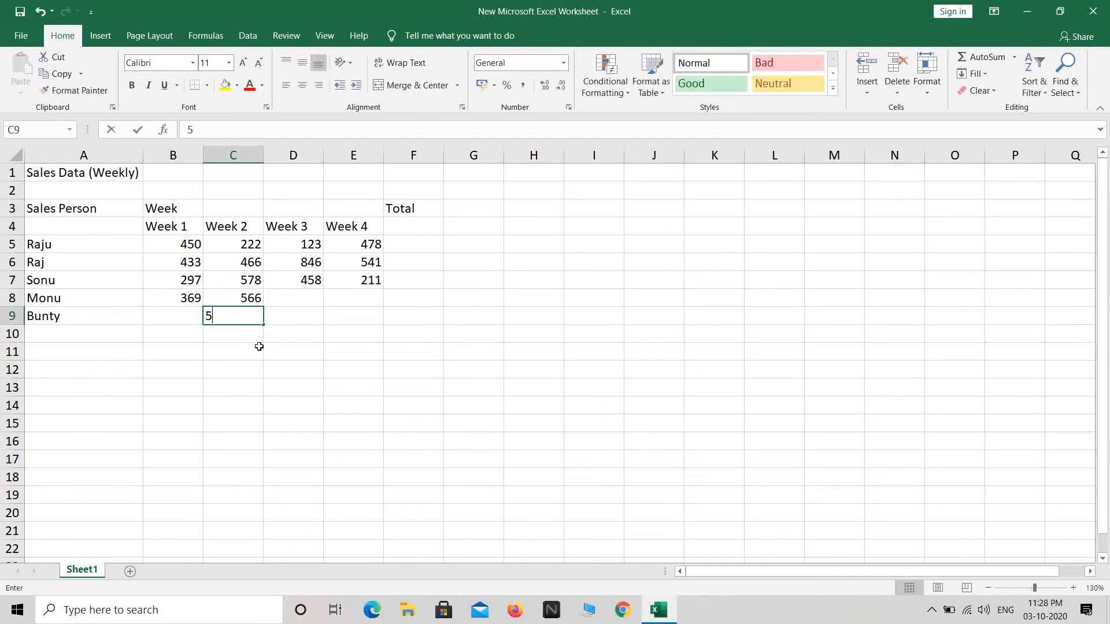
key(Left)
text(466)
key(Return)
Complete the last weekly figures for Monu and Bunty: 326, 999, 546 and 238.
key(Up)
key(Right)
key(Right)
text(326)
key(Up)
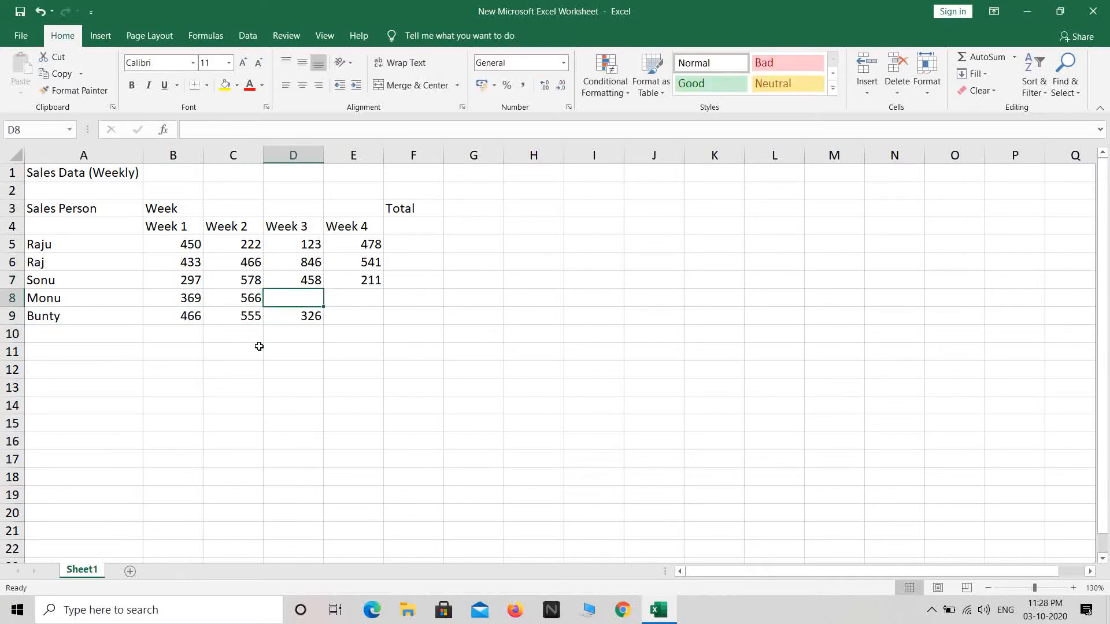
text(999)
key(Right)
text(546)
key(Return)
text(238)
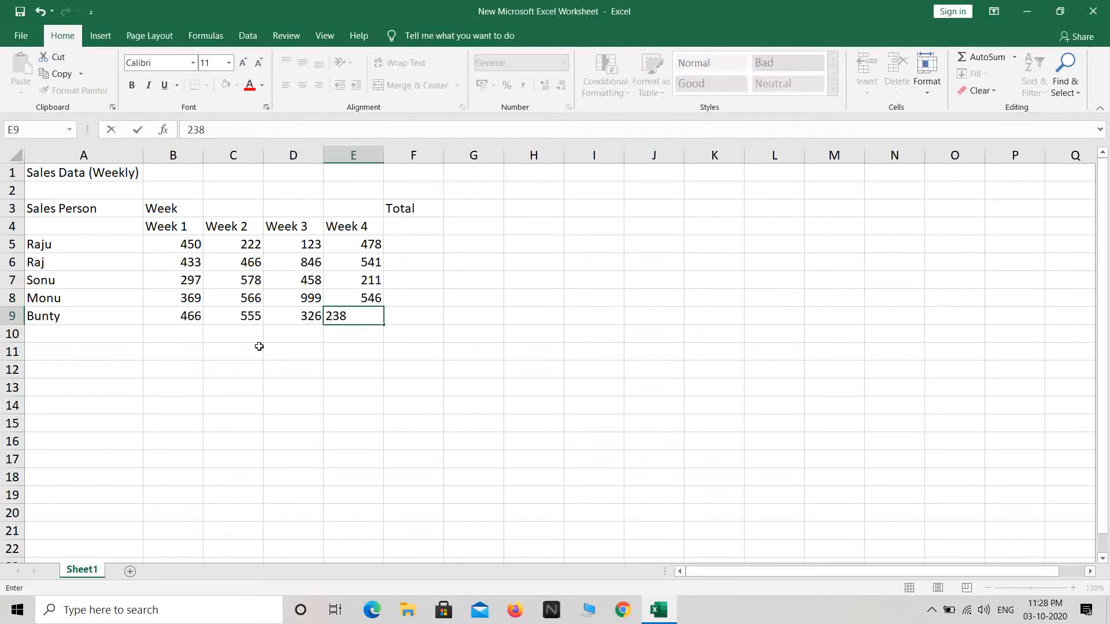
click(259, 347)
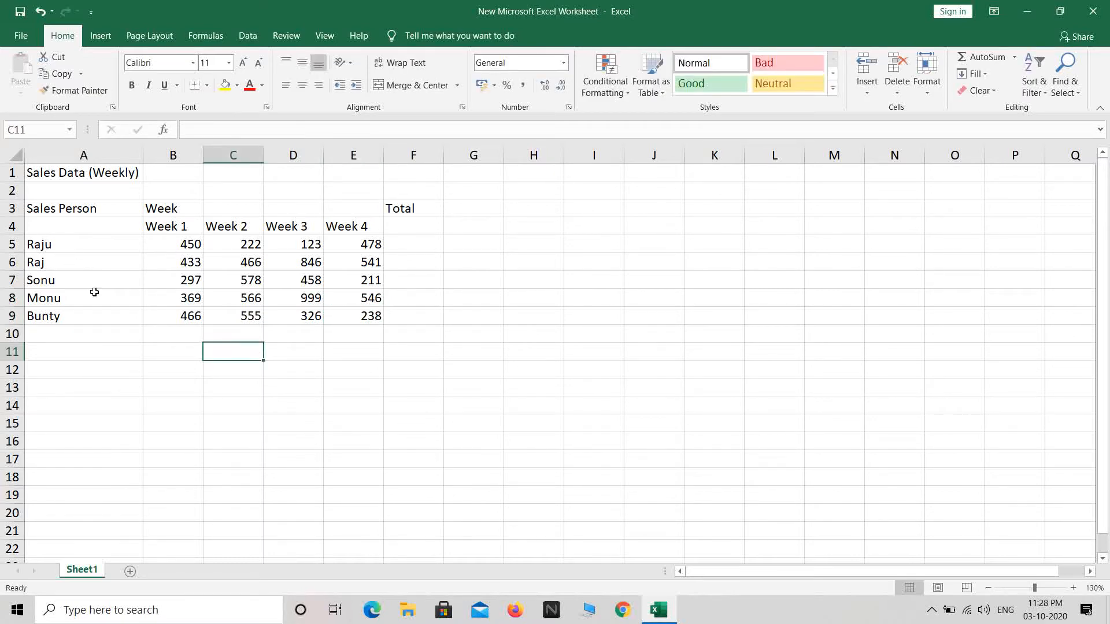
Enter =SUM(B5:E5) in F5 to get Raju's total of 1273.
drag(180, 243, 359, 315)
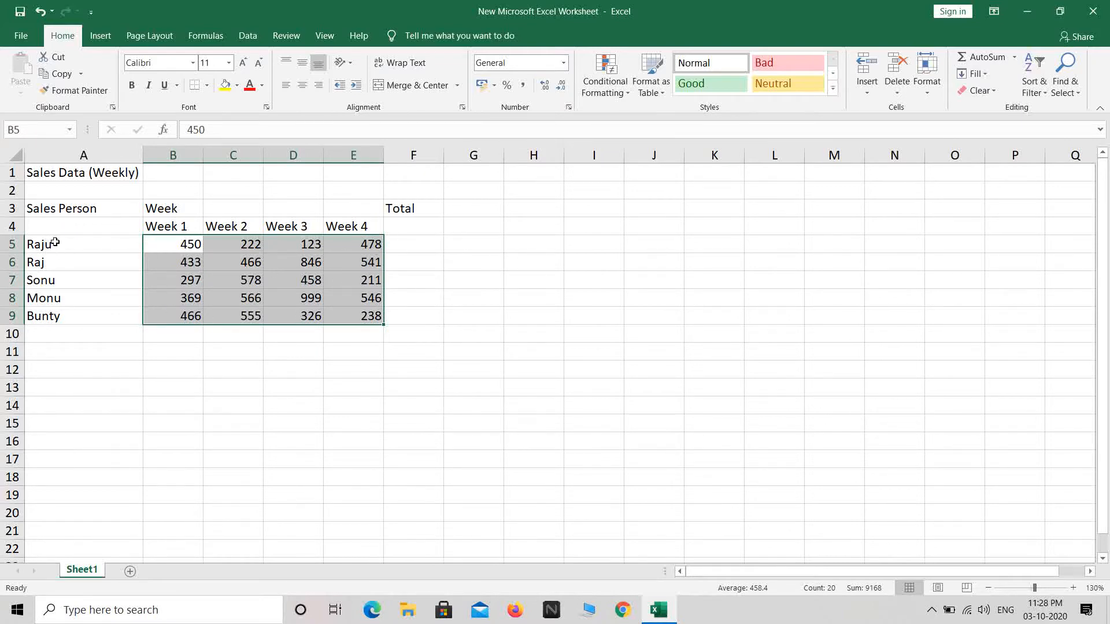
click(431, 241)
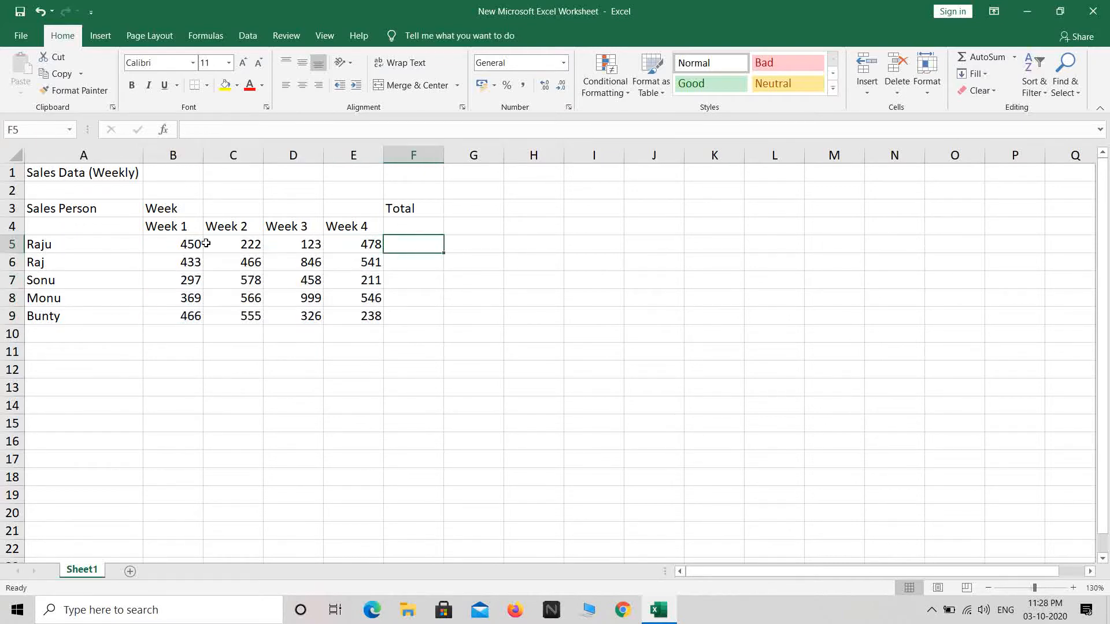
click(240, 245)
click(308, 247)
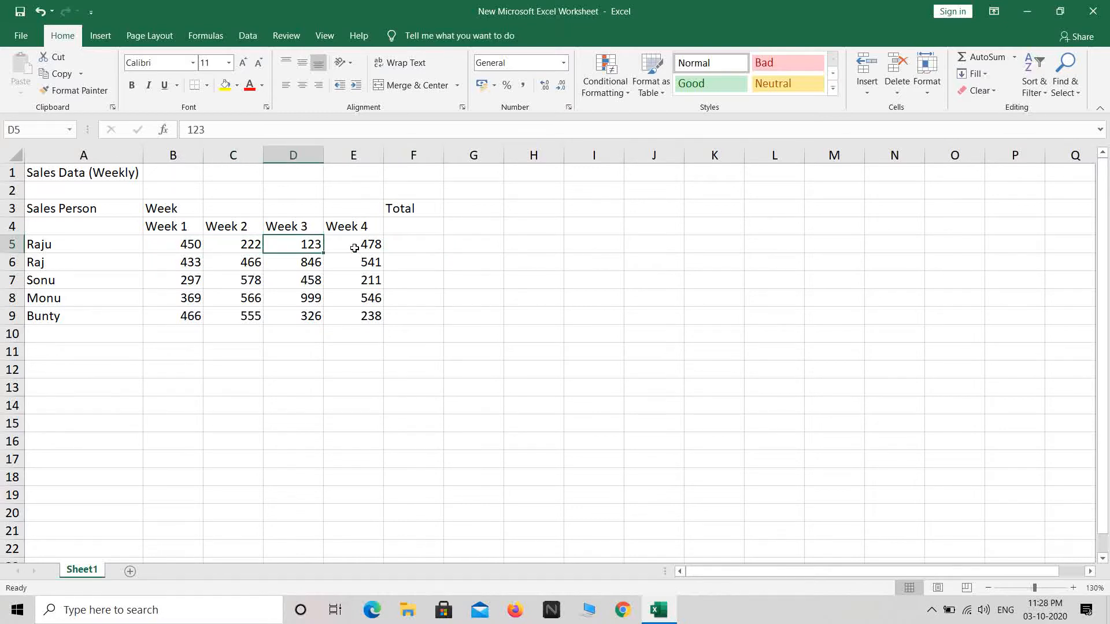
click(355, 248)
click(407, 244)
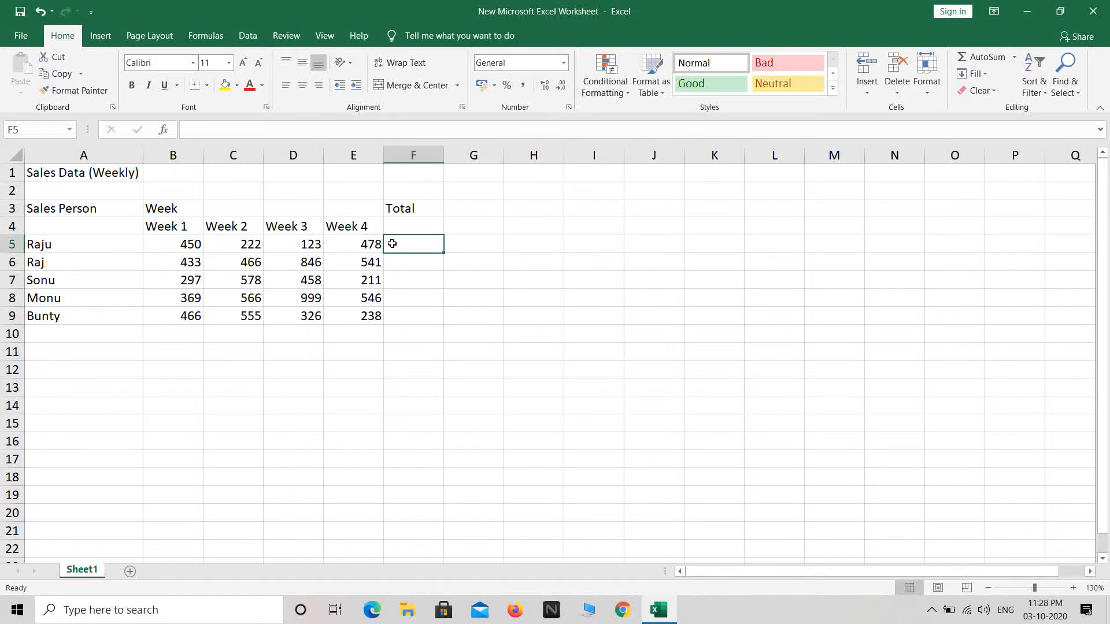
text(=s)
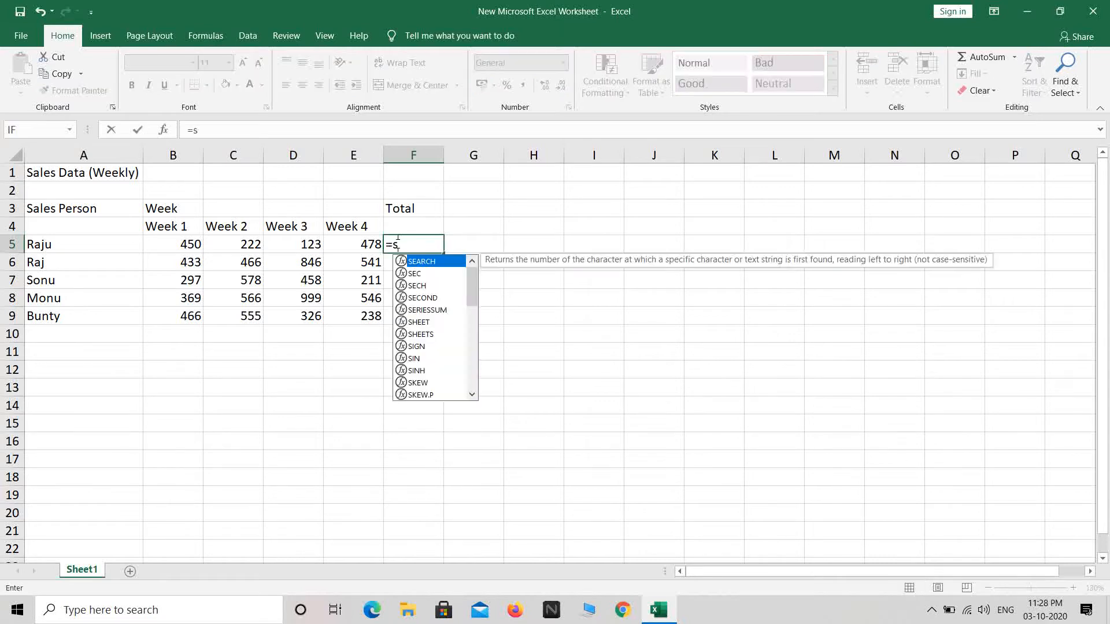
text(um()
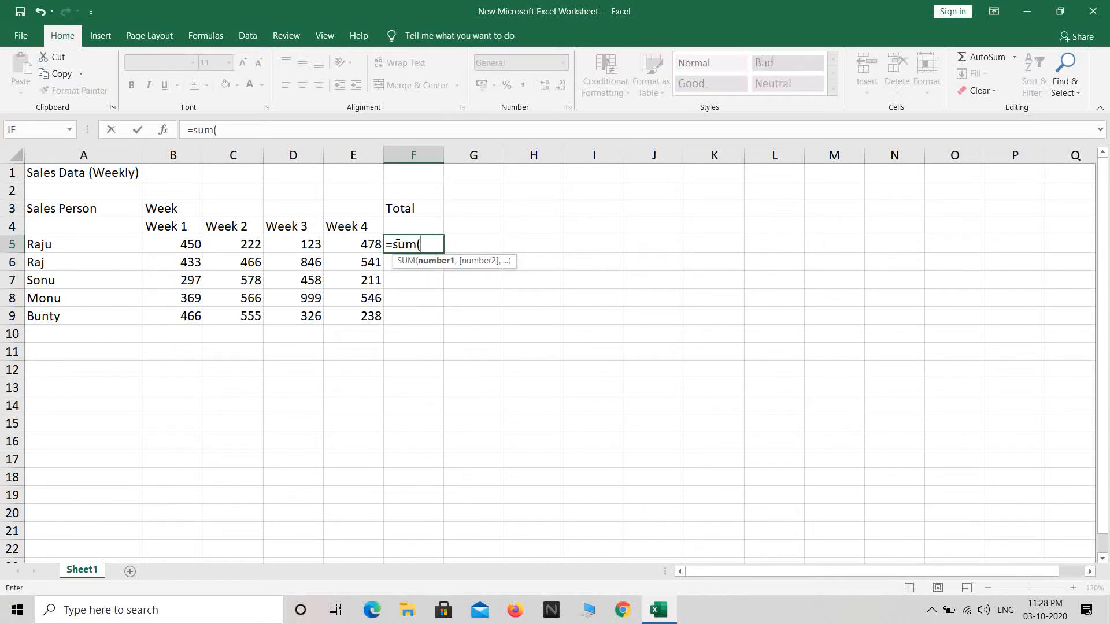
drag(178, 242, 349, 247)
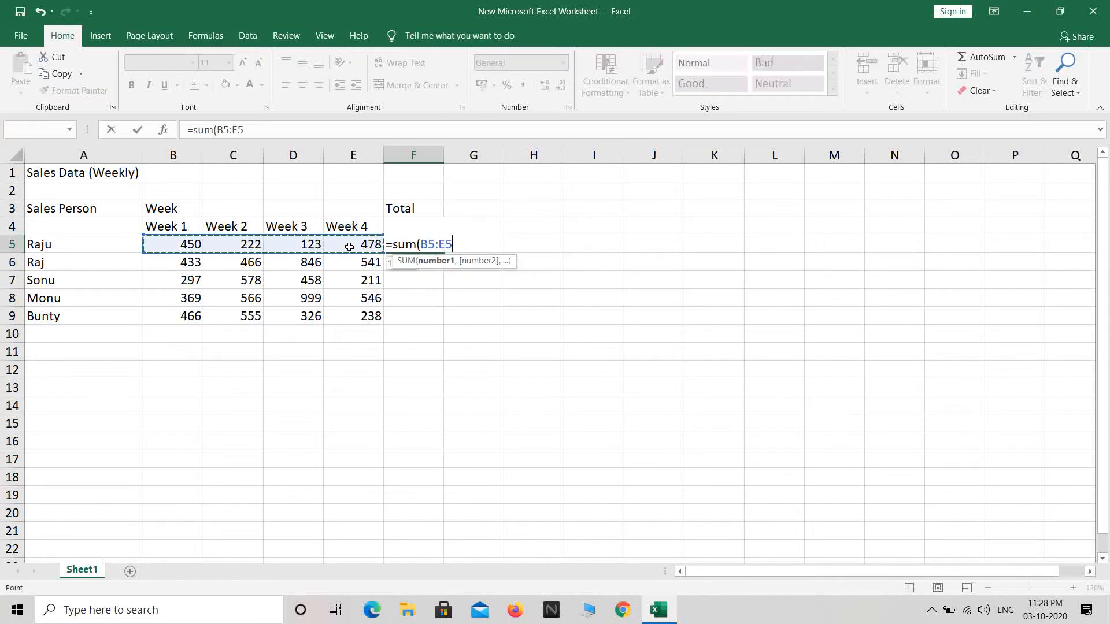
text())
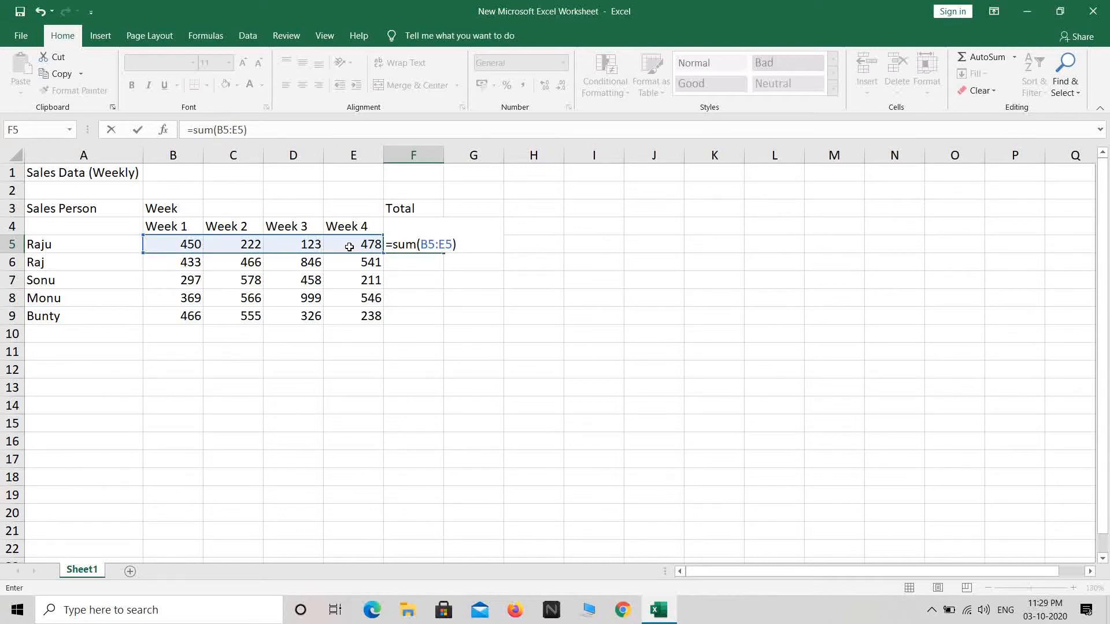
key(Return)
Fill the SUM formula down to F9, giving totals 2286, 1544, 2480 and 1585.
click(408, 249)
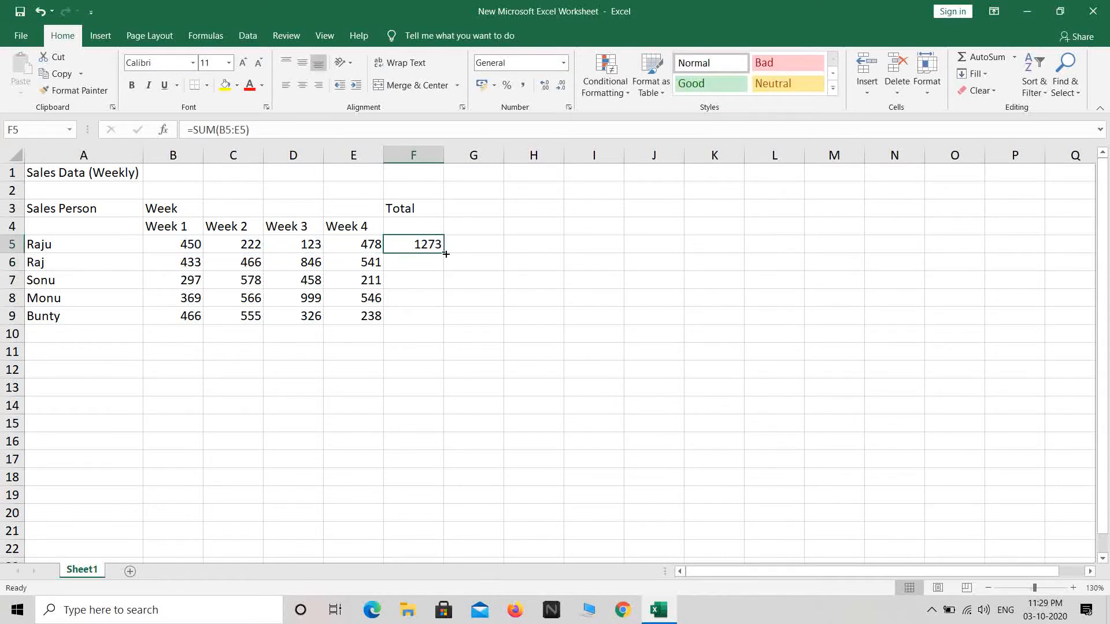
drag(446, 254, 443, 321)
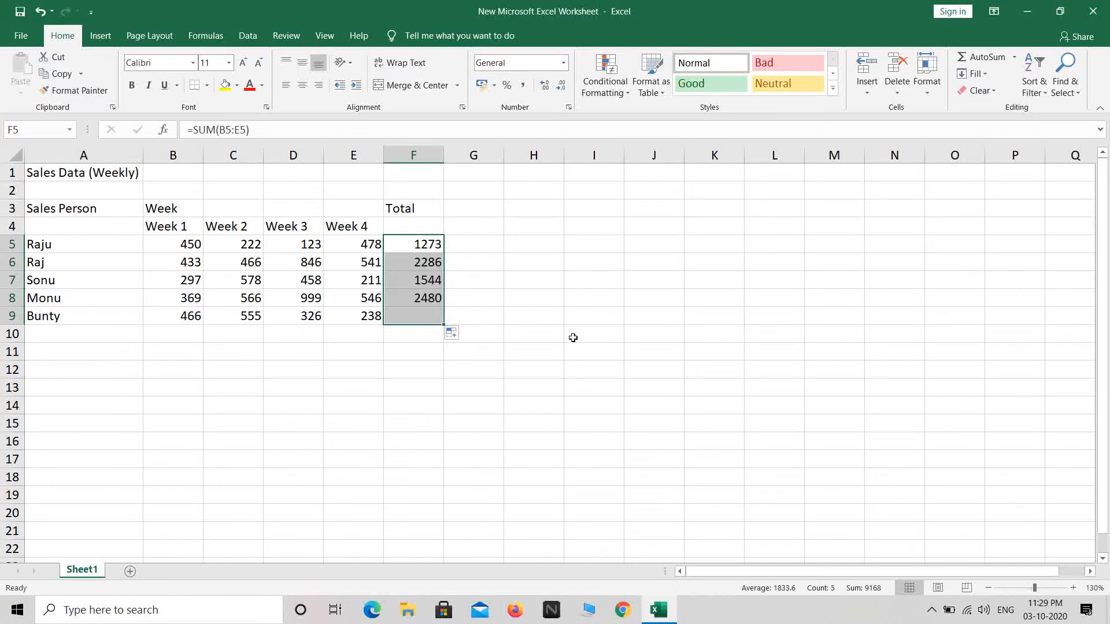
click(573, 338)
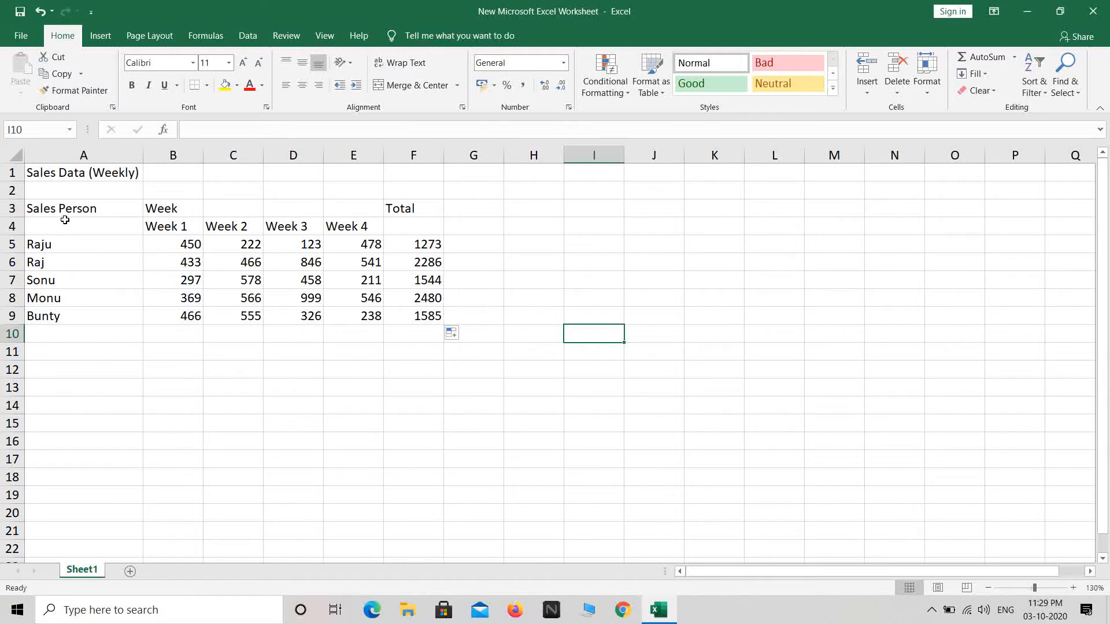
Label cell A10 'Total Sales'.
click(73, 335)
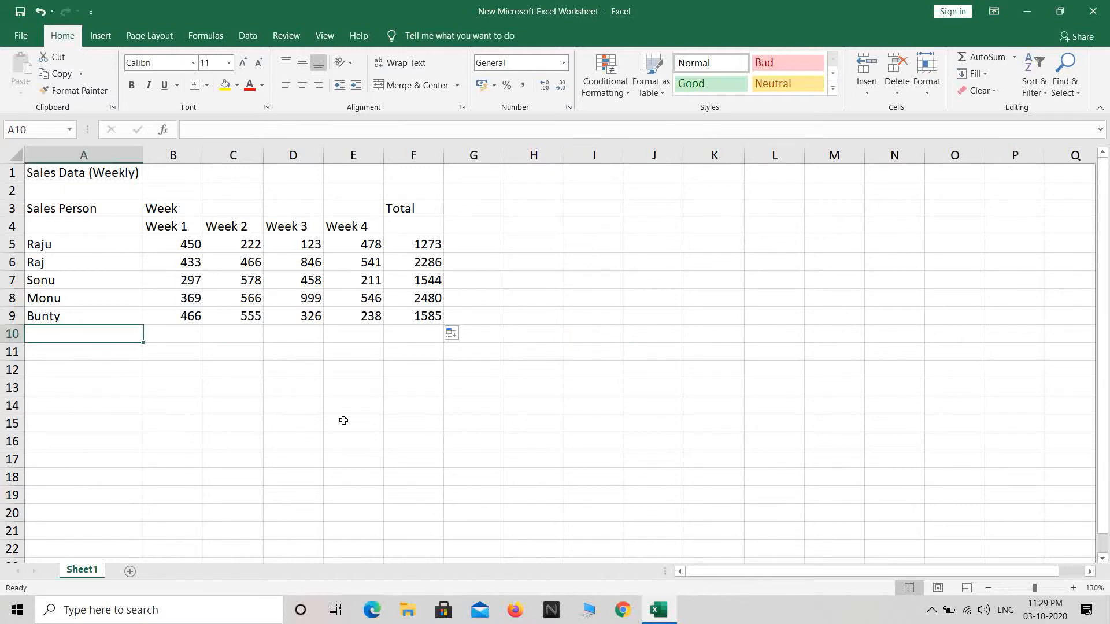
text(Gran)
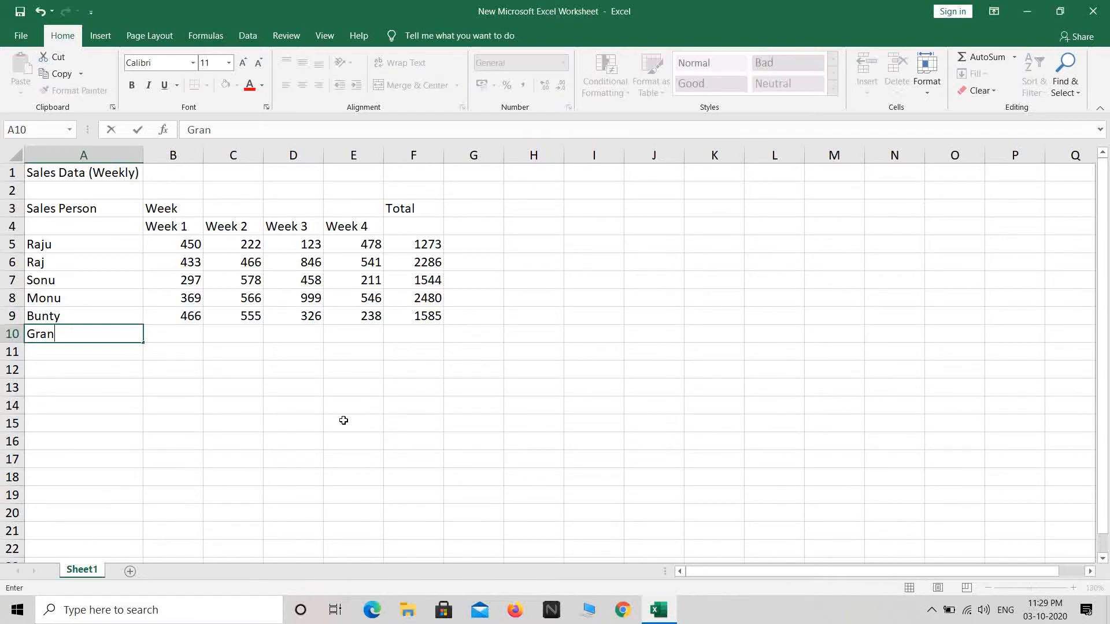
key(BackSpace)
key(BackSpace)
text(Total SA)
key(BackSpace)
text(ales)
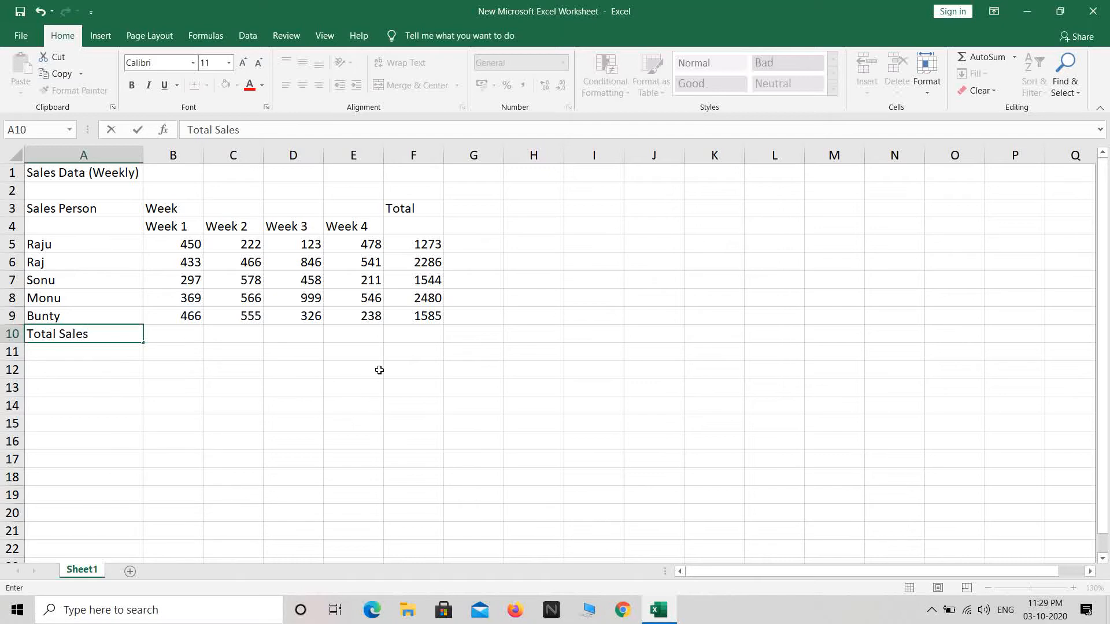
Enter =SUM(F5:F9) in F10 for a grand total of 9168.
click(405, 337)
text(=sum()
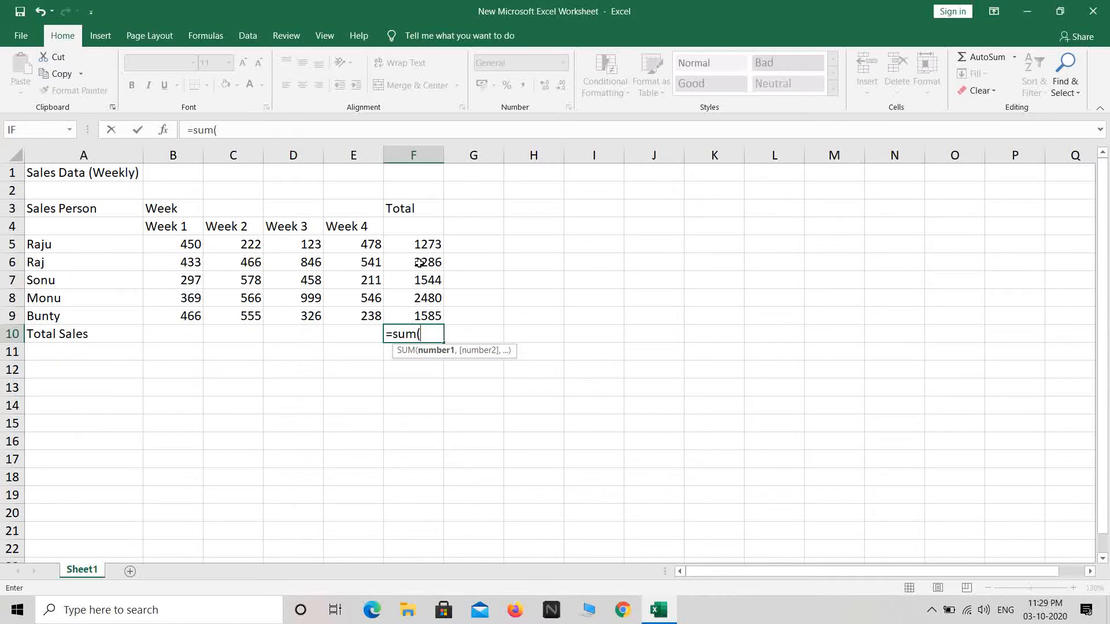
drag(422, 246, 423, 314)
text())
key(Return)
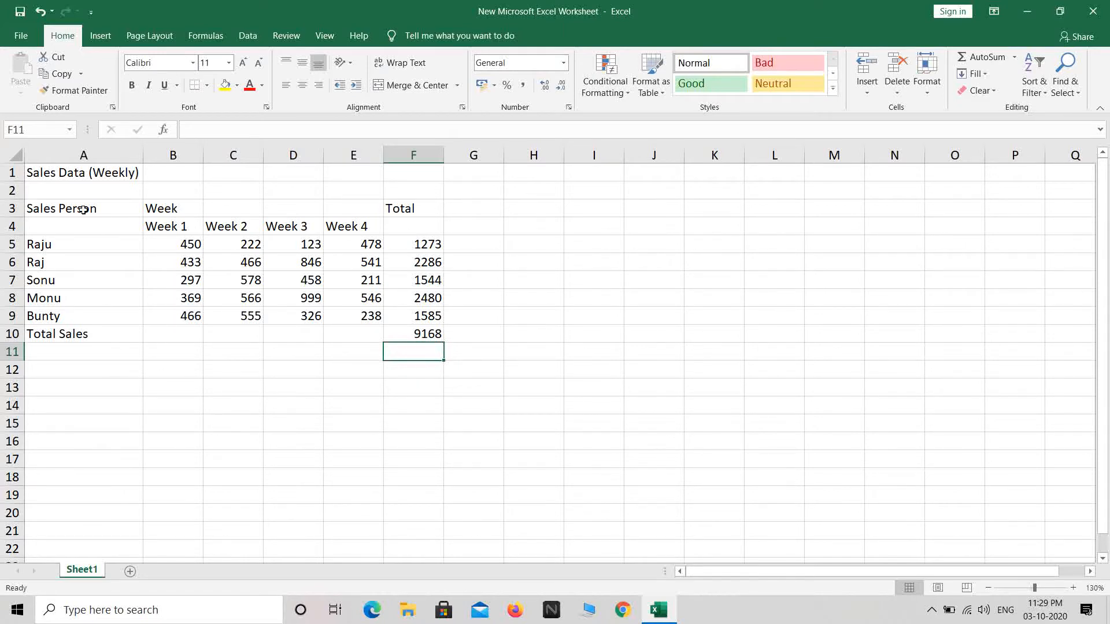
Merge and centre the title across A1:F1, bold, light blue fill, size 14.
drag(79, 174, 391, 171)
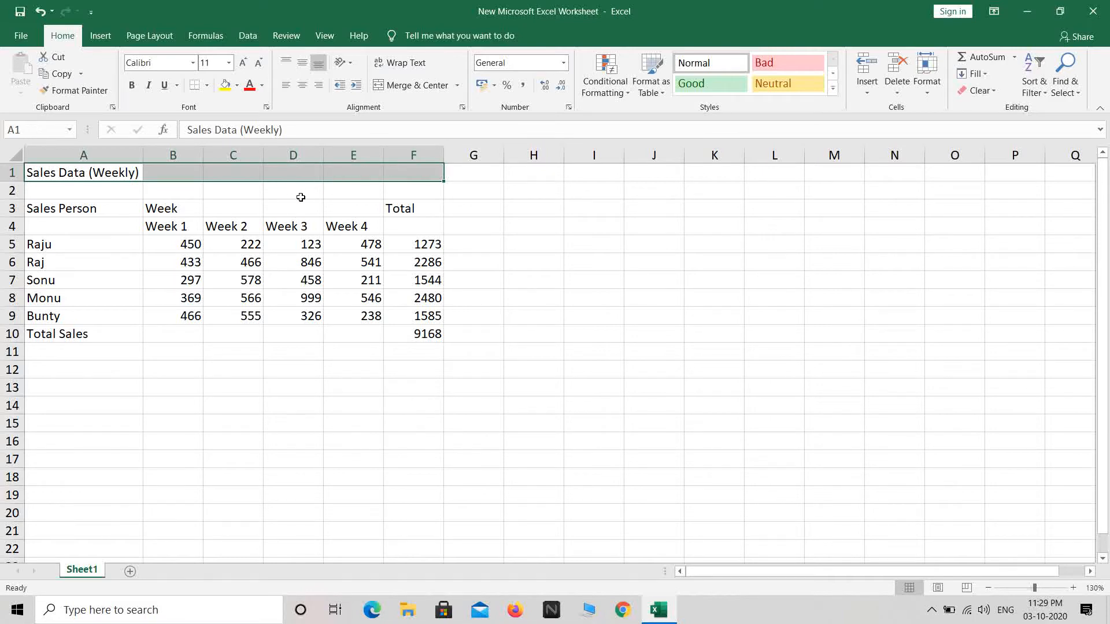
click(410, 85)
click(132, 85)
click(236, 86)
click(272, 131)
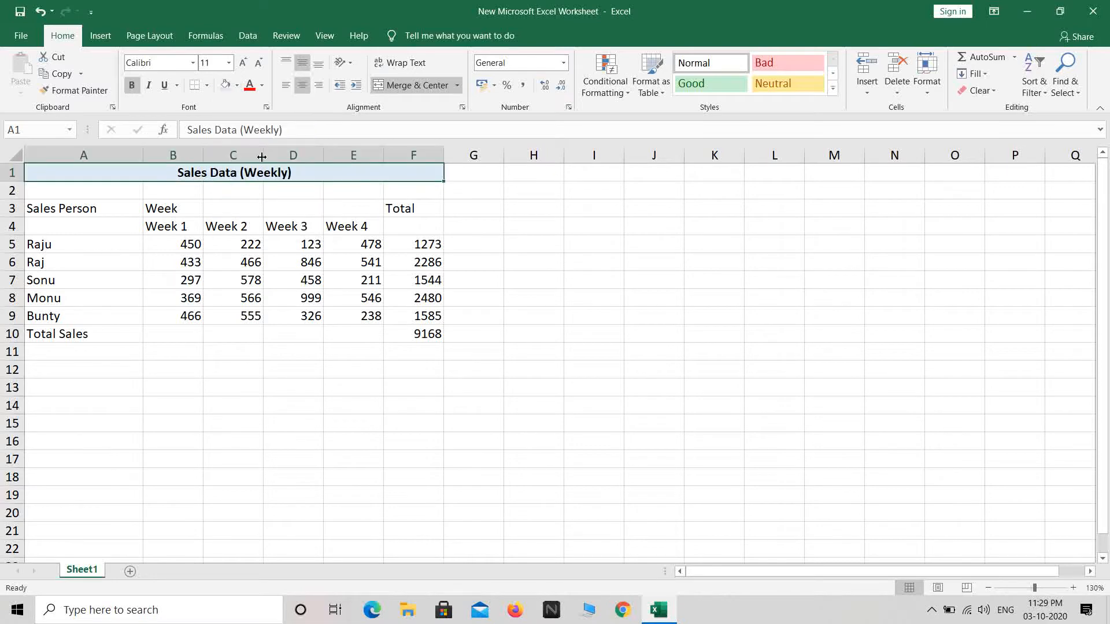
click(229, 63)
click(210, 150)
Make the heading rows A3:F4 bold, size 14 and centred.
drag(53, 214, 413, 232)
click(132, 85)
click(229, 63)
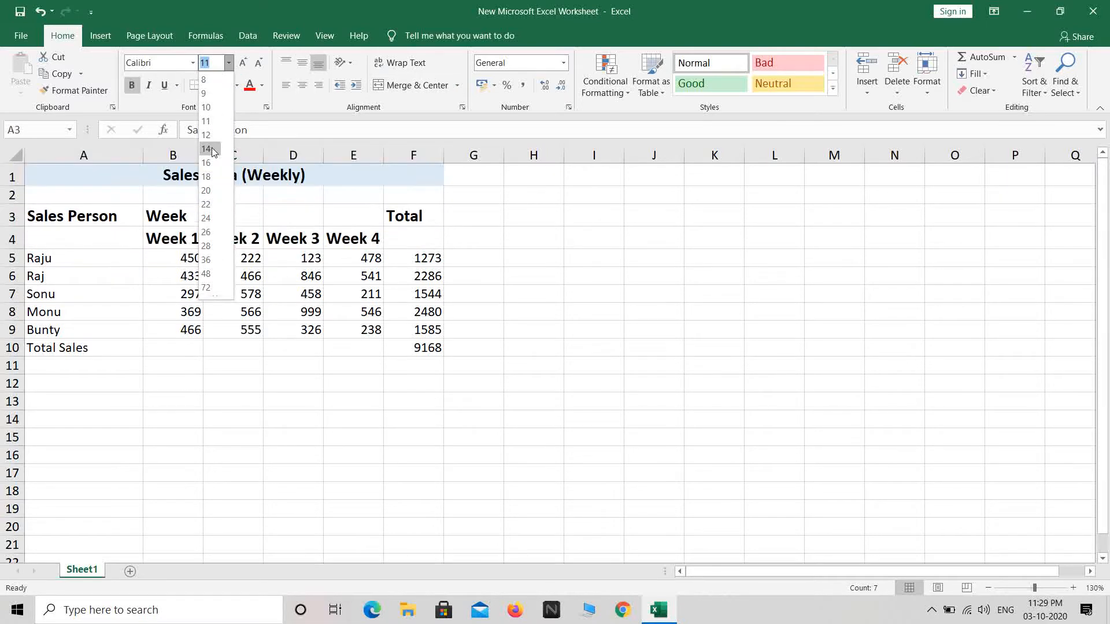
click(209, 150)
click(302, 85)
click(293, 258)
Merge and centre the 'Week' heading over columns B to E.
drag(200, 216, 353, 216)
click(411, 85)
drag(173, 238, 353, 239)
click(233, 293)
Apply All Borders to the table A3:F10.
drag(83, 215, 422, 347)
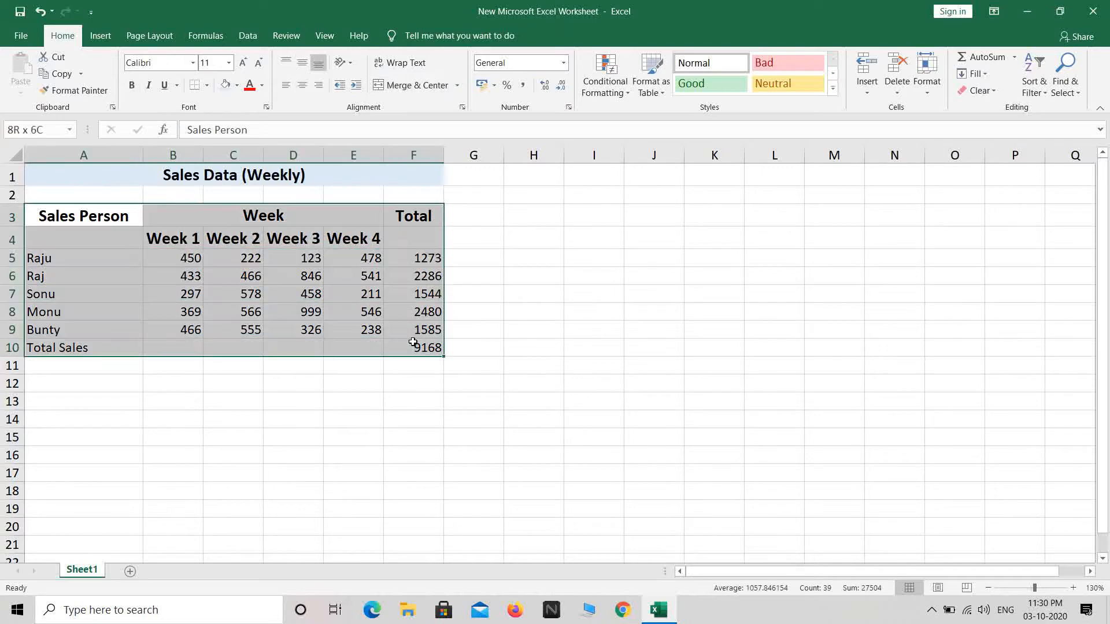
click(206, 86)
click(233, 211)
click(233, 384)
Shade the two heading rows and the Total Sales row light blue.
drag(84, 215, 413, 239)
click(226, 85)
drag(58, 348, 413, 347)
click(226, 85)
click(116, 276)
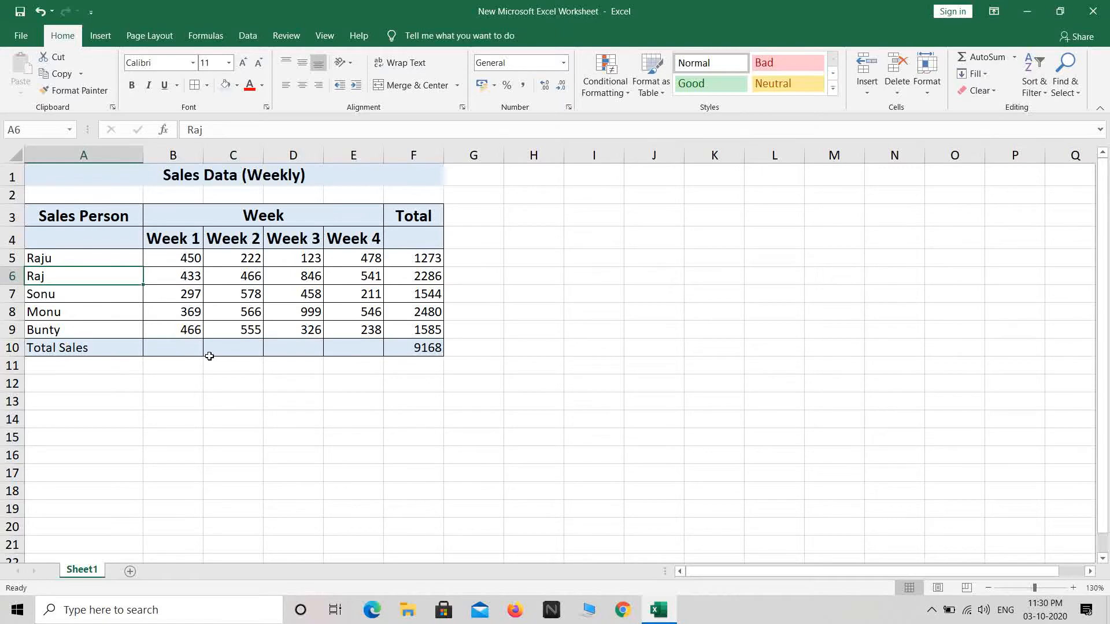
Format the weekly sales figures B5:E9 as ₹ English (India) accounting currency.
drag(184, 258, 345, 326)
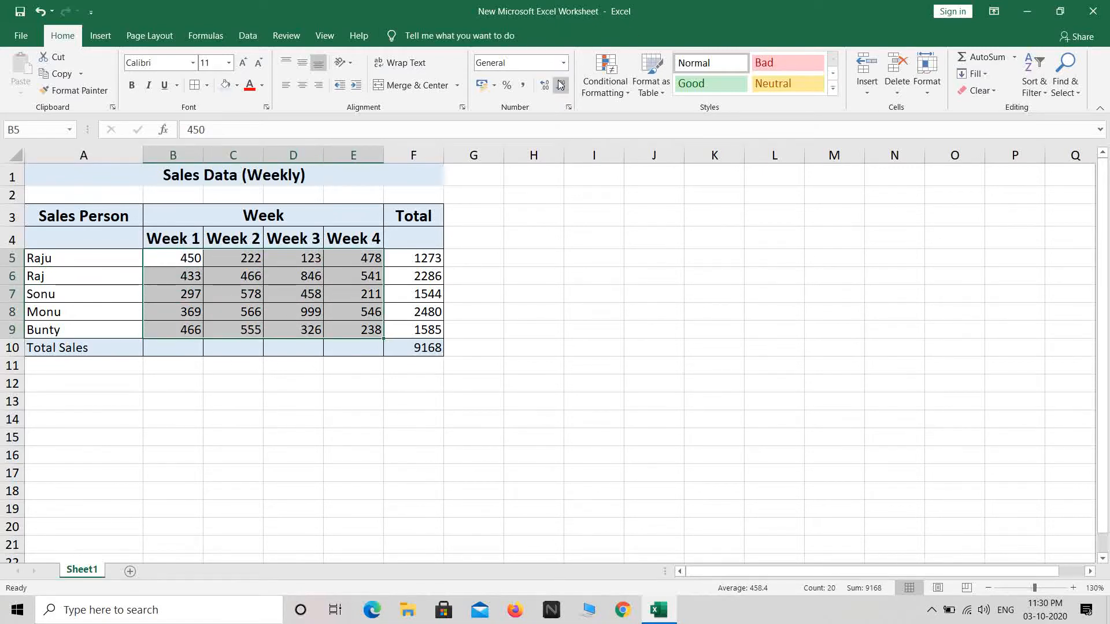
click(563, 63)
click(508, 147)
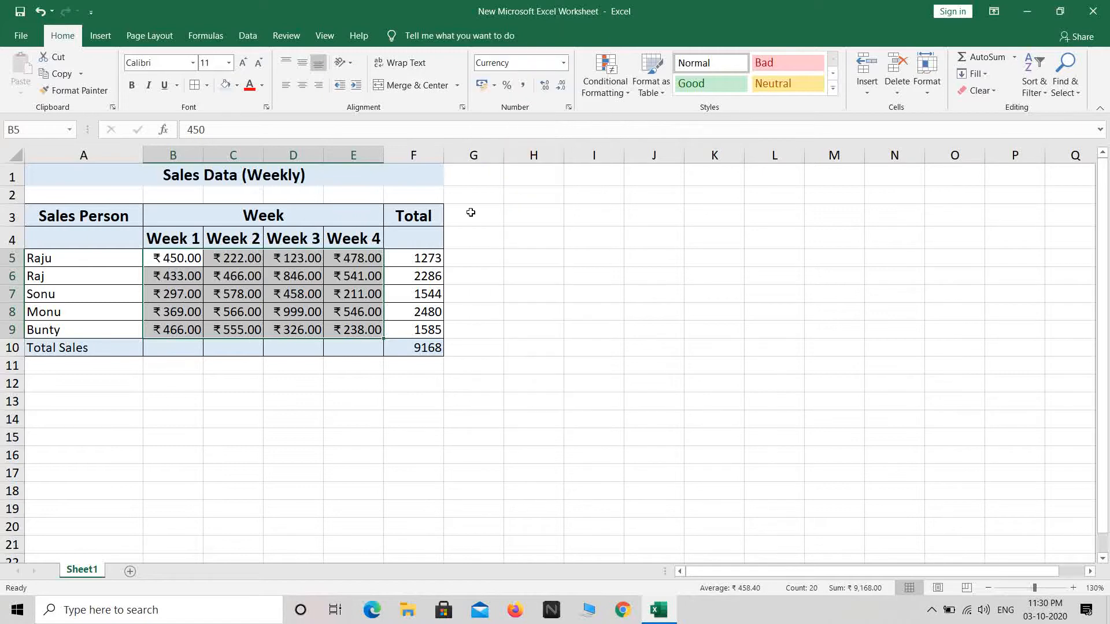
click(494, 85)
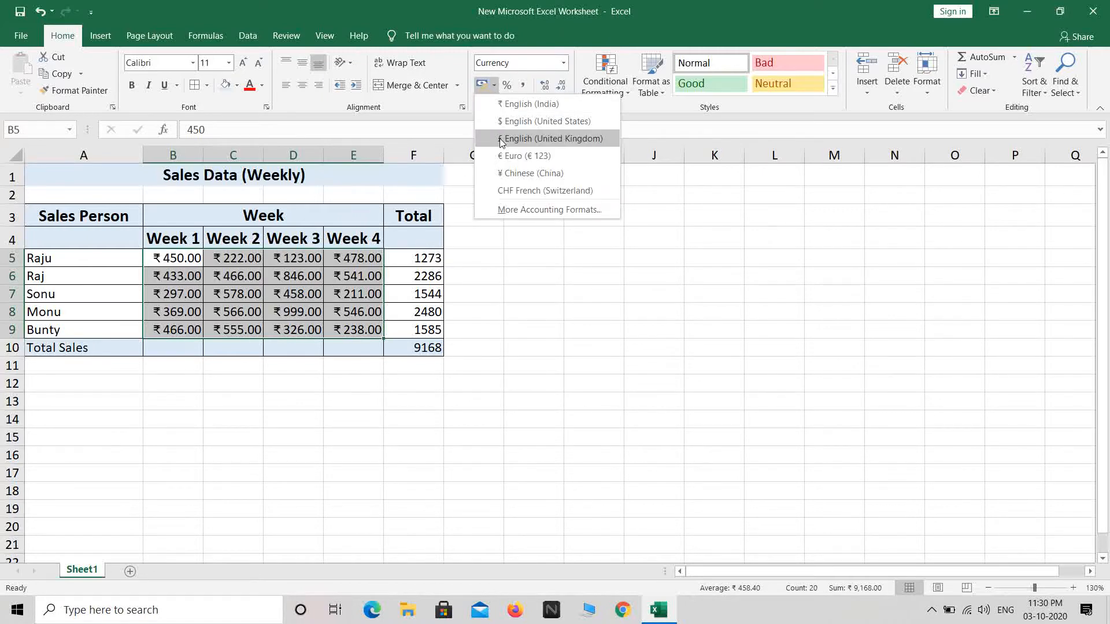
click(510, 105)
Apply the same ₹ English (India) accounting format to the totals F5:F10.
drag(417, 259, 417, 347)
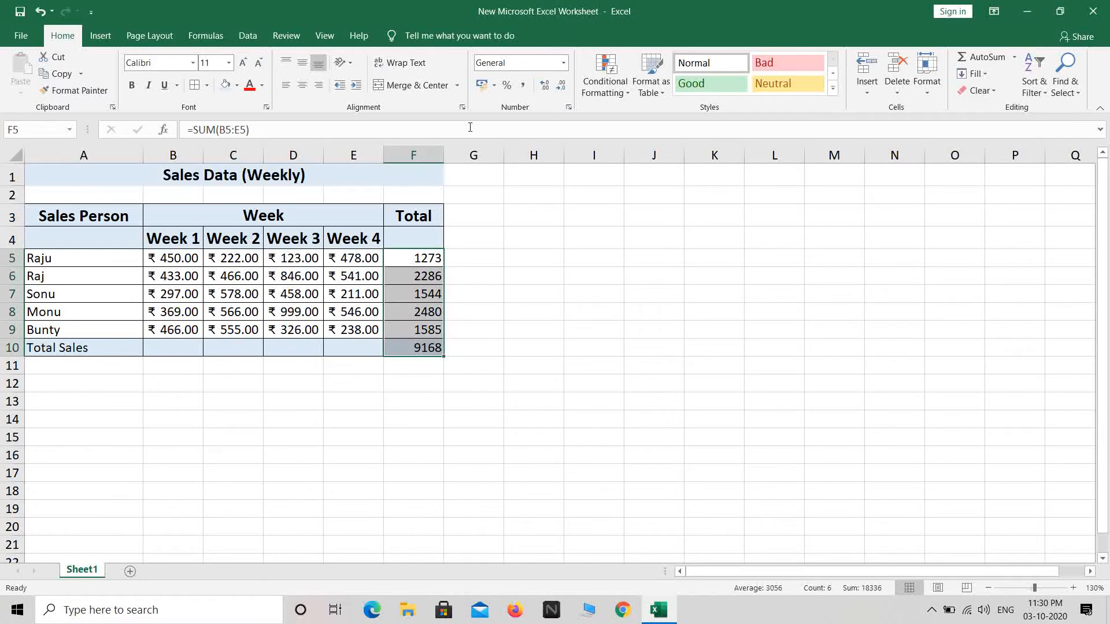
click(563, 63)
click(530, 150)
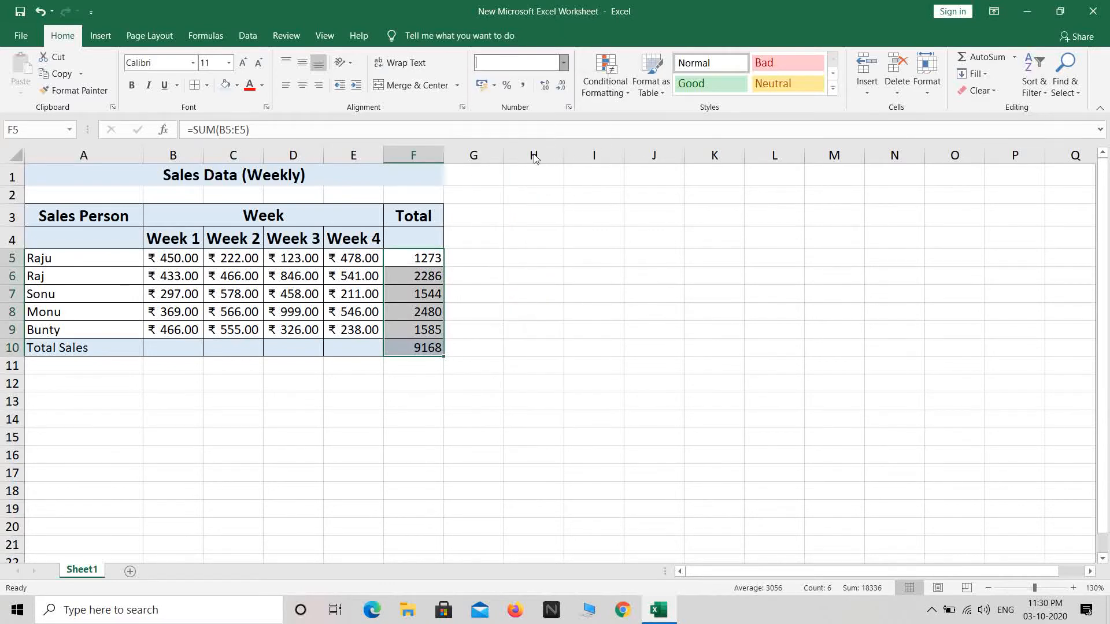
click(494, 85)
click(497, 104)
click(507, 314)
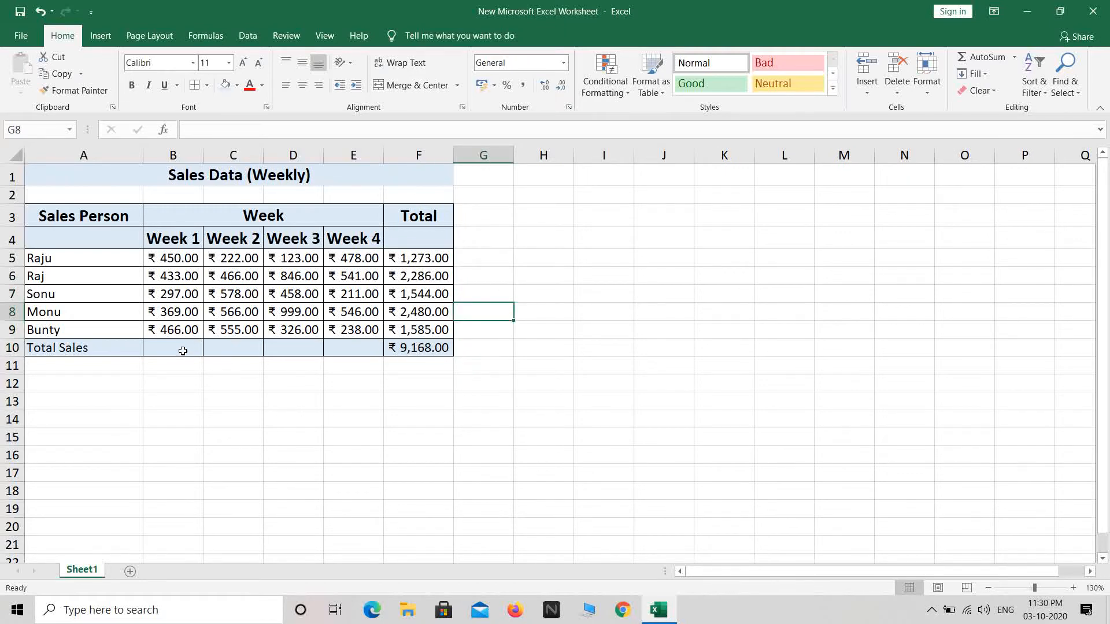
Merge the empty Total Sales cells B10:E10 using Merge Cells, without centring.
drag(181, 349, 345, 350)
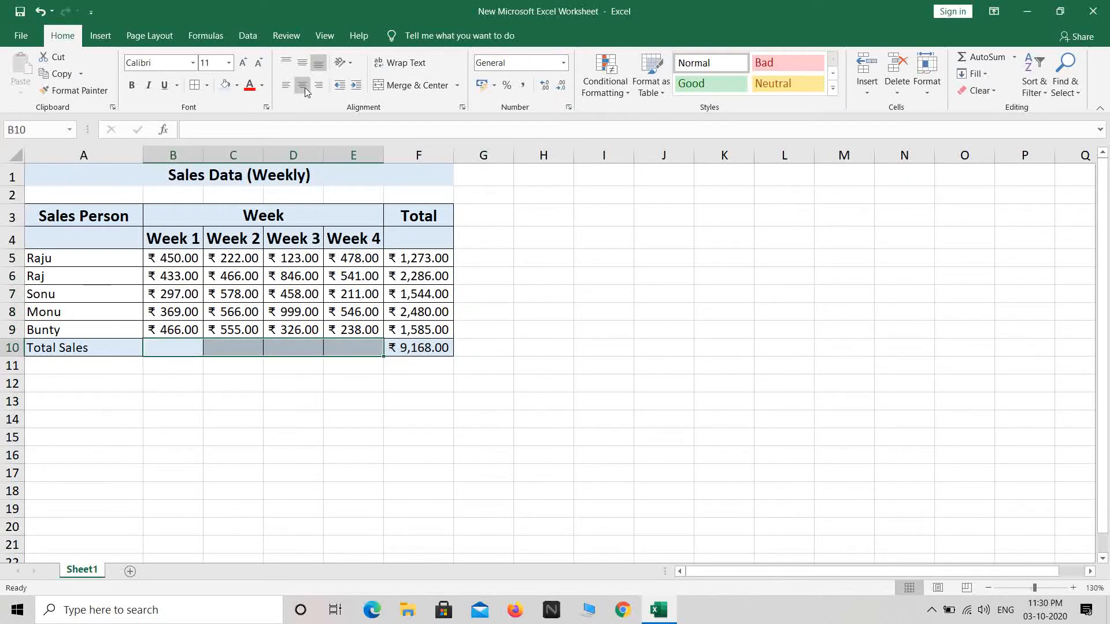
click(457, 85)
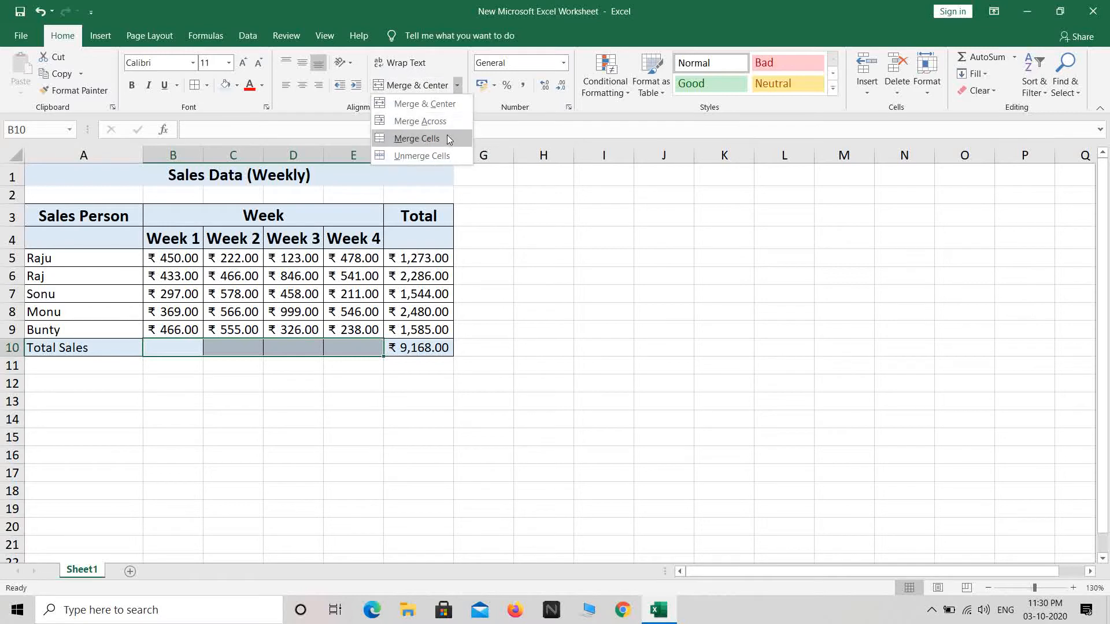
click(408, 139)
click(591, 376)
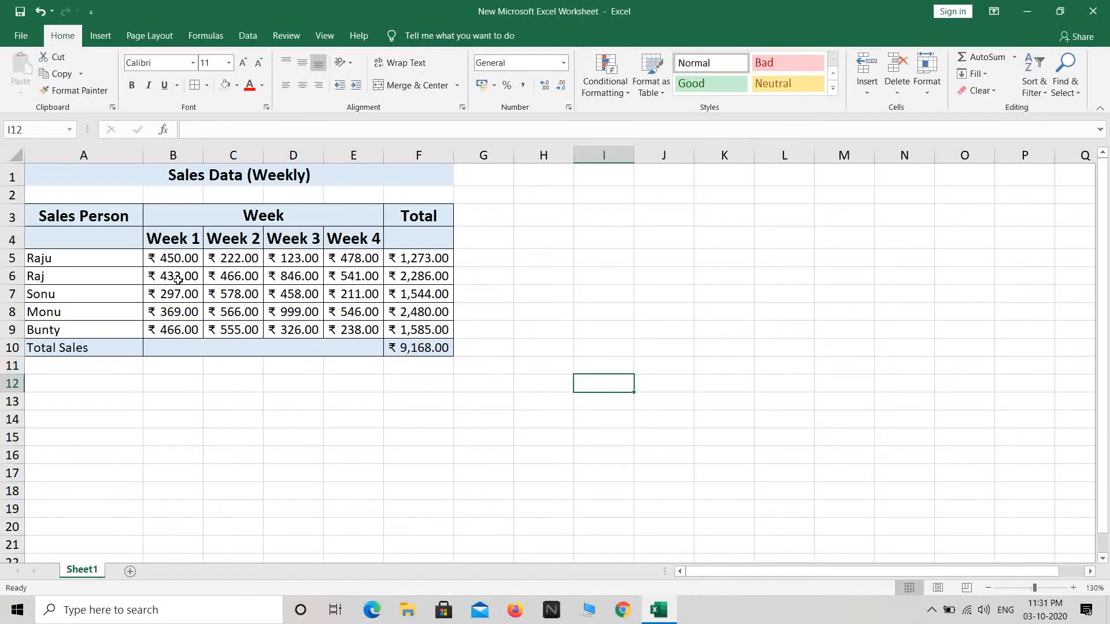
Enter the label 'Target' in A12 and the target amount 1000 in B12.
drag(46, 258, 59, 330)
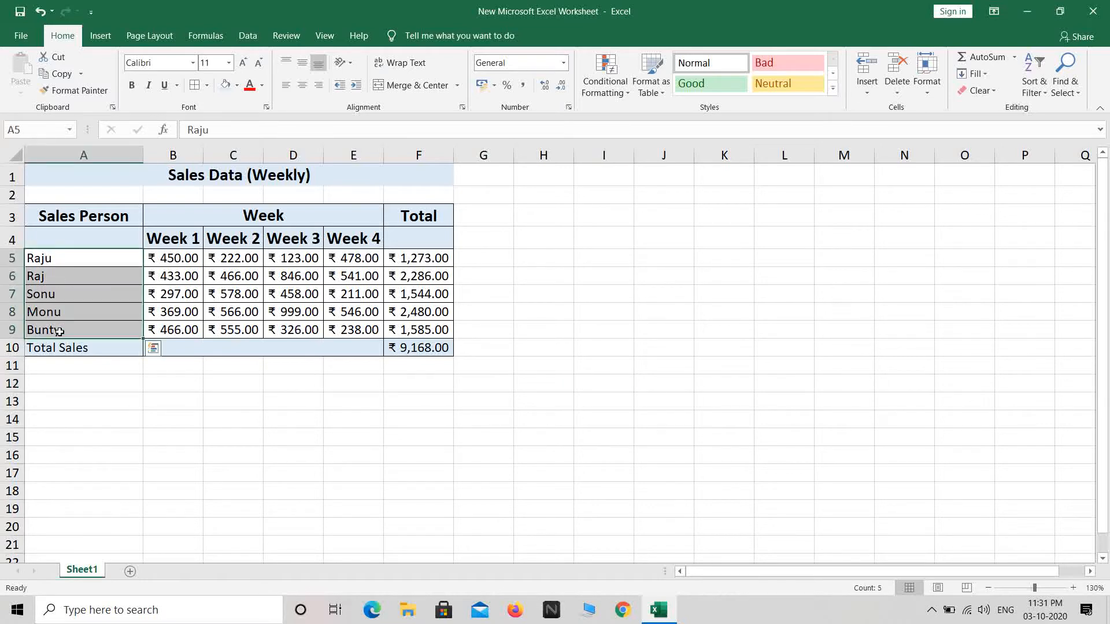
click(93, 384)
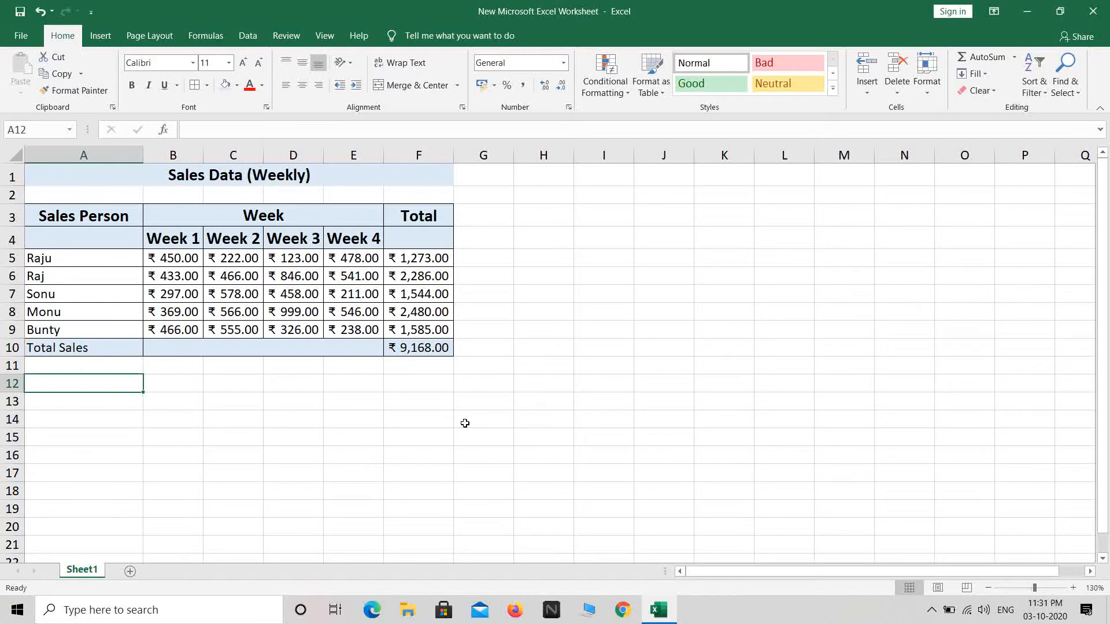
text(Target)
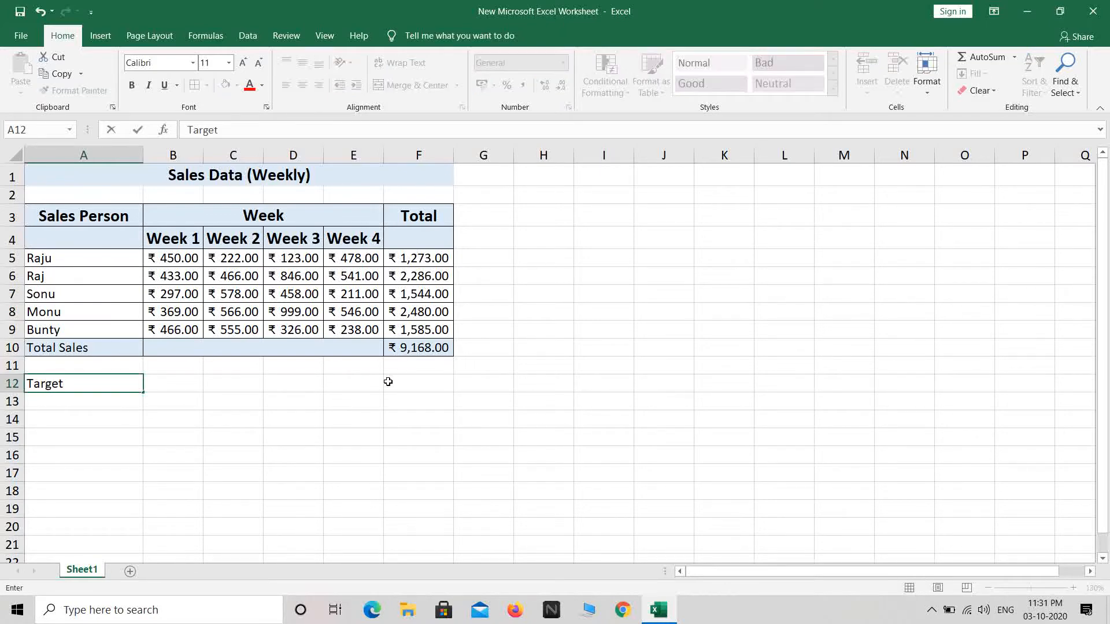
click(238, 385)
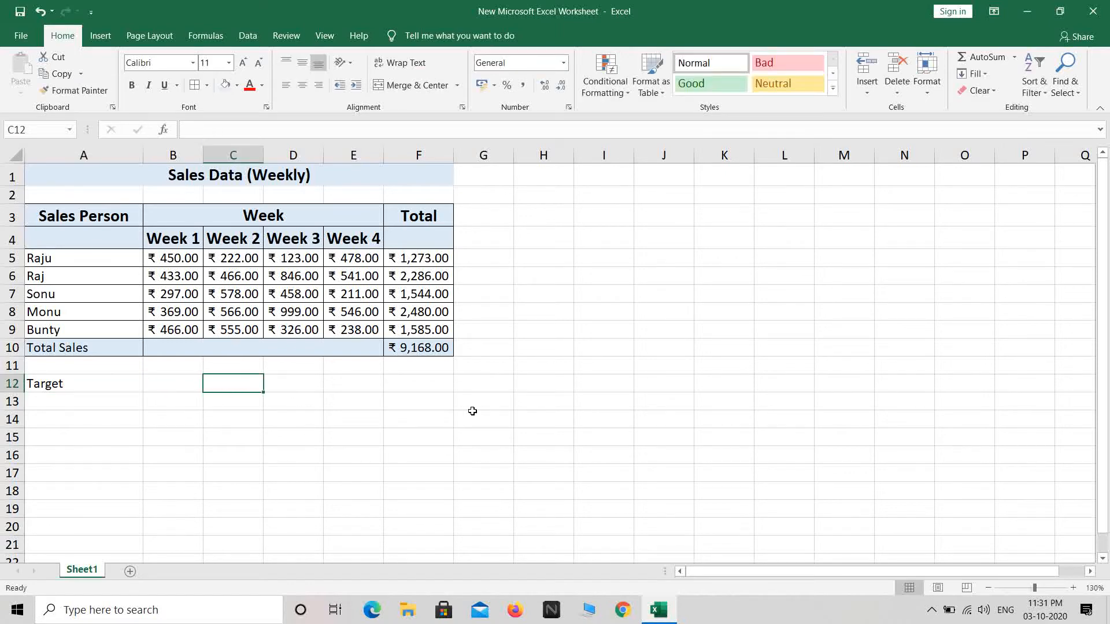
key(Left)
text(1000)
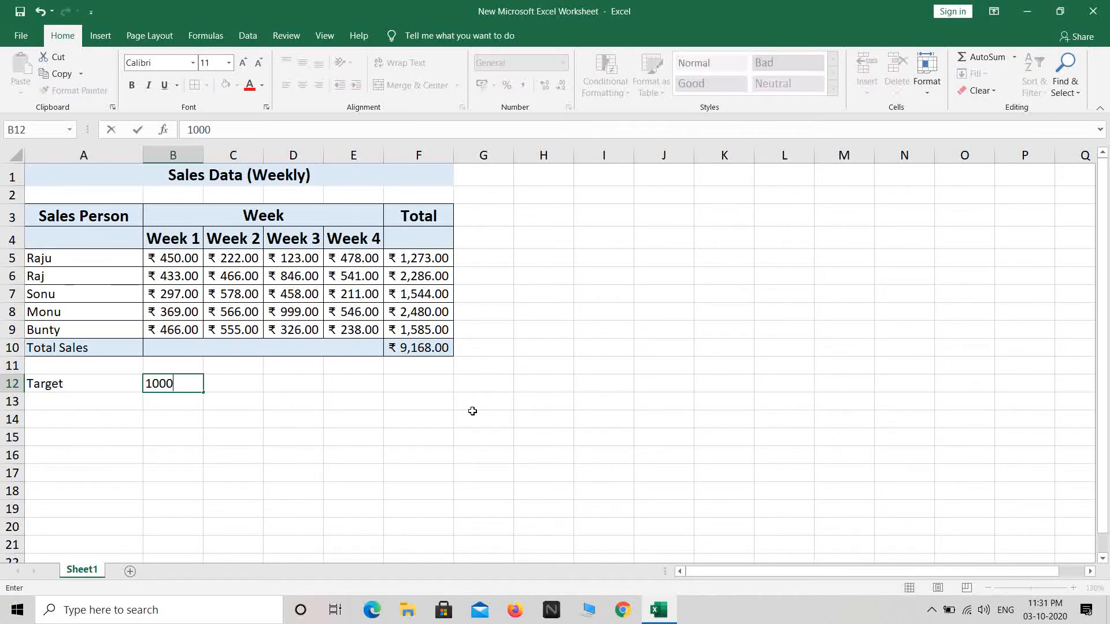
Add the headings 'Sales Person' in A14 and 'Target Achieved' in B14.
click(73, 419)
text(Salesp)
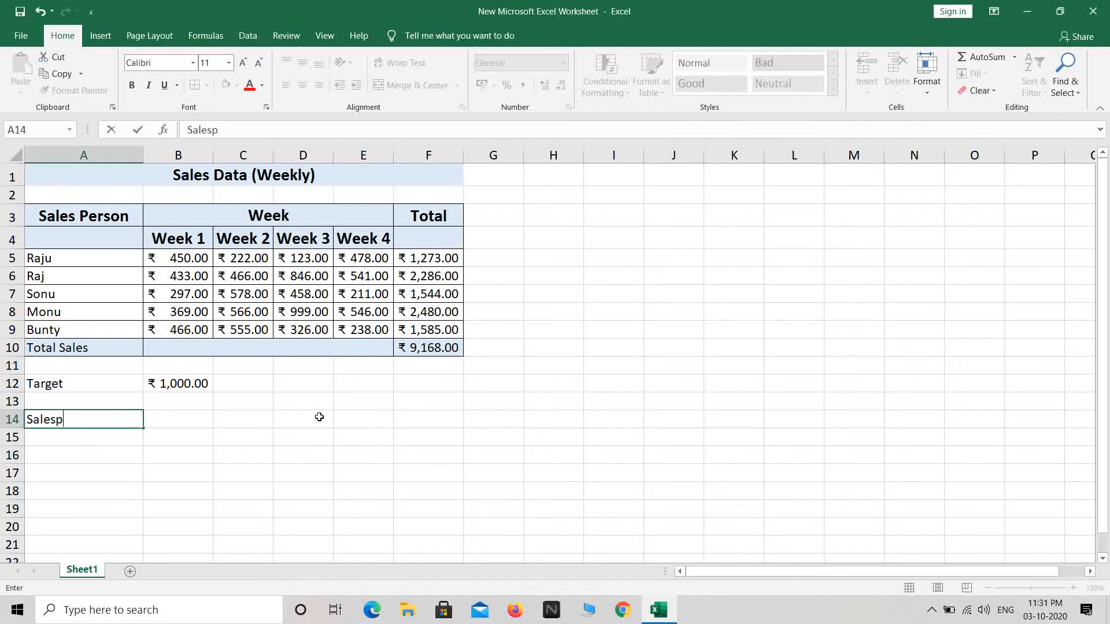
key(BackSpace)
key(BackSpace)
text(Person)
key(Tab)
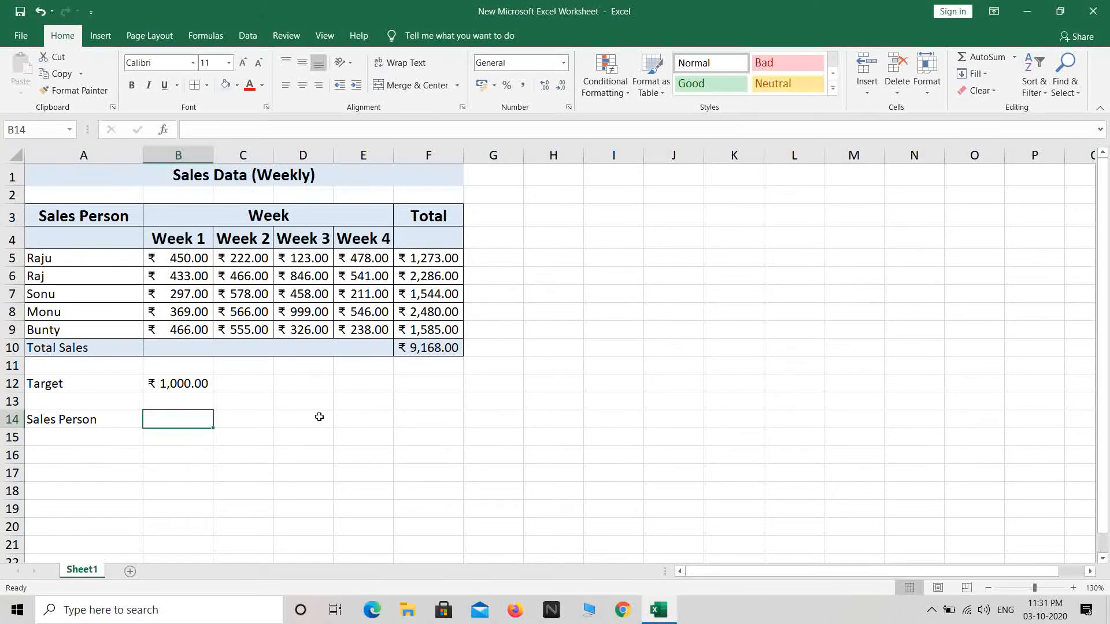
text(Target)
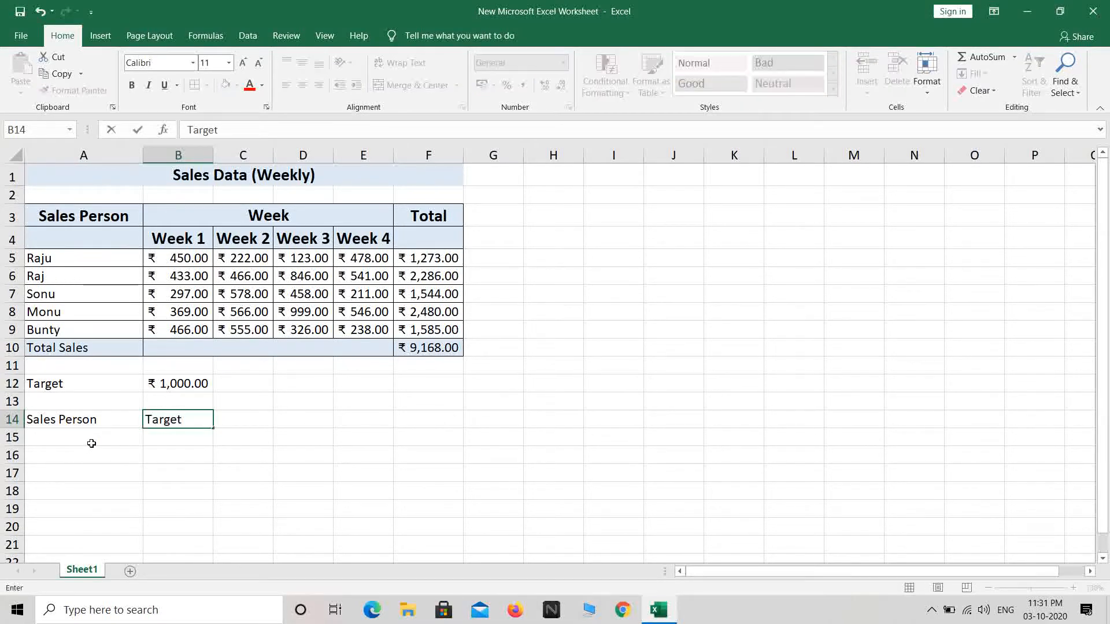
text( Achieved)
click(441, 487)
Copy the five names from A5:A9 into A15:A19 and begin an =IF( formula in B15.
drag(65, 259, 72, 327)
key(ctrl+c)
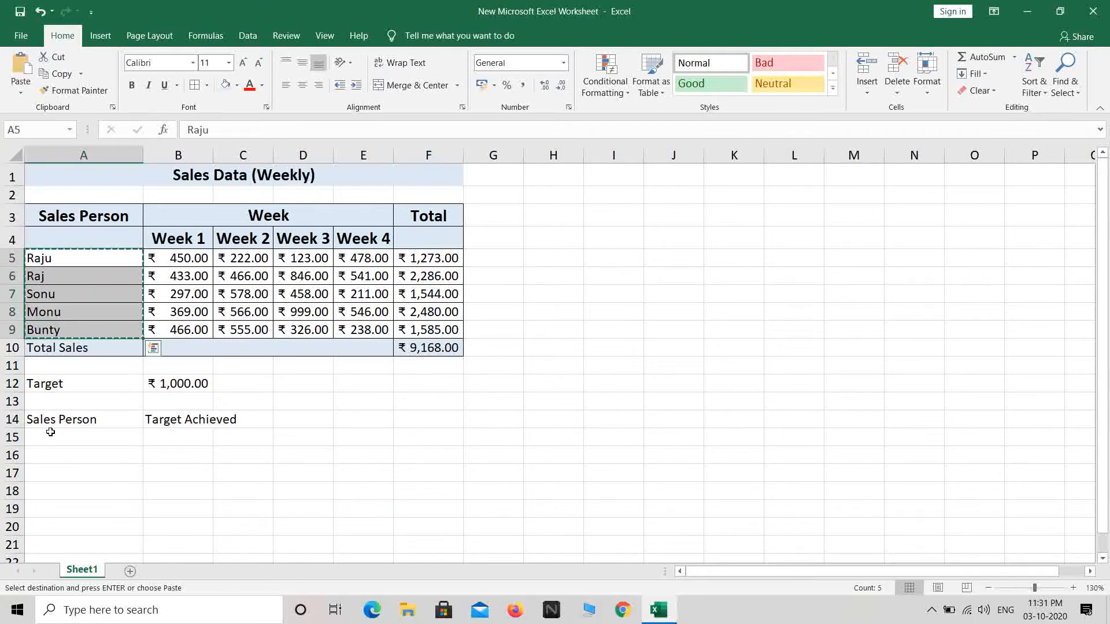
click(50, 438)
key(ctrl+v)
click(188, 437)
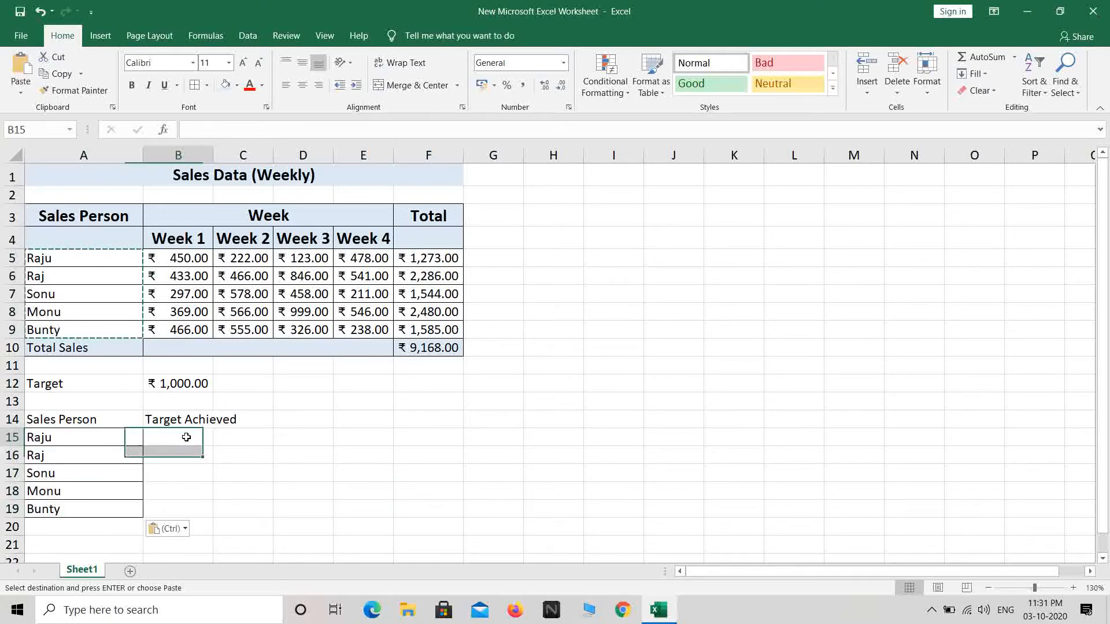
key(Escape)
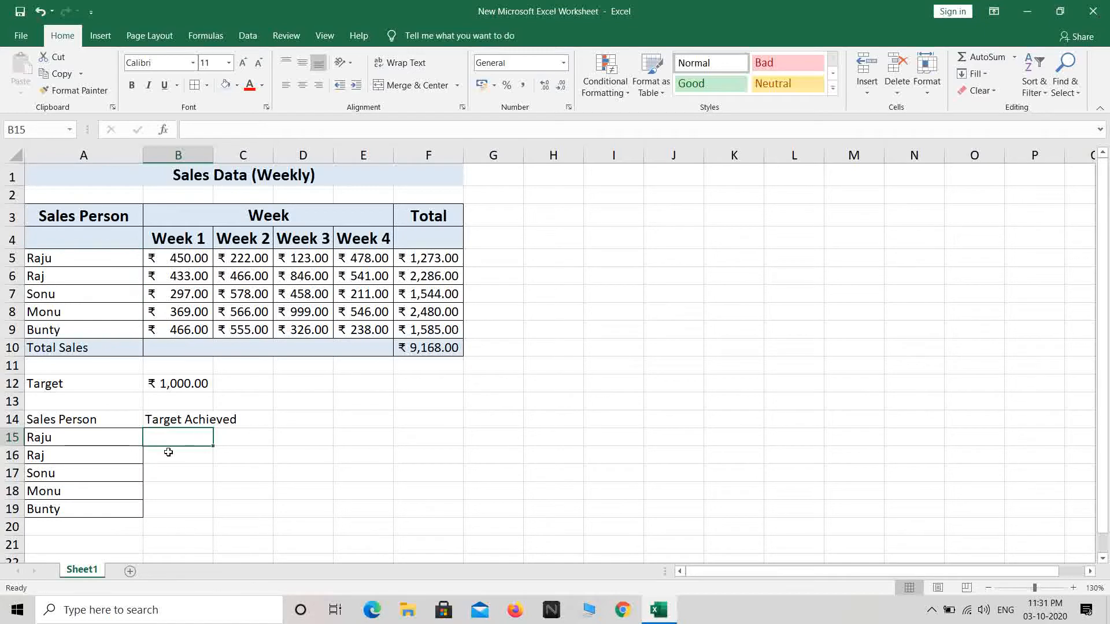
text(=if()
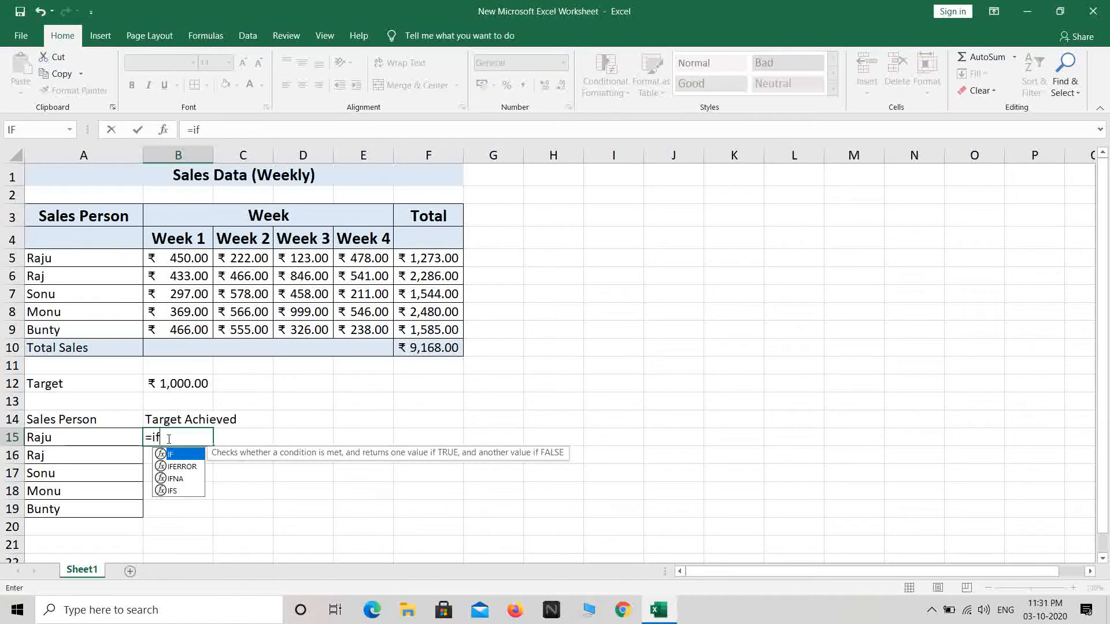
Complete B15 as =IF(F5>=$B$12,"Yes","No") through the IF Function Arguments dialog.
click(164, 129)
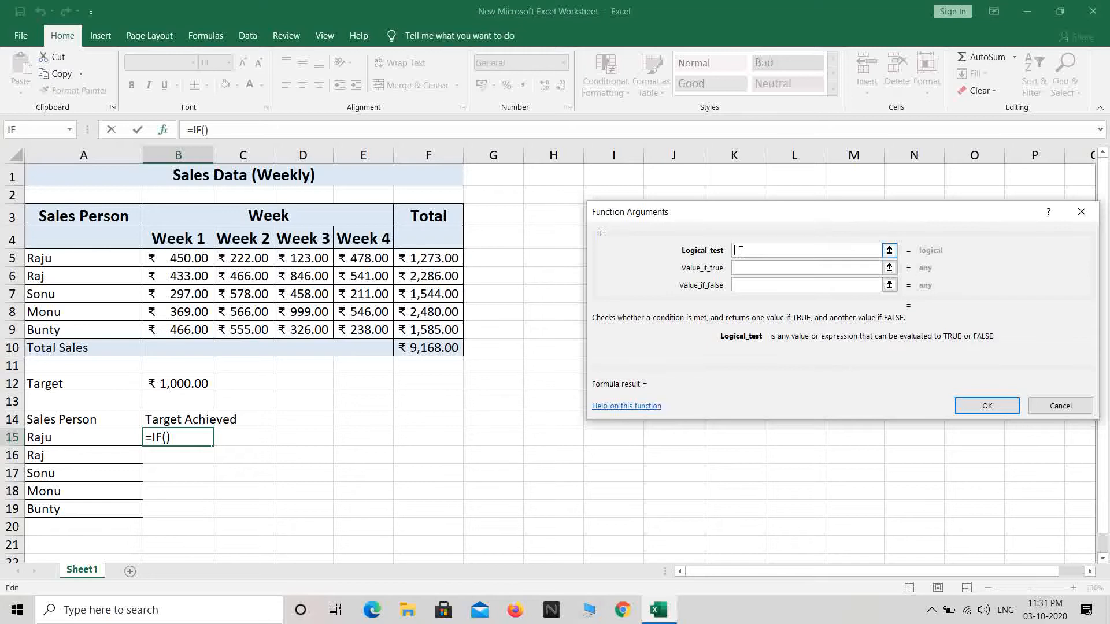
click(434, 258)
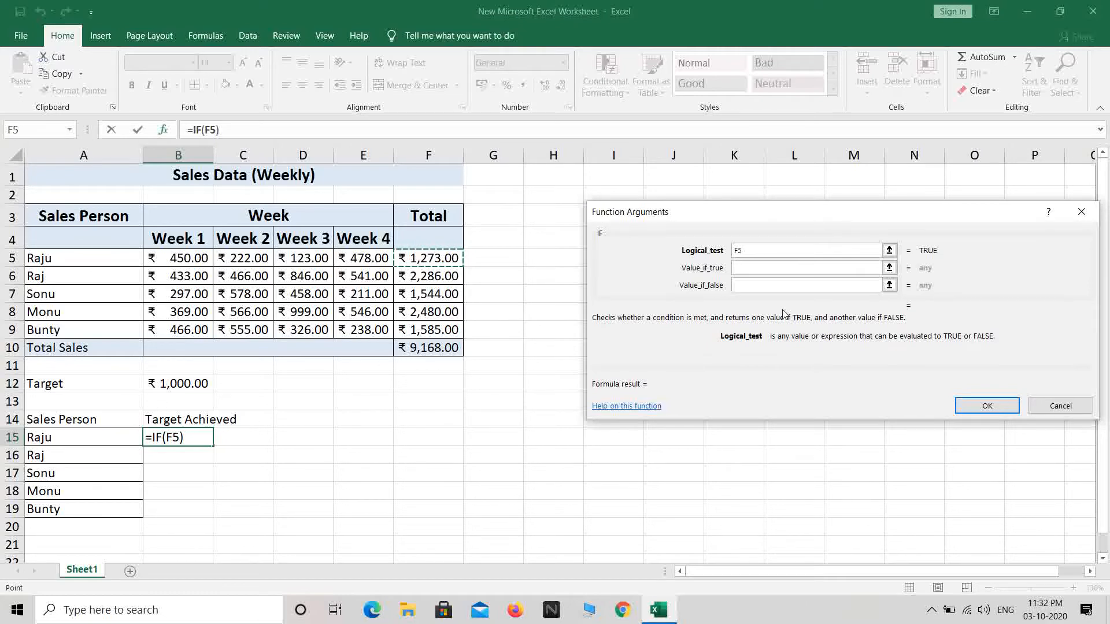
text(>=)
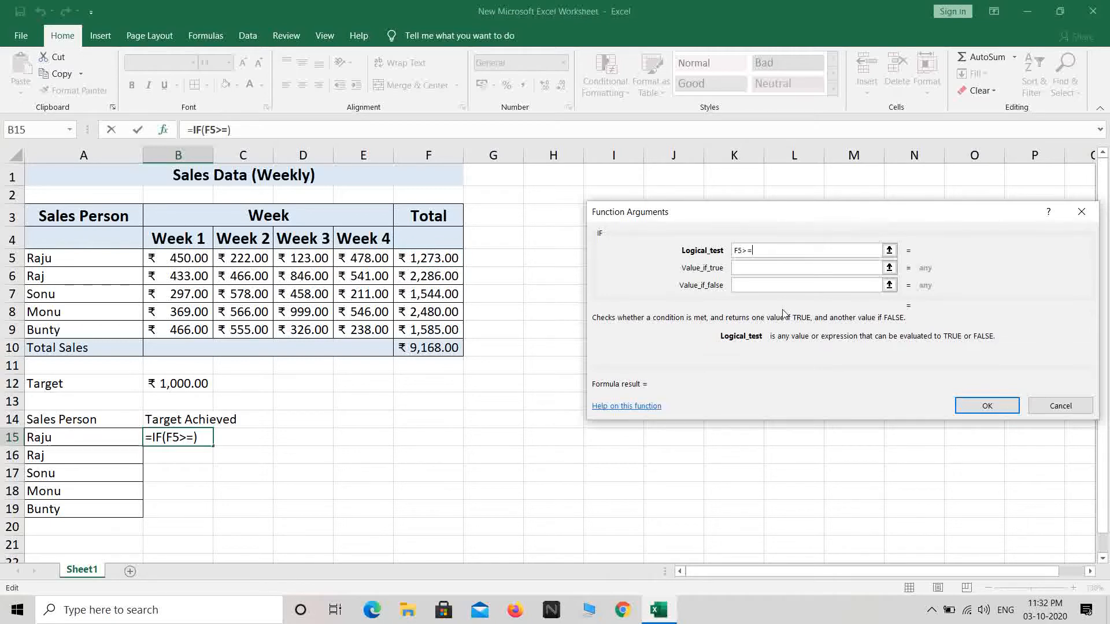
click(165, 385)
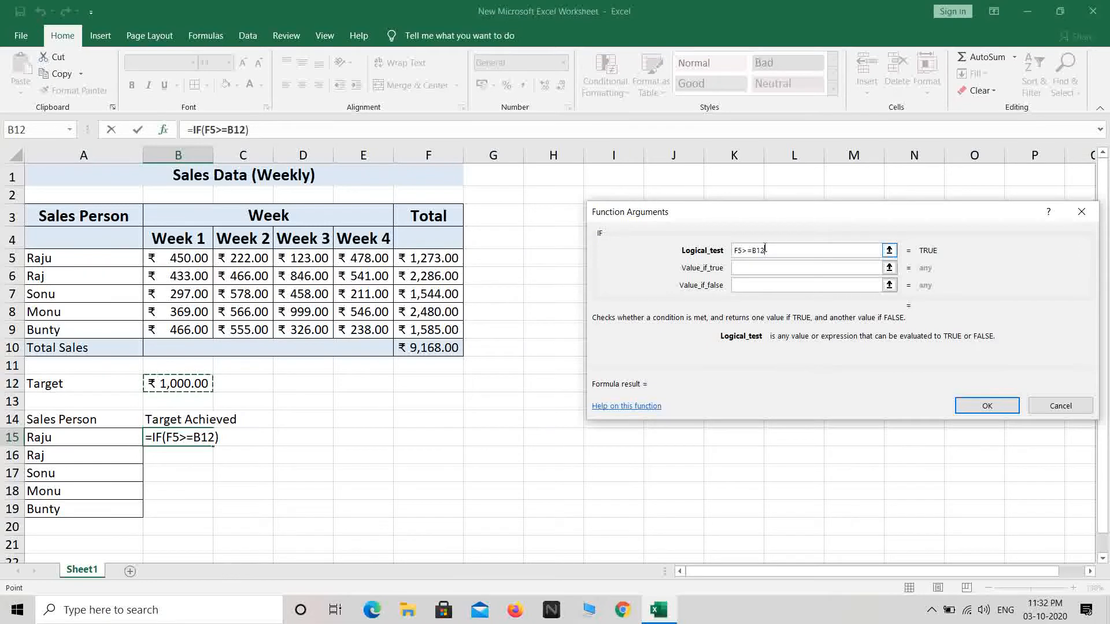
double_click(797, 251)
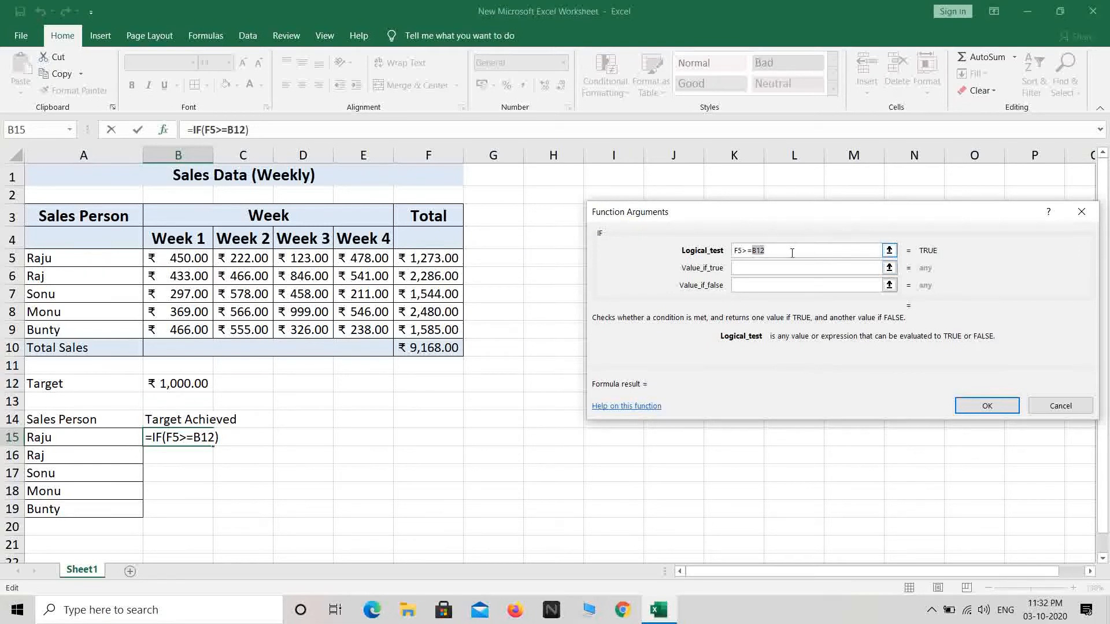
key(F4)
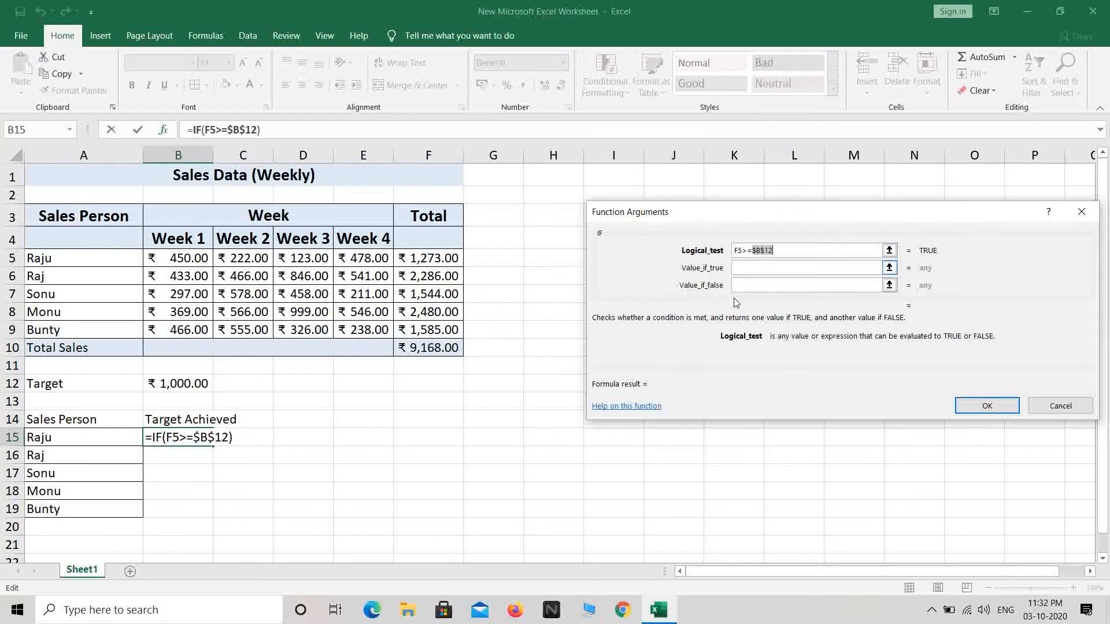
click(744, 268)
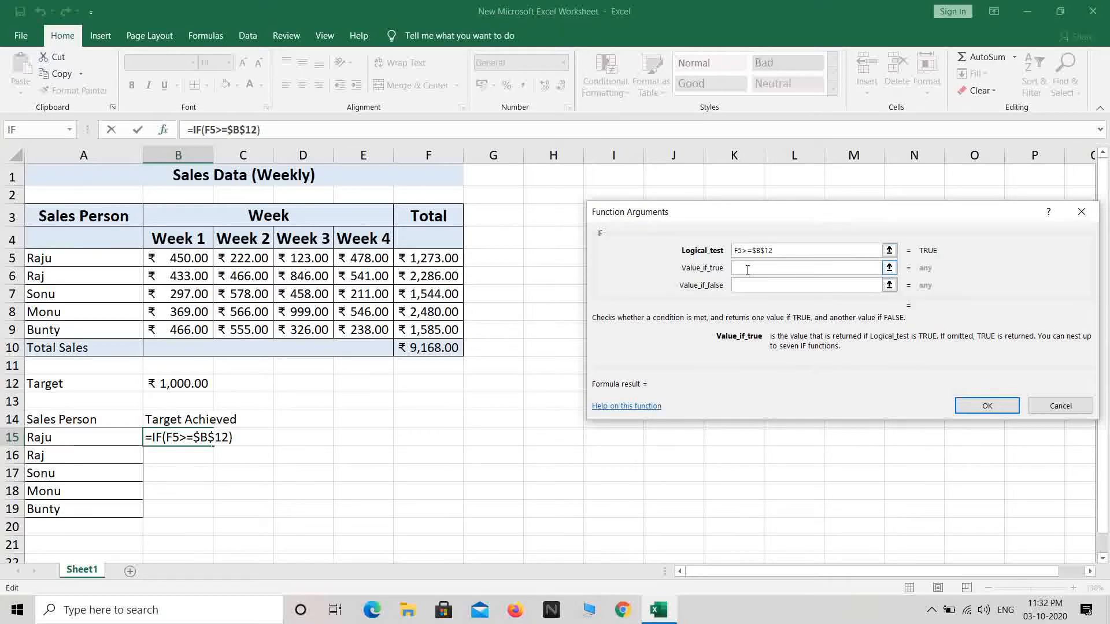
text("Yes")
click(746, 283)
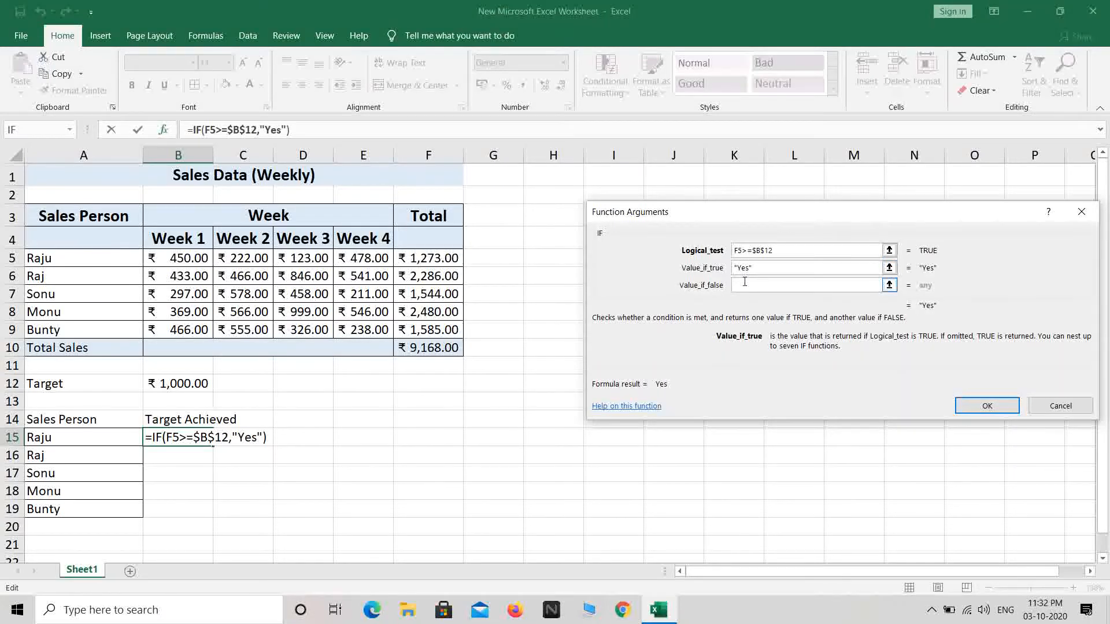
text("N)
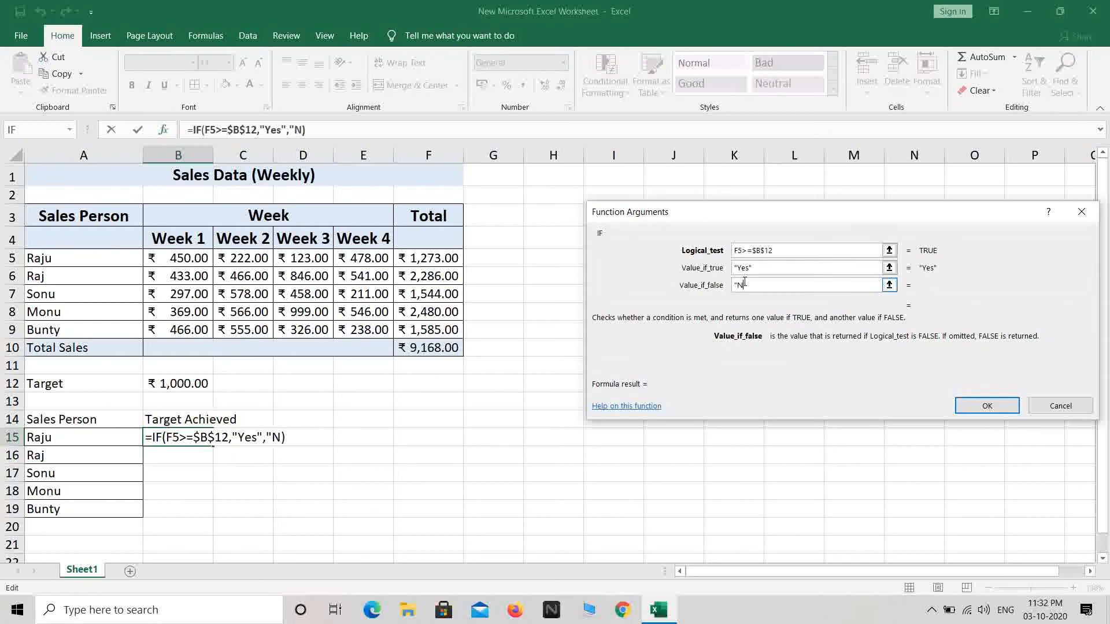
text(o")
click(960, 410)
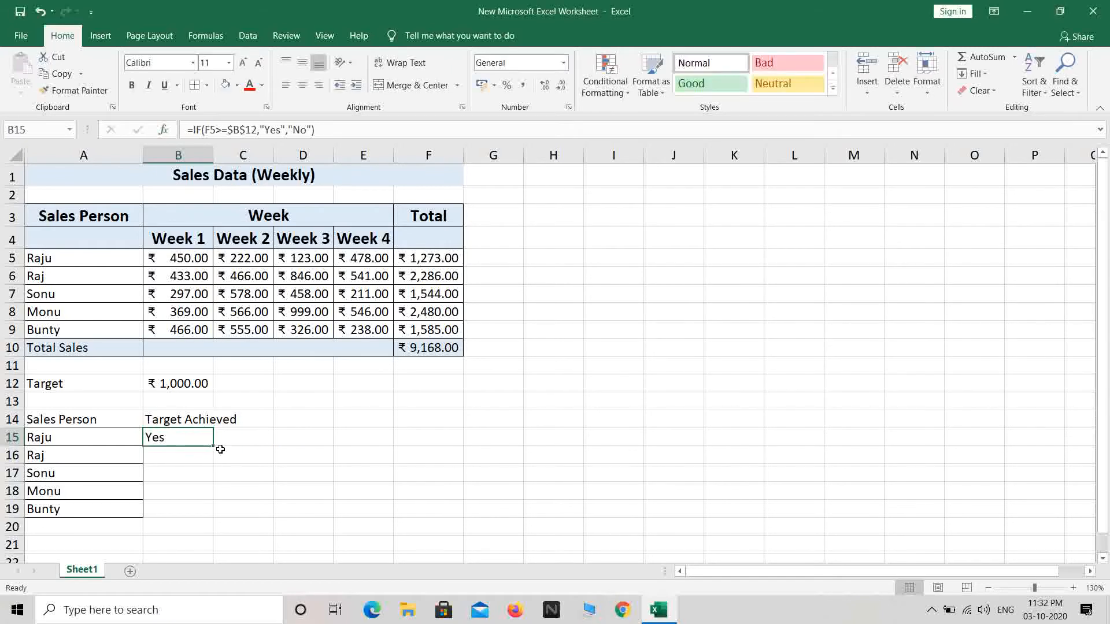
drag(214, 447, 209, 515)
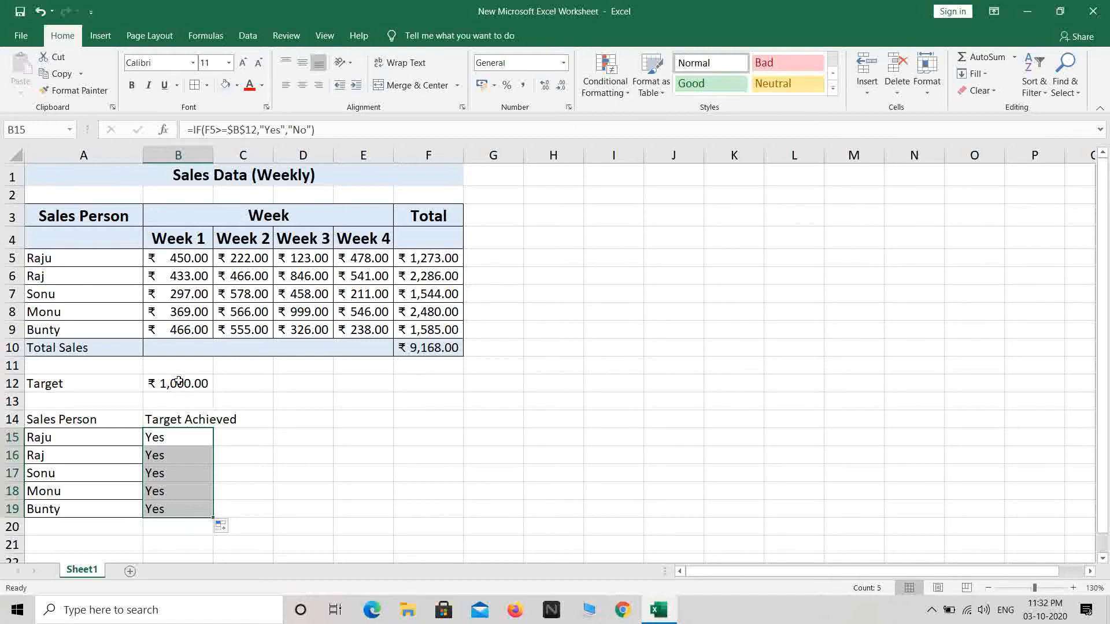
click(162, 471)
click(179, 489)
click(171, 511)
click(174, 457)
click(173, 440)
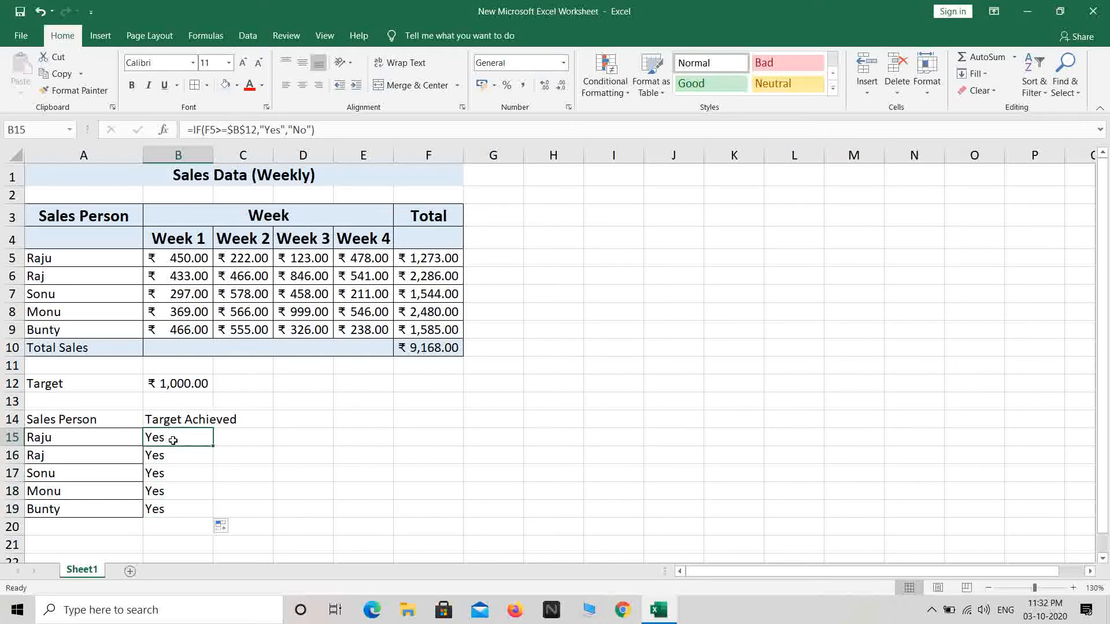
click(430, 262)
click(420, 329)
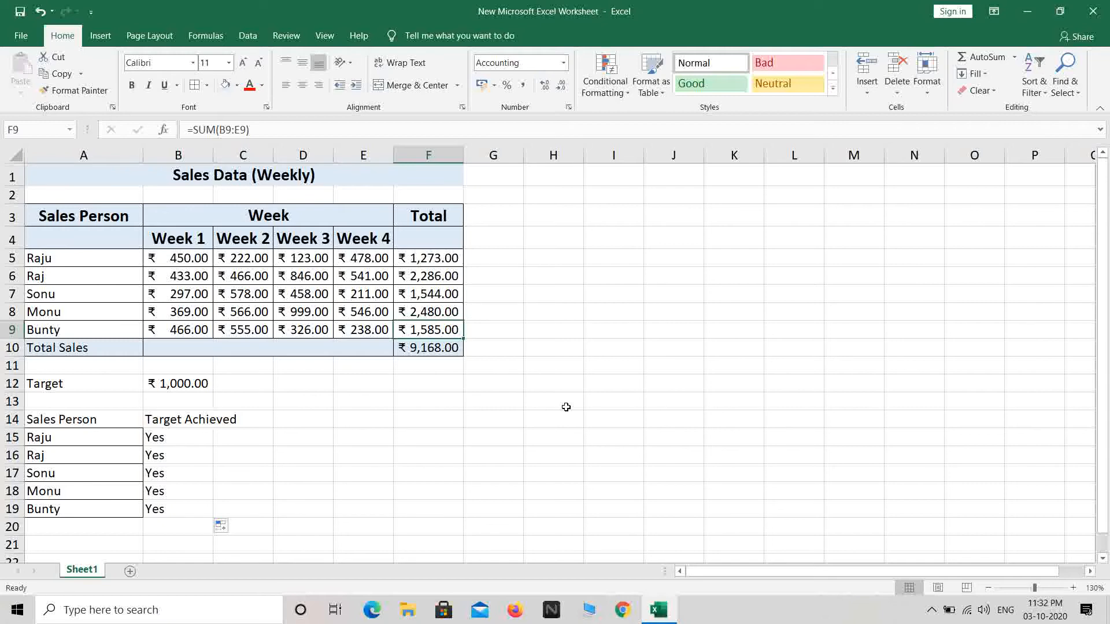
click(449, 505)
drag(86, 419, 272, 421)
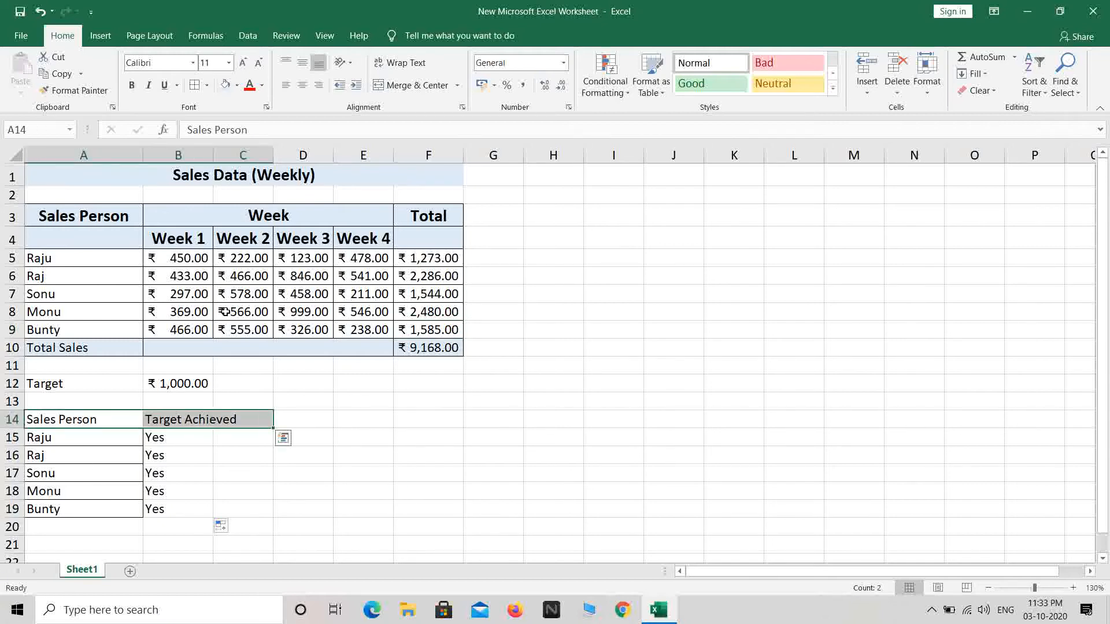
click(132, 85)
click(228, 63)
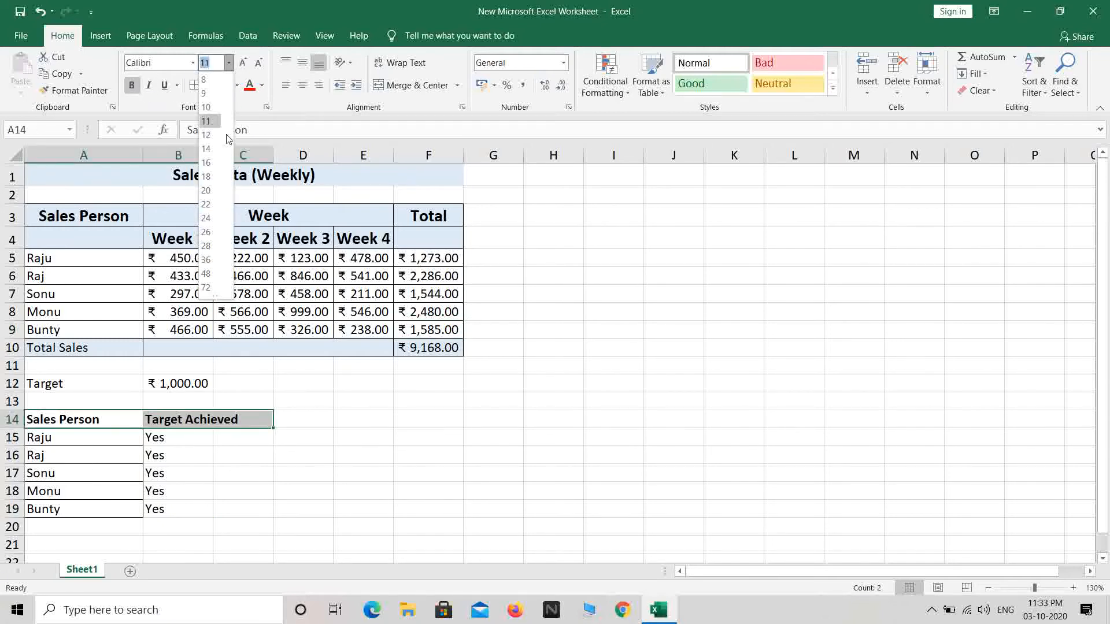
click(208, 145)
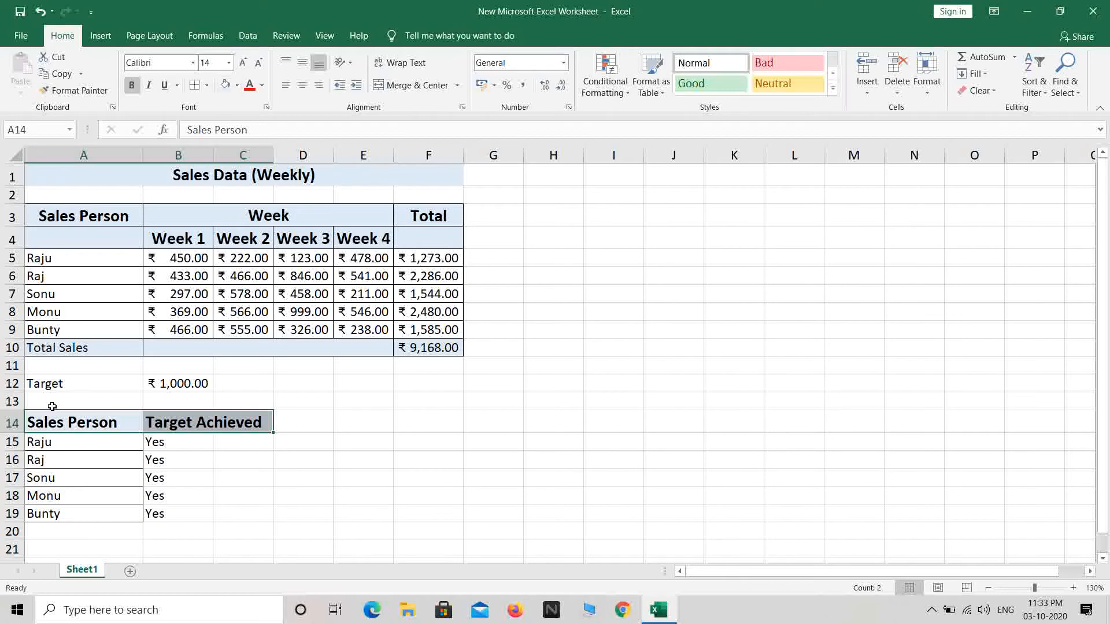
drag(74, 422, 124, 496)
click(125, 497)
click(231, 445)
drag(188, 444, 243, 460)
click(416, 85)
click(417, 85)
drag(176, 478, 240, 478)
click(416, 85)
drag(176, 496, 240, 496)
click(416, 85)
drag(174, 514, 235, 514)
click(416, 85)
drag(95, 424, 248, 515)
click(206, 85)
click(254, 209)
click(404, 442)
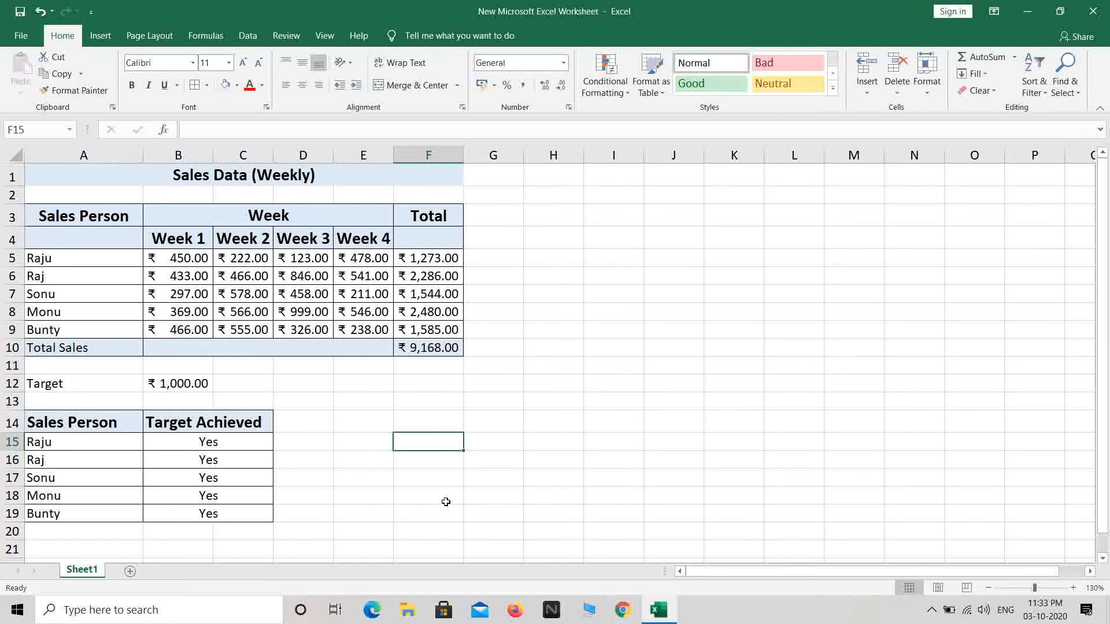
Switch to the Review tab of the ribbon.
click(286, 35)
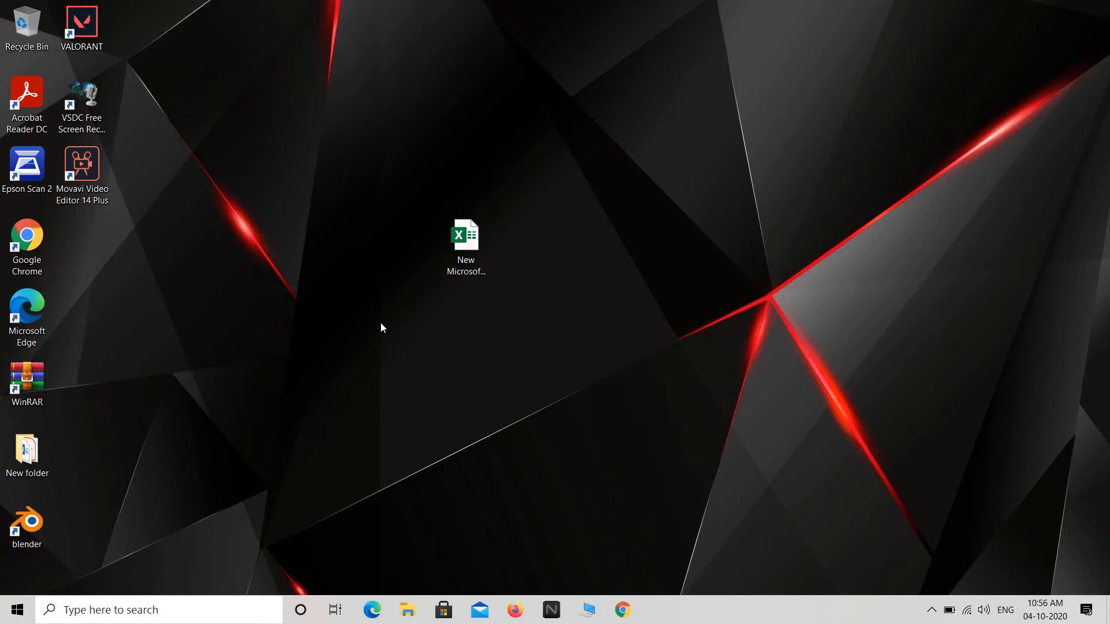
Reopen the 'New Microsoft Excel Worksheet' file from the desktop in Excel.
double_click(457, 247)
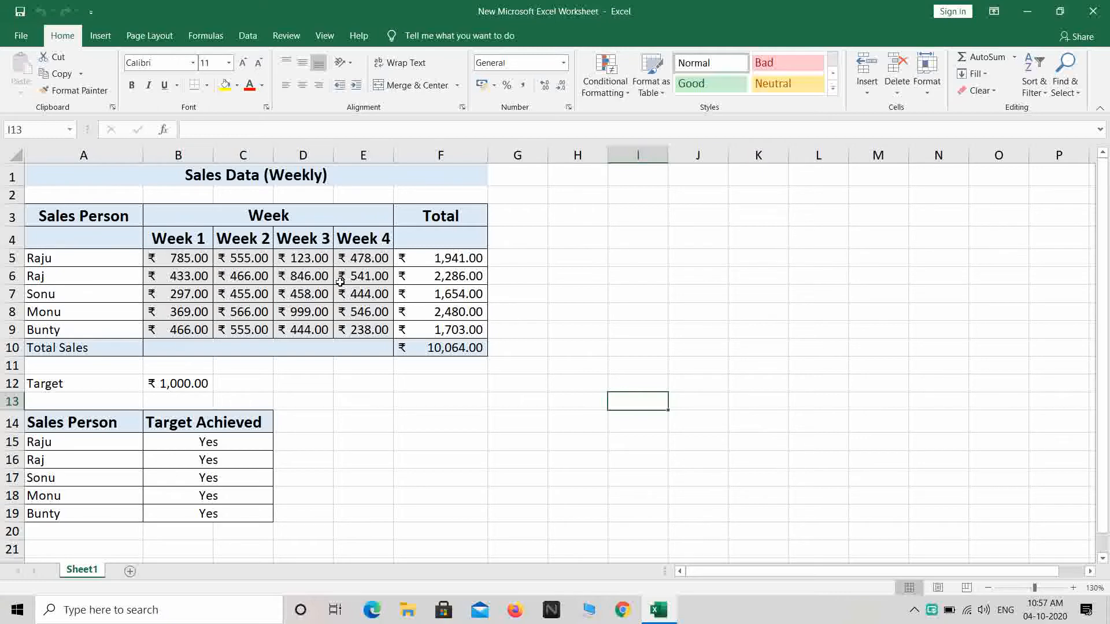
drag(180, 256, 351, 327)
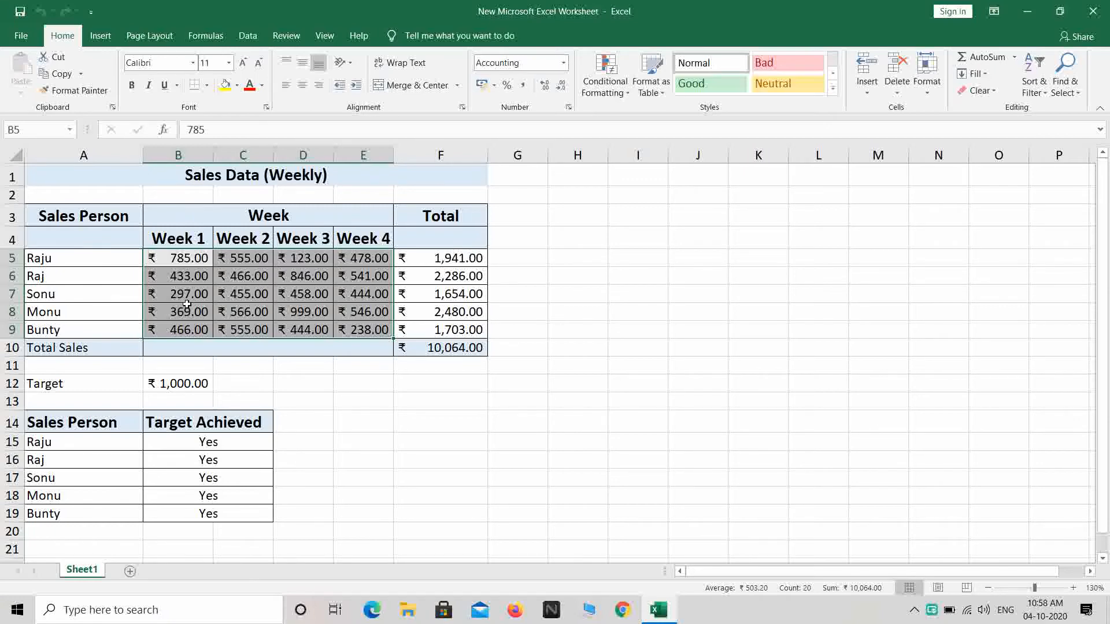
drag(61, 217, 428, 351)
click(460, 399)
drag(58, 218, 376, 358)
click(94, 398)
drag(78, 420, 226, 490)
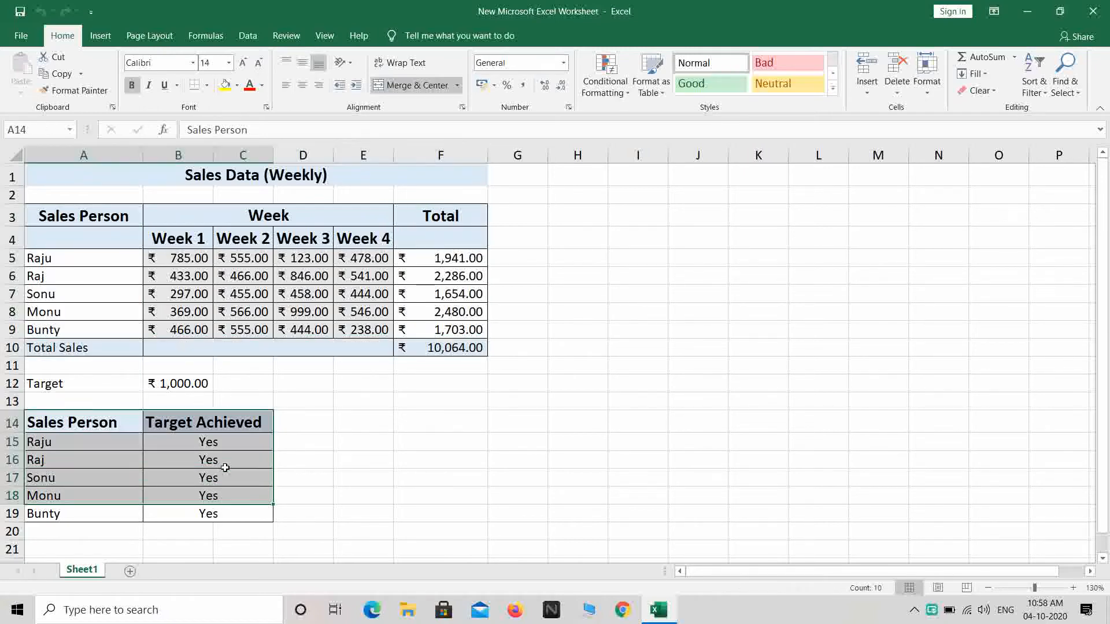
click(391, 175)
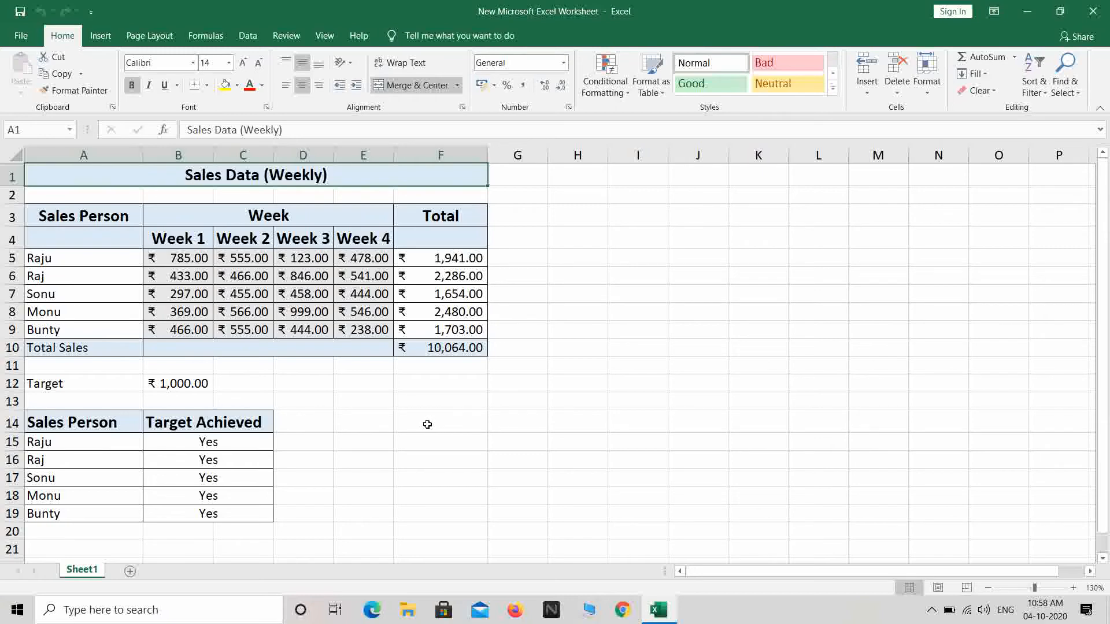
Protect the sheet via Review > Protect Sheet, entering and confirming a password.
click(287, 35)
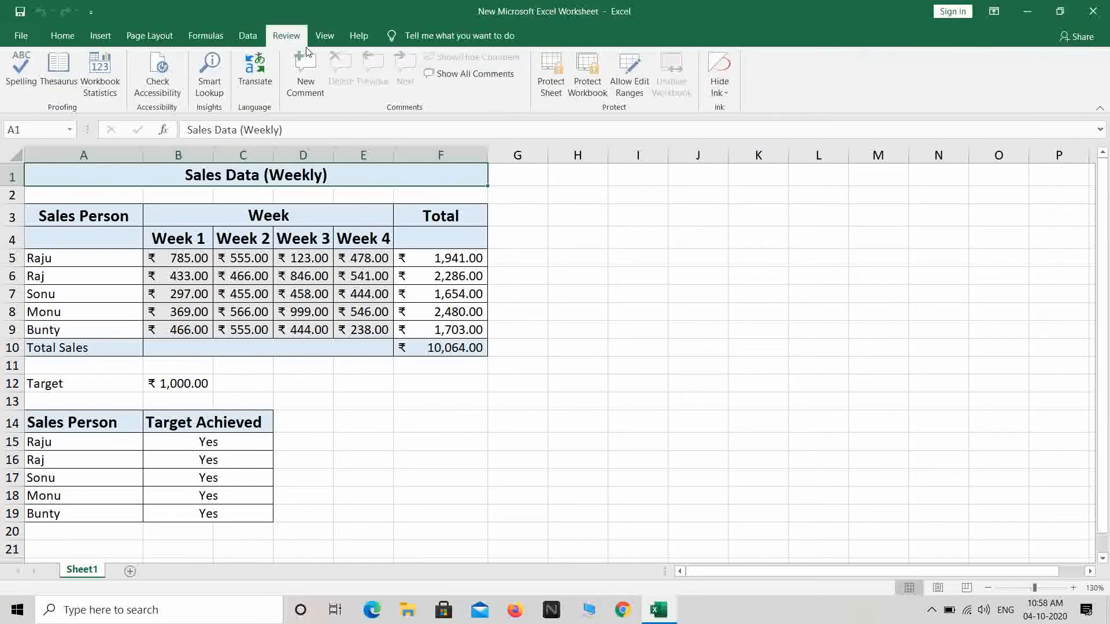
click(550, 88)
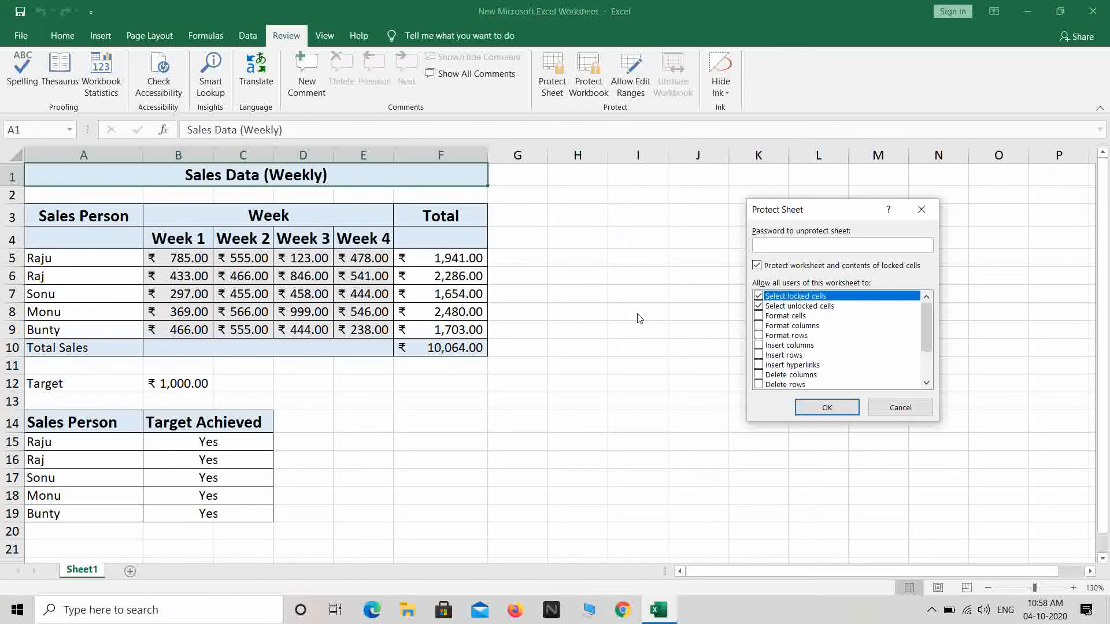
text(•••••)
key(Return)
text(•••••)
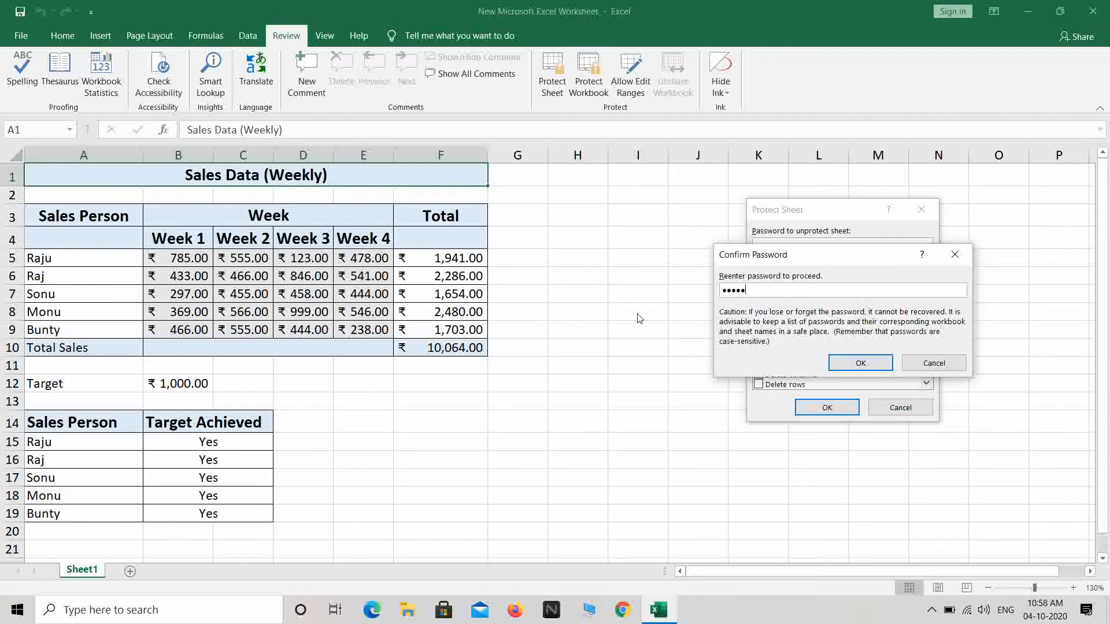
key(Return)
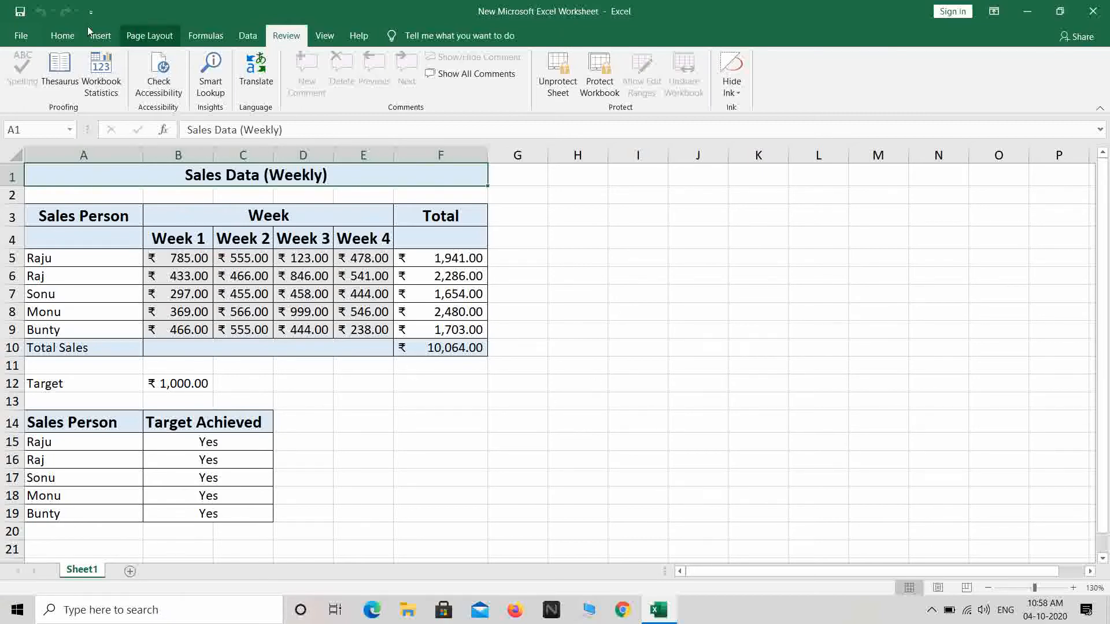
click(1093, 11)
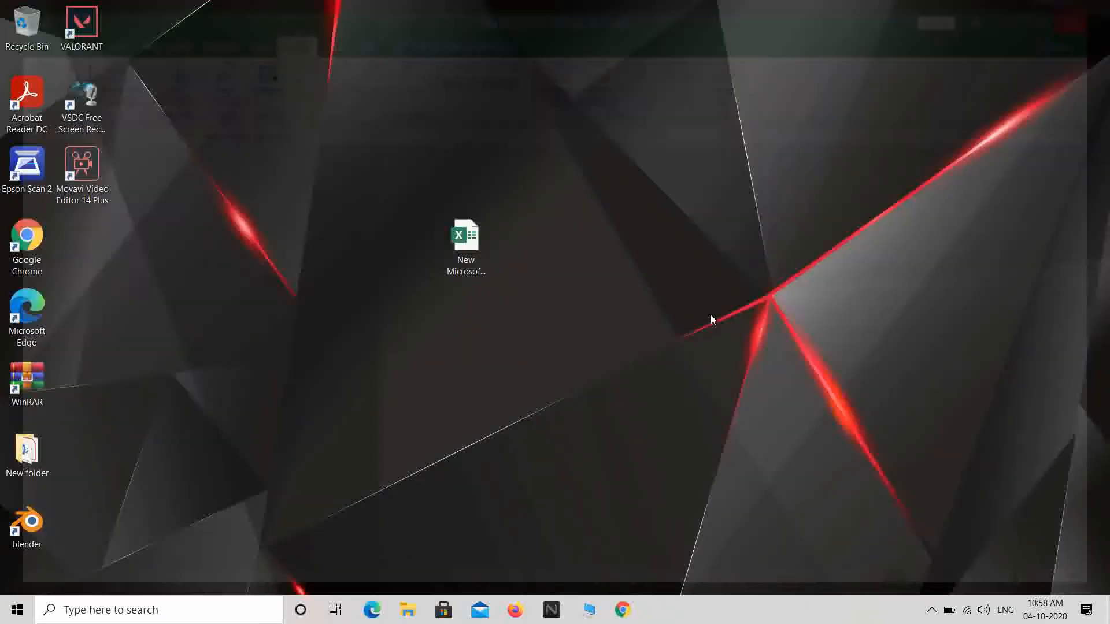
double_click(457, 236)
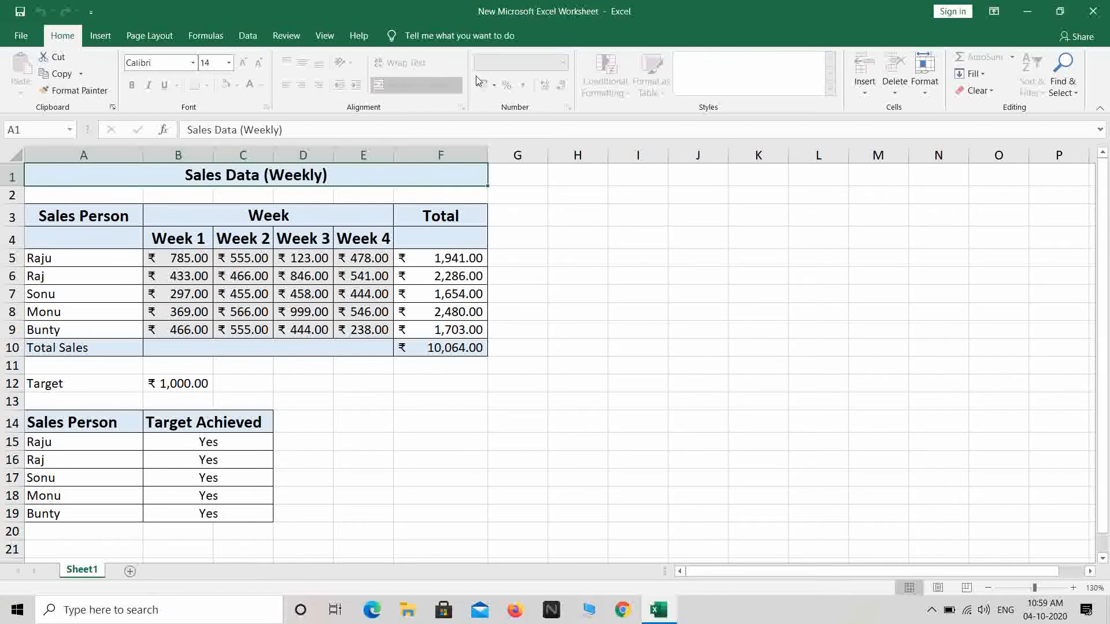
click(100, 36)
click(152, 36)
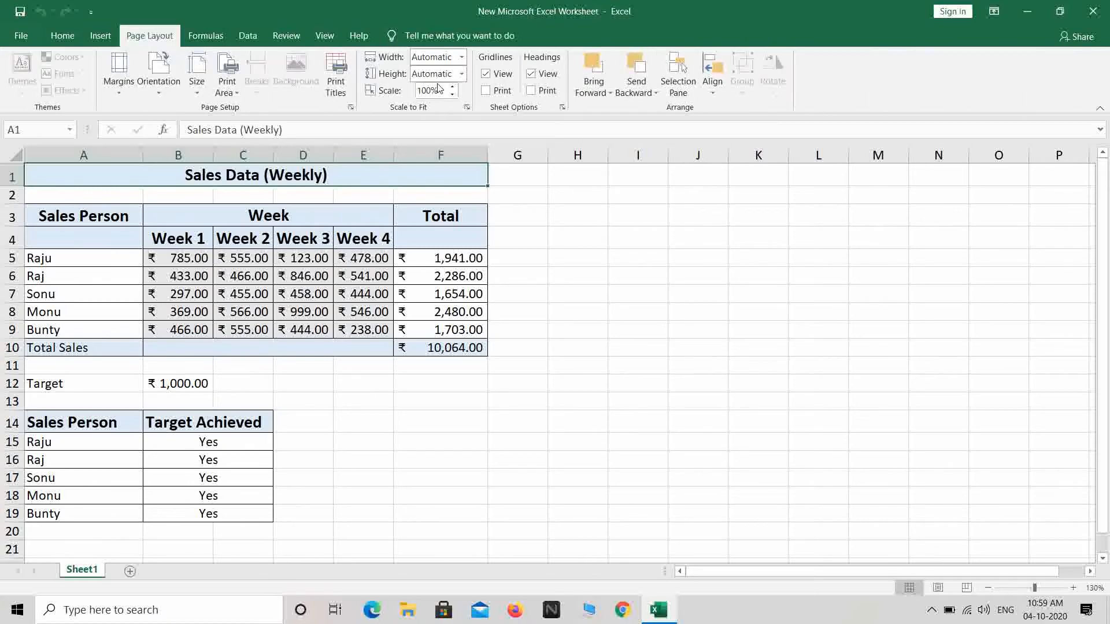
click(206, 35)
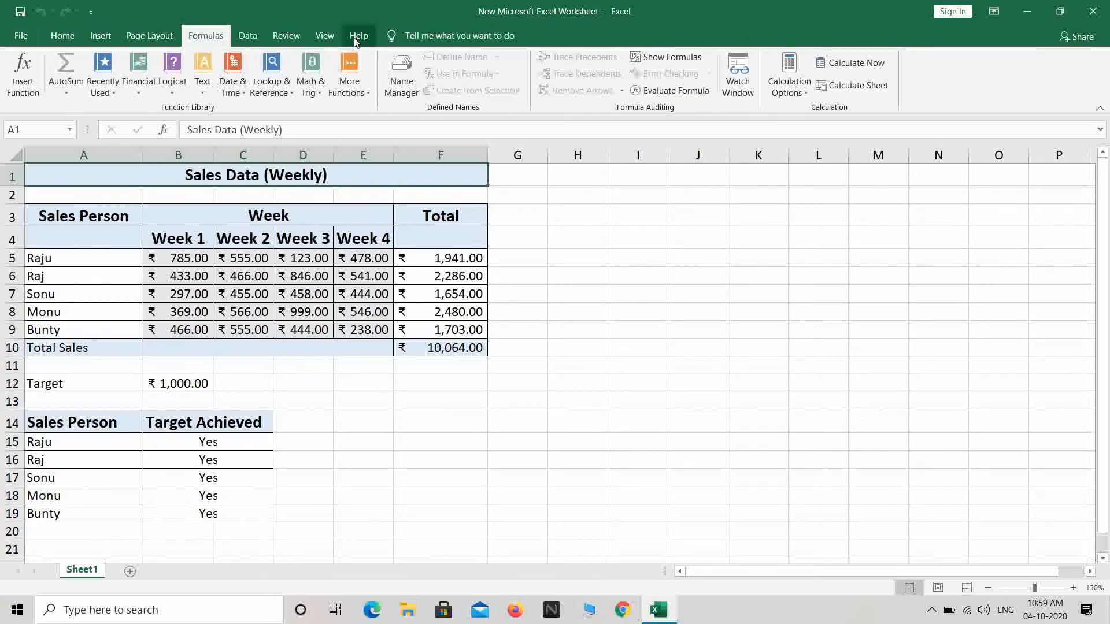
click(325, 35)
click(284, 35)
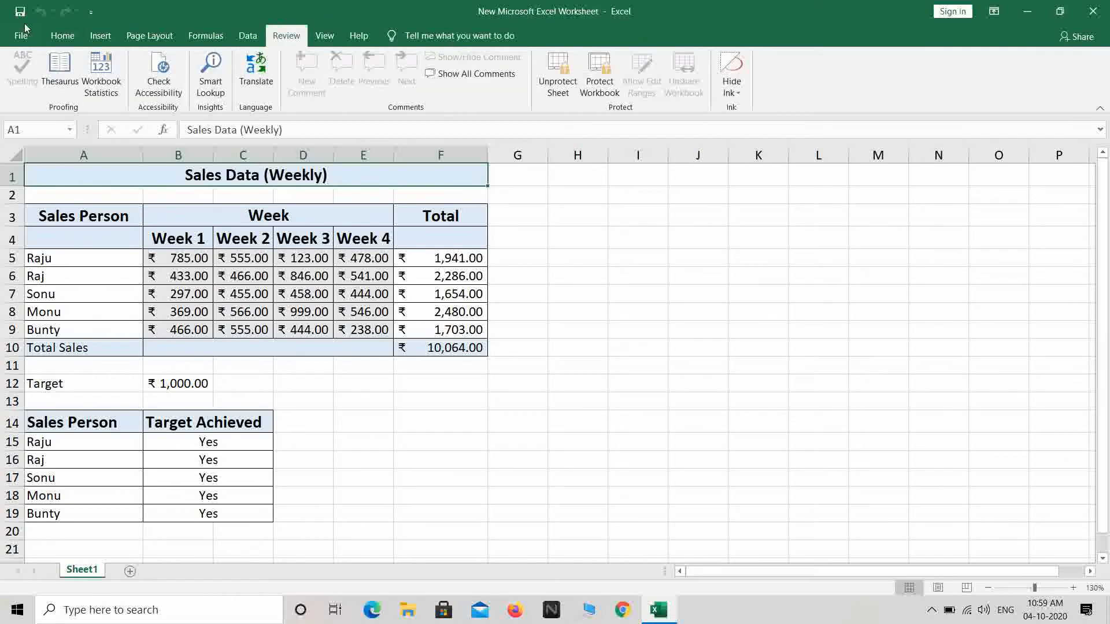
click(63, 35)
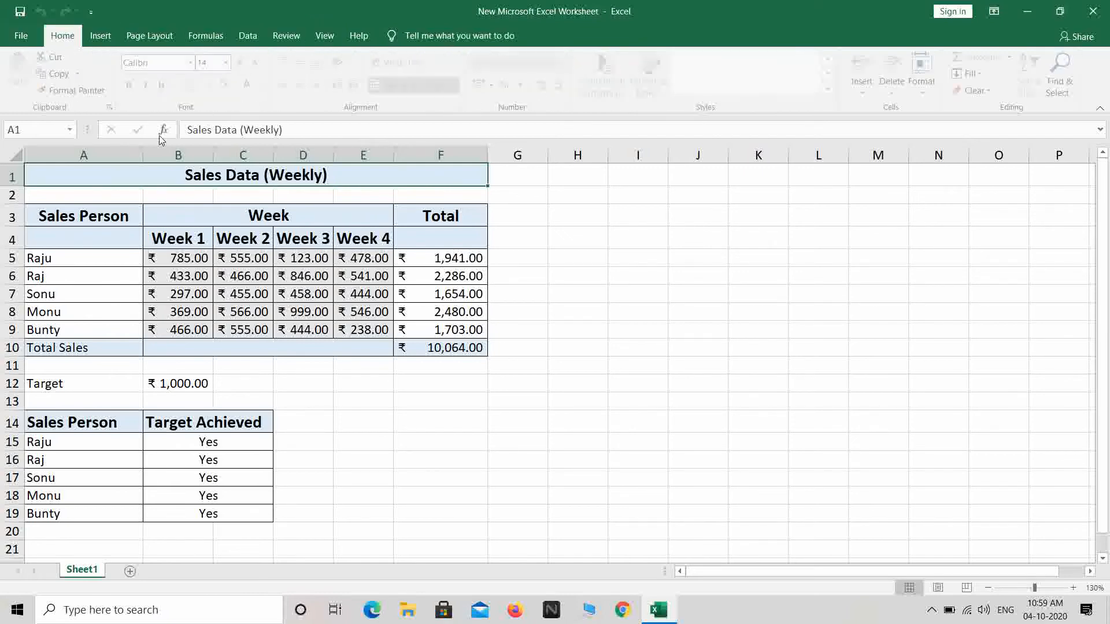
click(427, 275)
key(Delete)
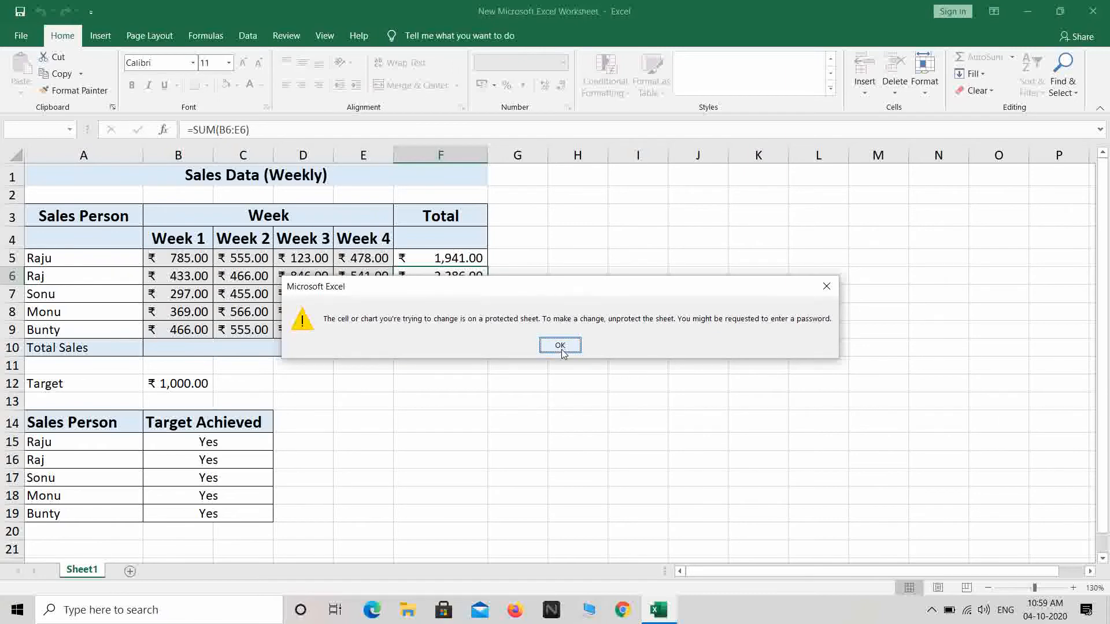
click(560, 346)
click(91, 249)
key(Delete)
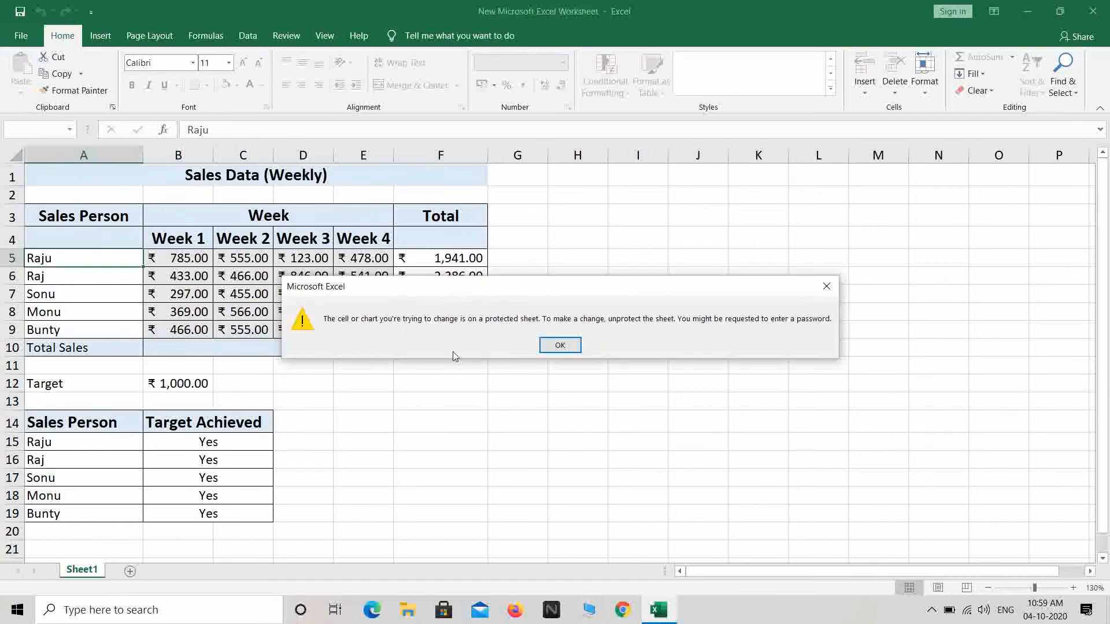
click(560, 345)
click(256, 296)
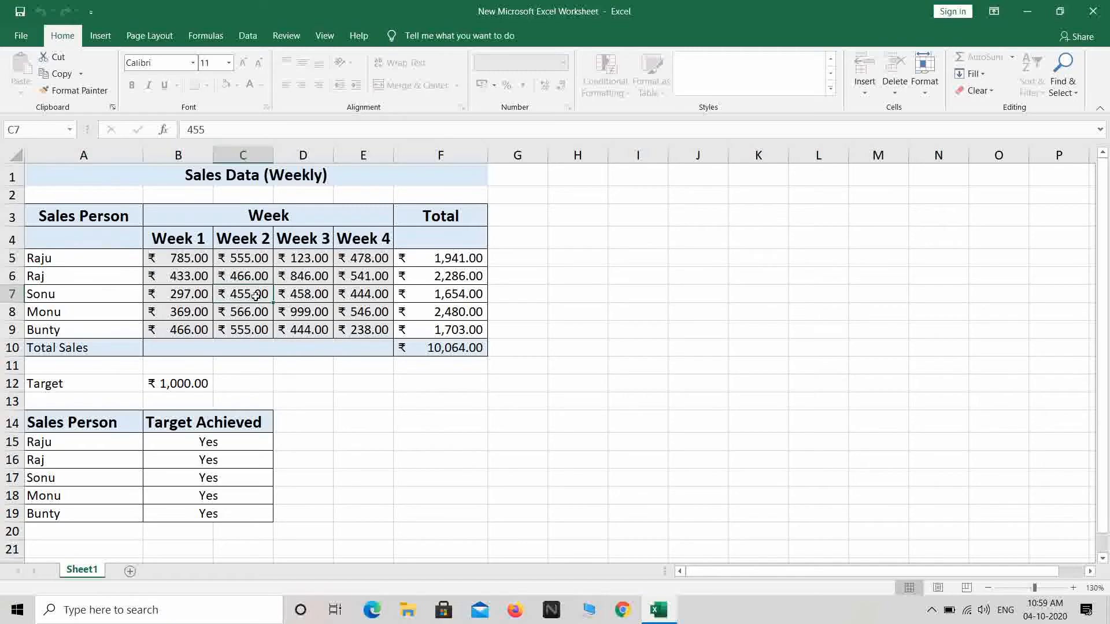
key(Delete)
double_click(109, 456)
click(560, 346)
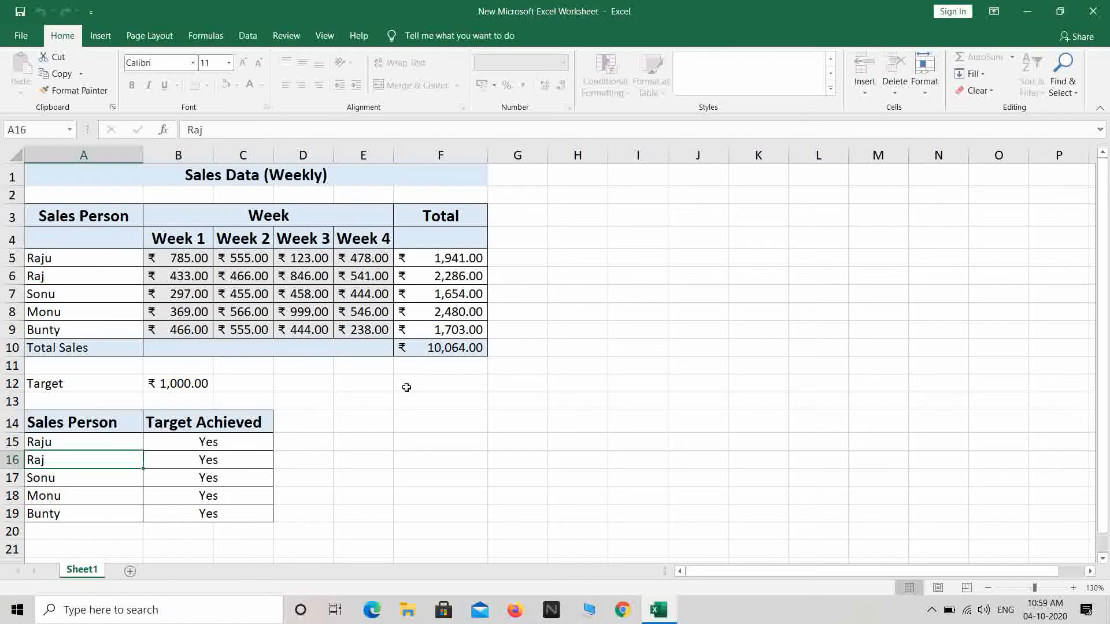
click(564, 363)
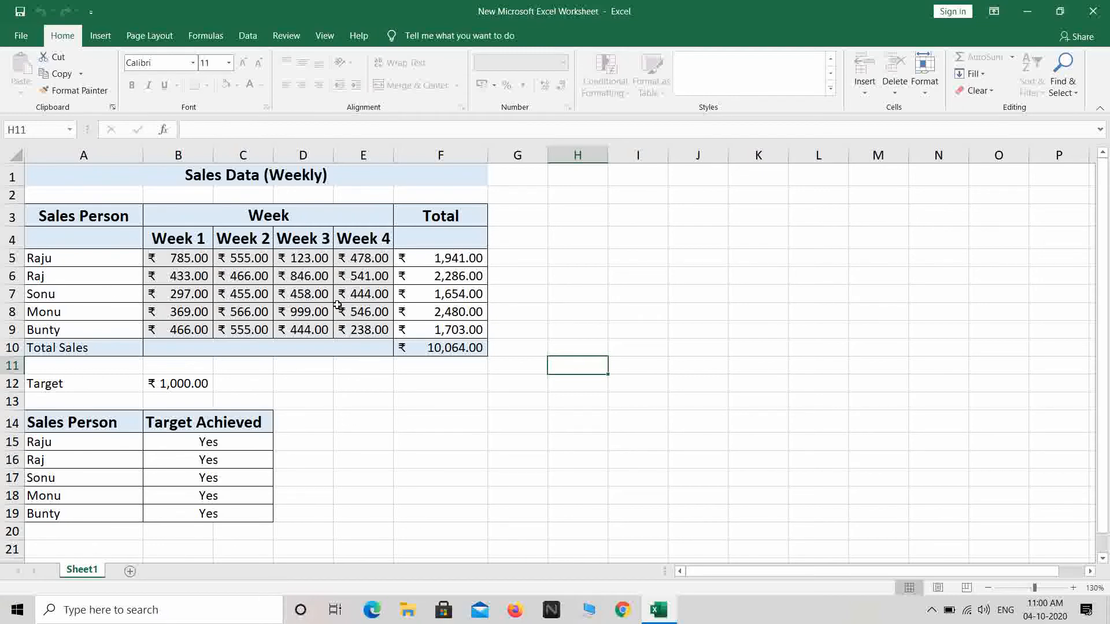
drag(190, 258, 370, 329)
click(662, 361)
drag(175, 261, 375, 329)
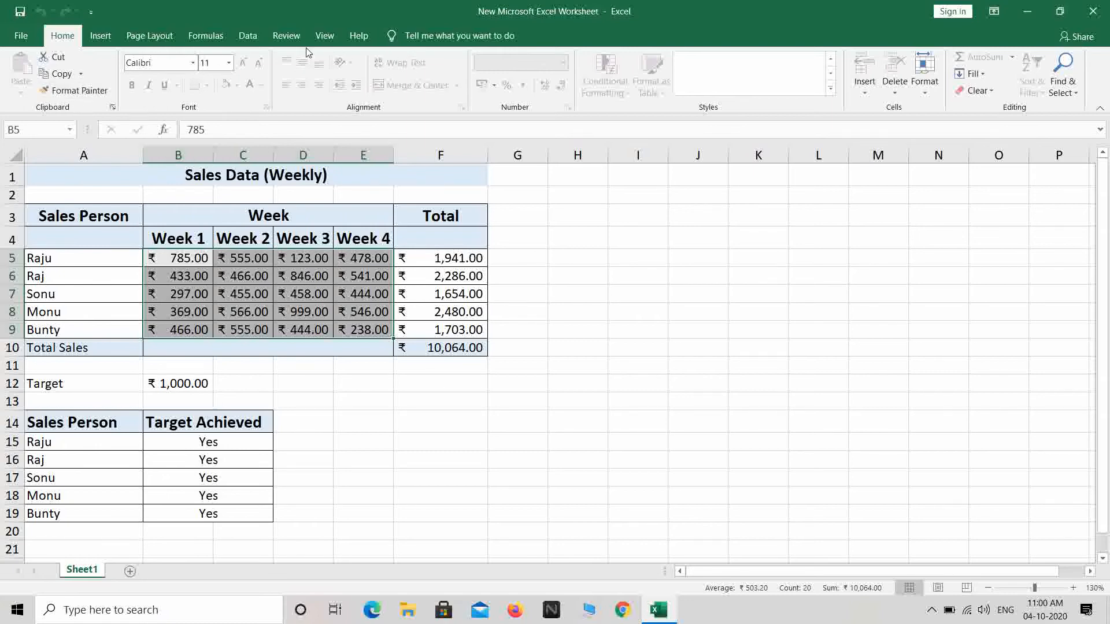
Unprotect the sheet via Review > Unprotect Sheet, entering the sheet password.
click(286, 35)
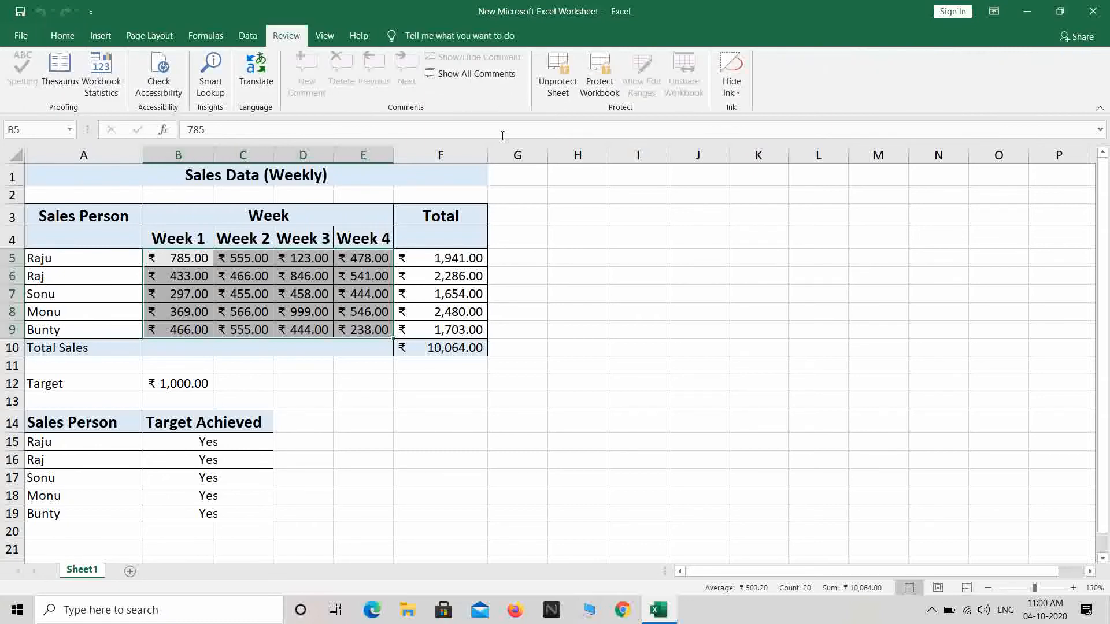
click(558, 93)
text(12345)
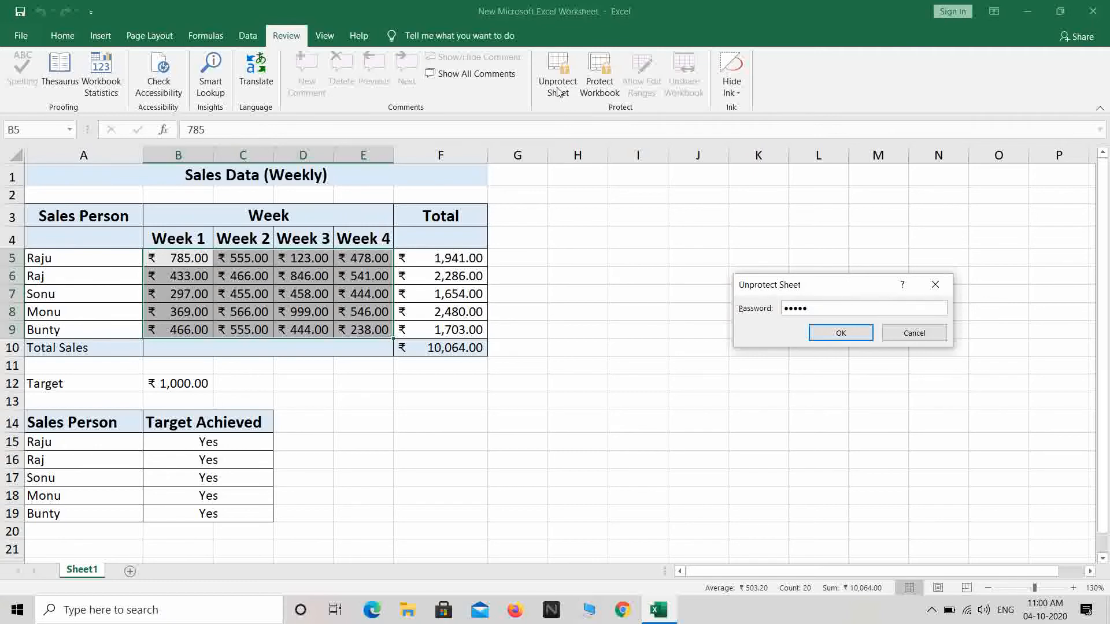
key(Return)
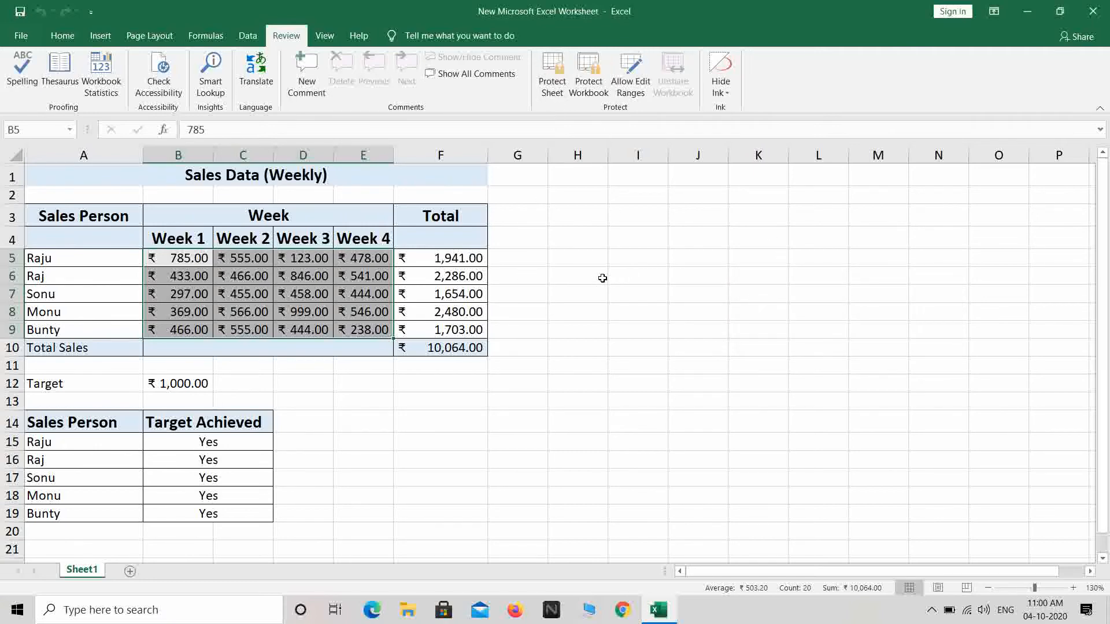
Close the workbook and reopen it from the desktop file.
click(1093, 11)
click(466, 246)
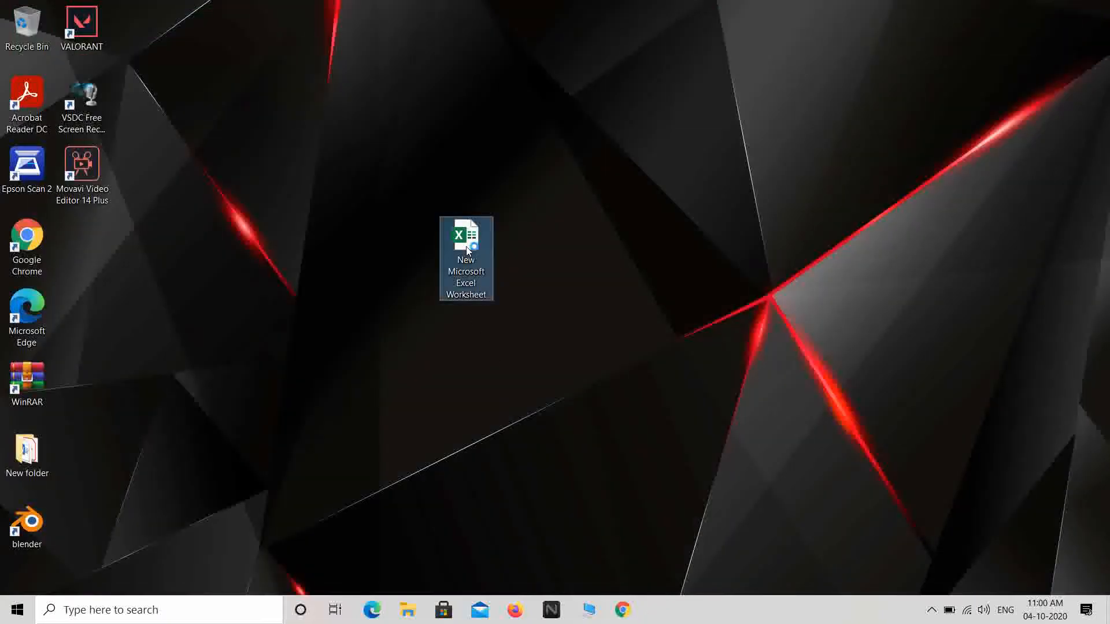
double_click(466, 246)
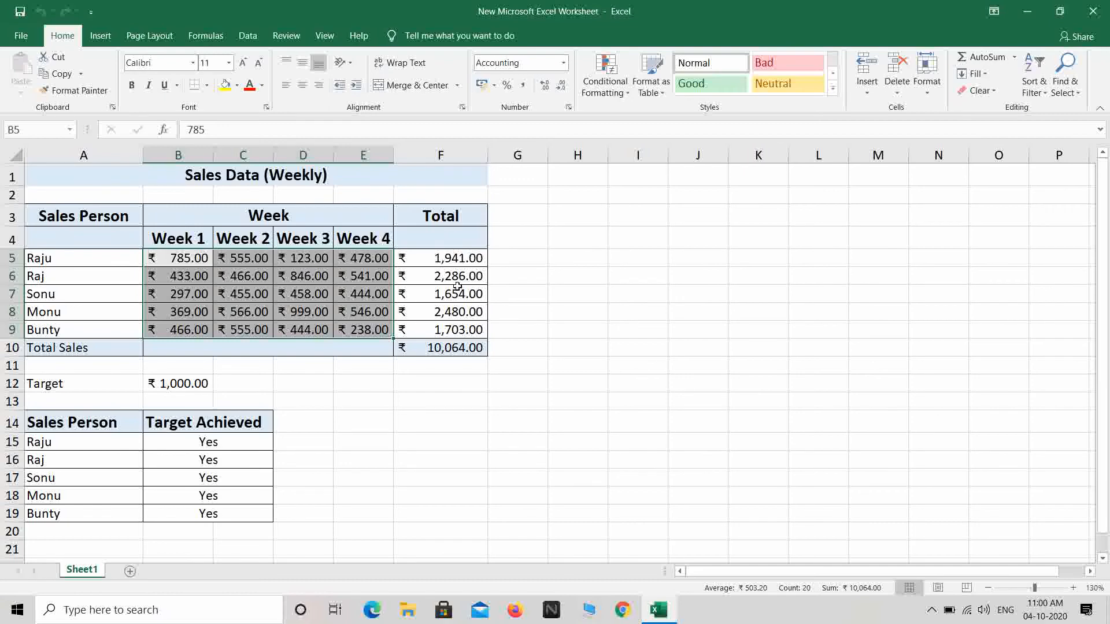
Type test text into cells G8, H10, F14, H5 and I6.
click(543, 309)
text(hjk)
click(594, 348)
text(gjk)
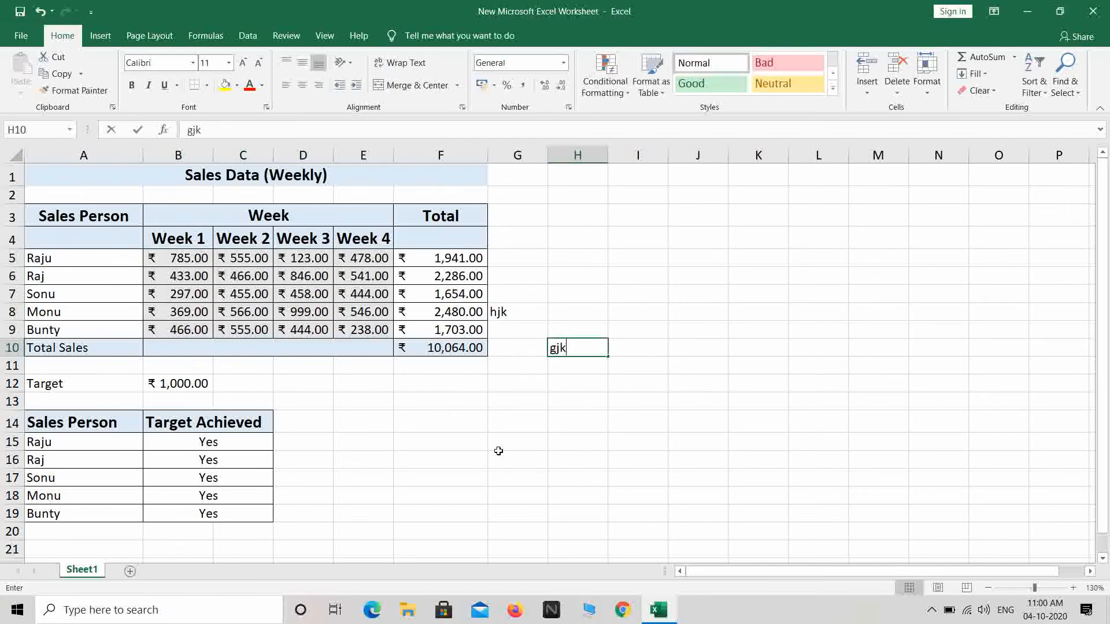
click(422, 421)
text(gjk)
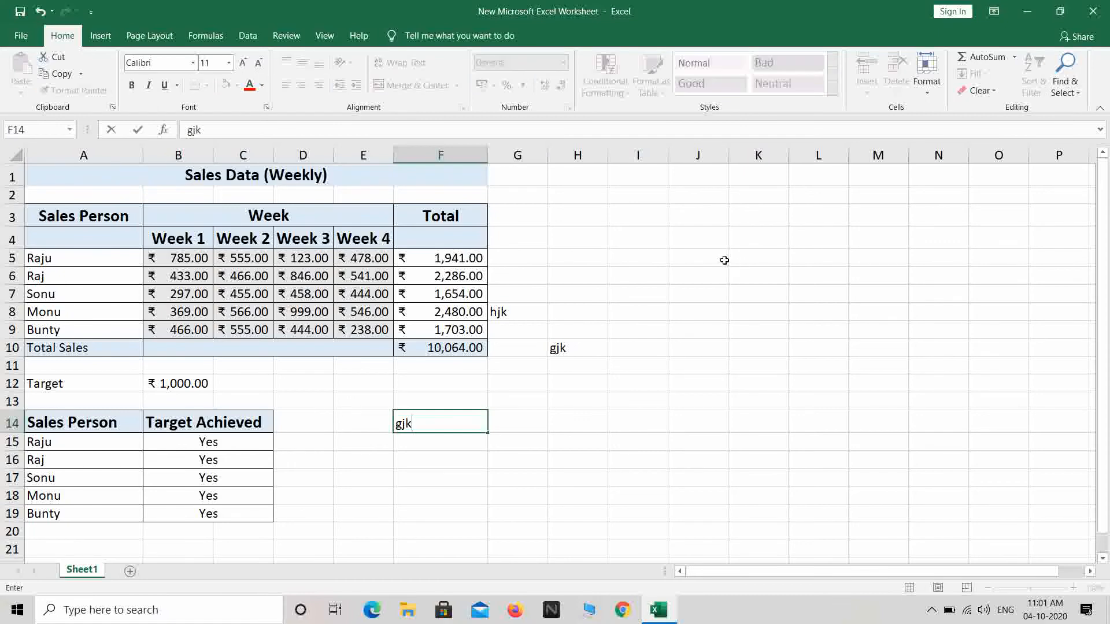
click(588, 254)
text(kghj)
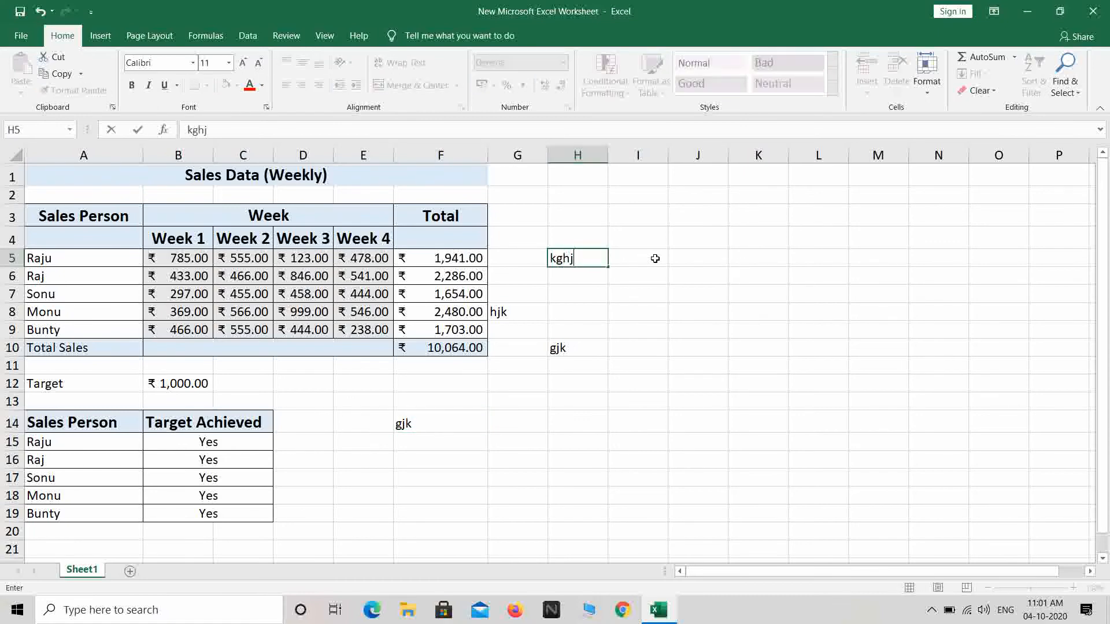
click(643, 279)
text(gkh)
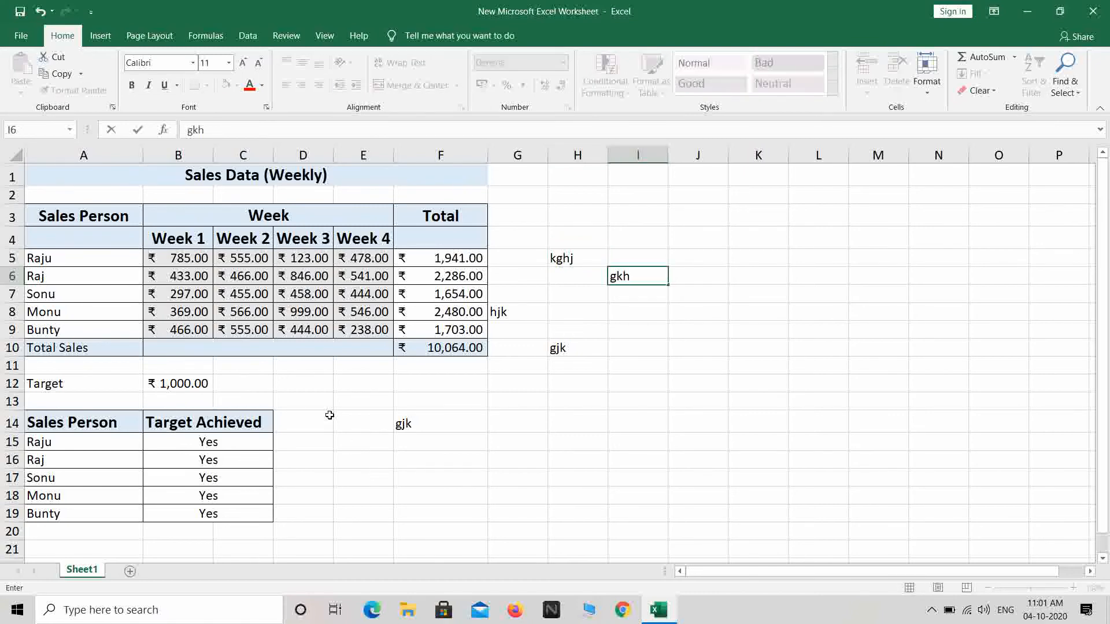
Undo the I6 entry and clear the test text from H10, G8, H5 and F14.
click(39, 11)
click(562, 350)
key(Delete)
click(508, 312)
key(Delete)
click(572, 258)
key(Delete)
click(408, 424)
key(Delete)
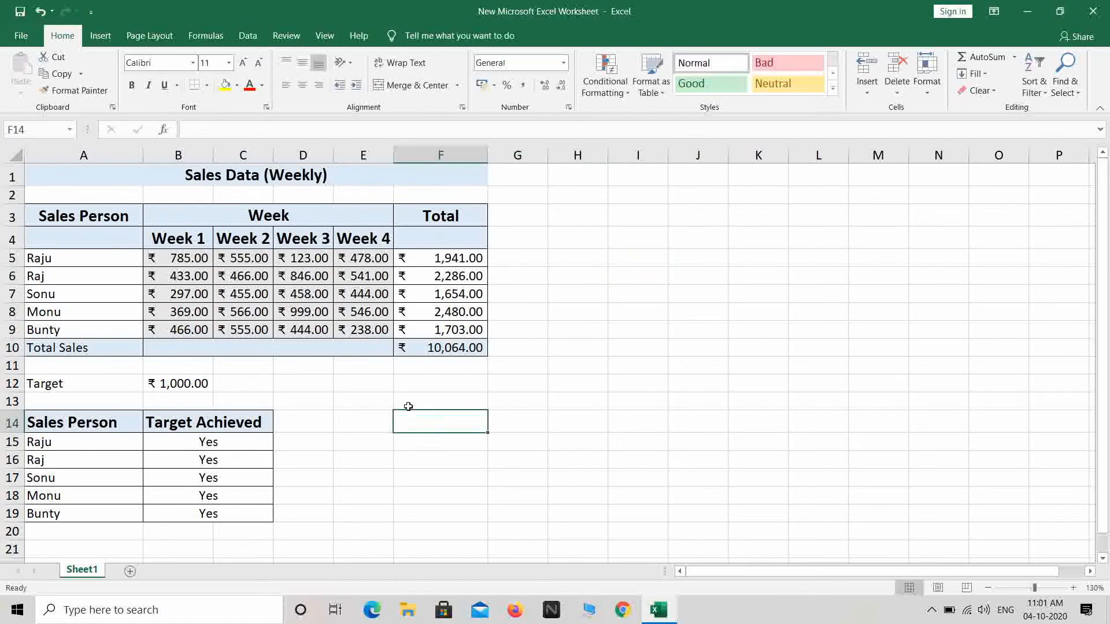
Change the Week 4 value in E6 to 475, then select the weekly data B5:E9.
click(358, 280)
text(475)
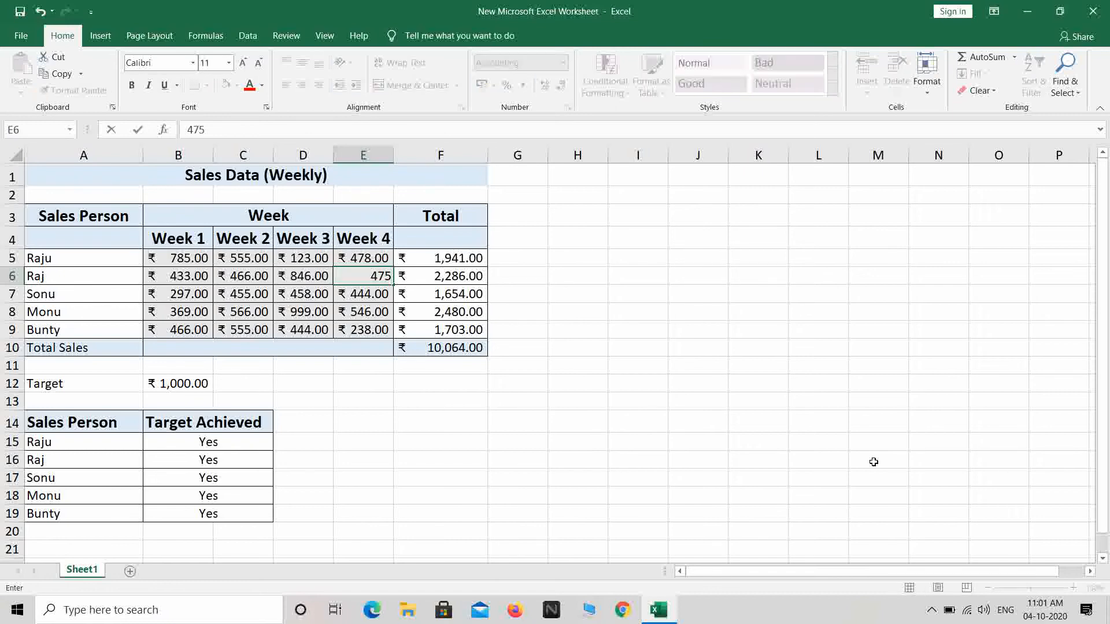
key(Return)
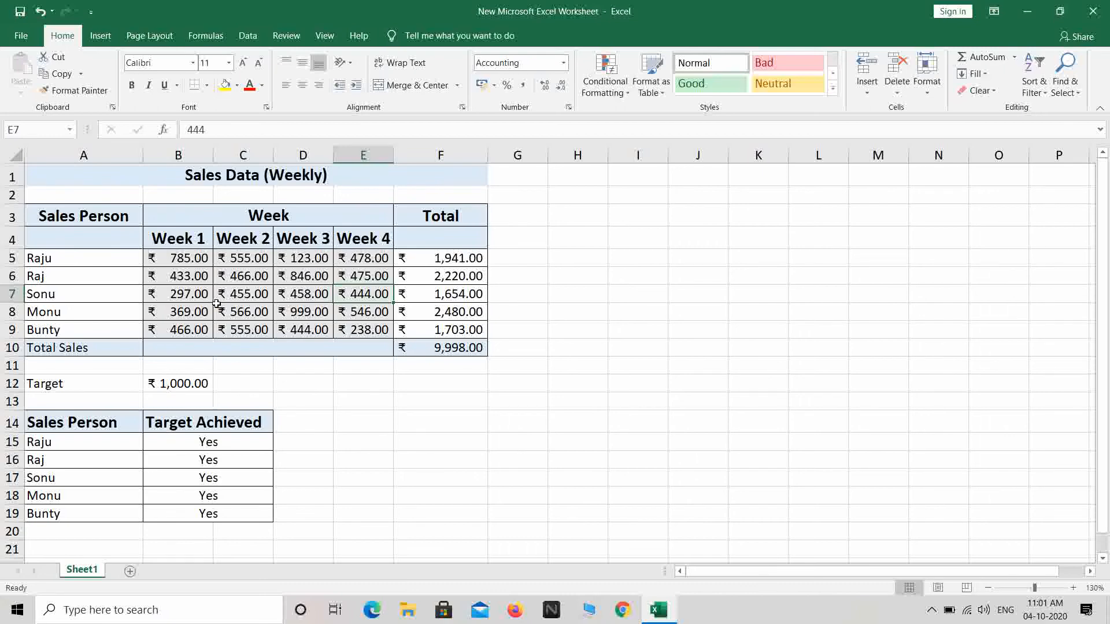
drag(183, 260, 349, 340)
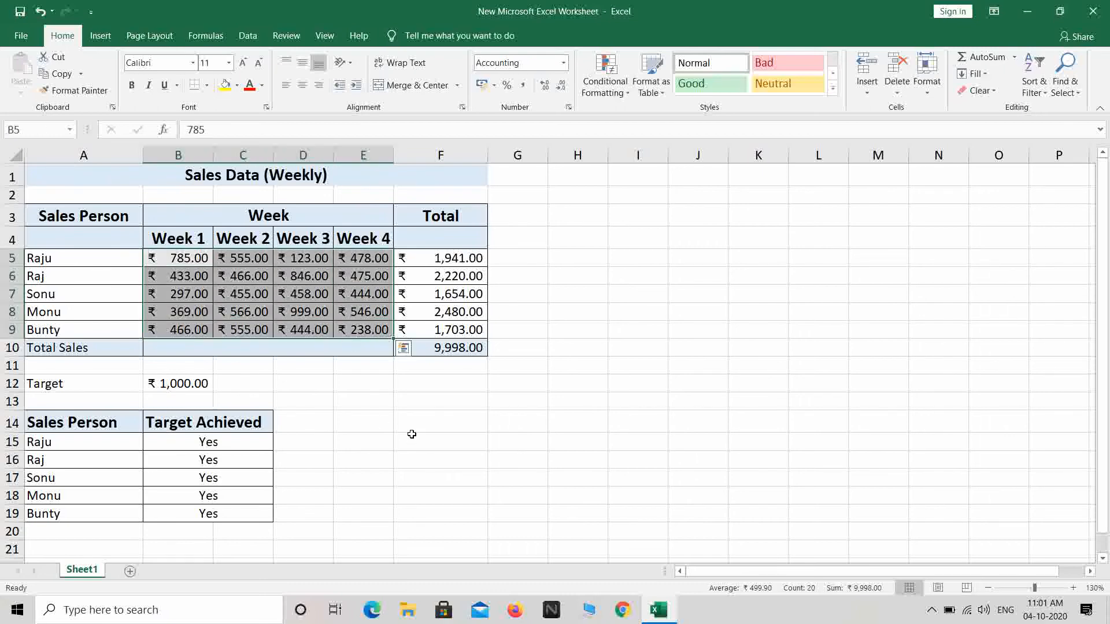
Turn off the Locked protection setting for the weekly data cells B5:E9 in Format Cells.
click(421, 387)
click(341, 386)
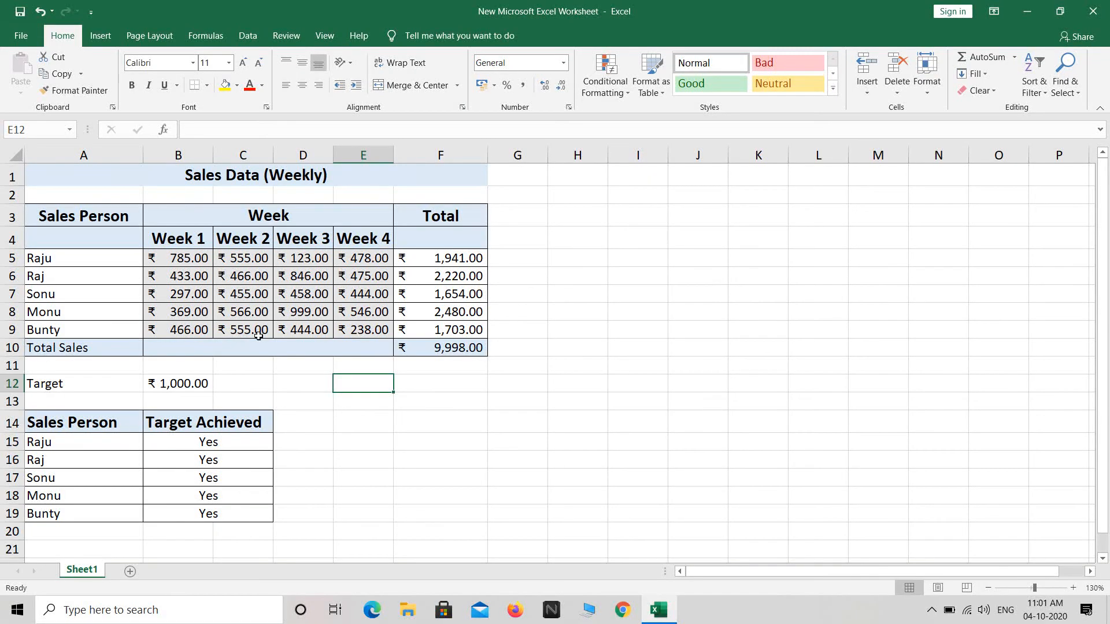
drag(184, 259, 359, 326)
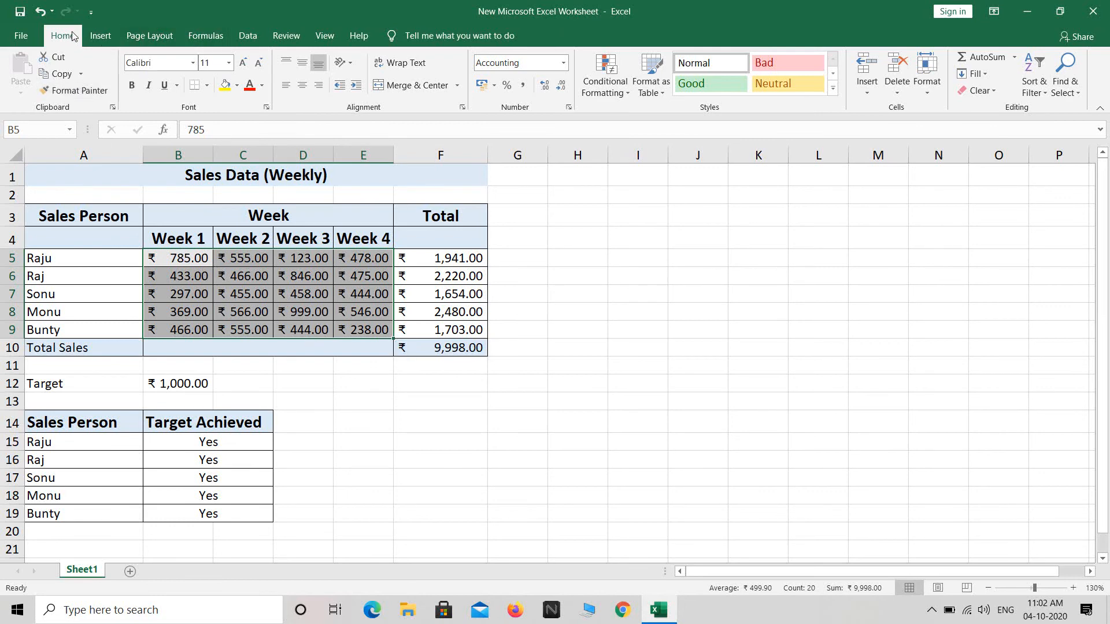
click(267, 108)
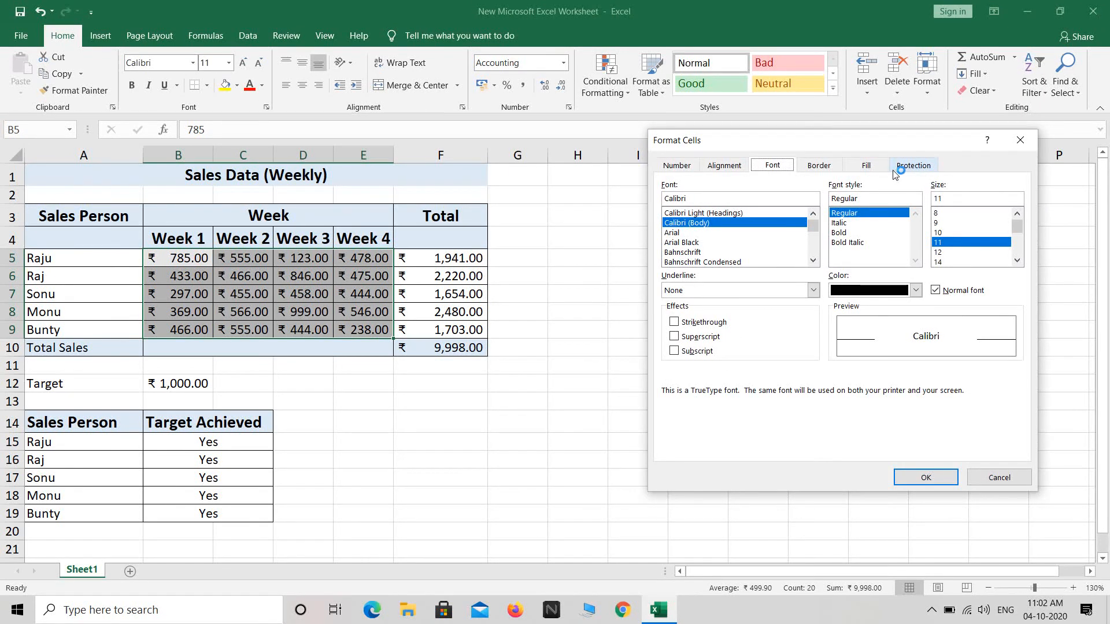
click(914, 167)
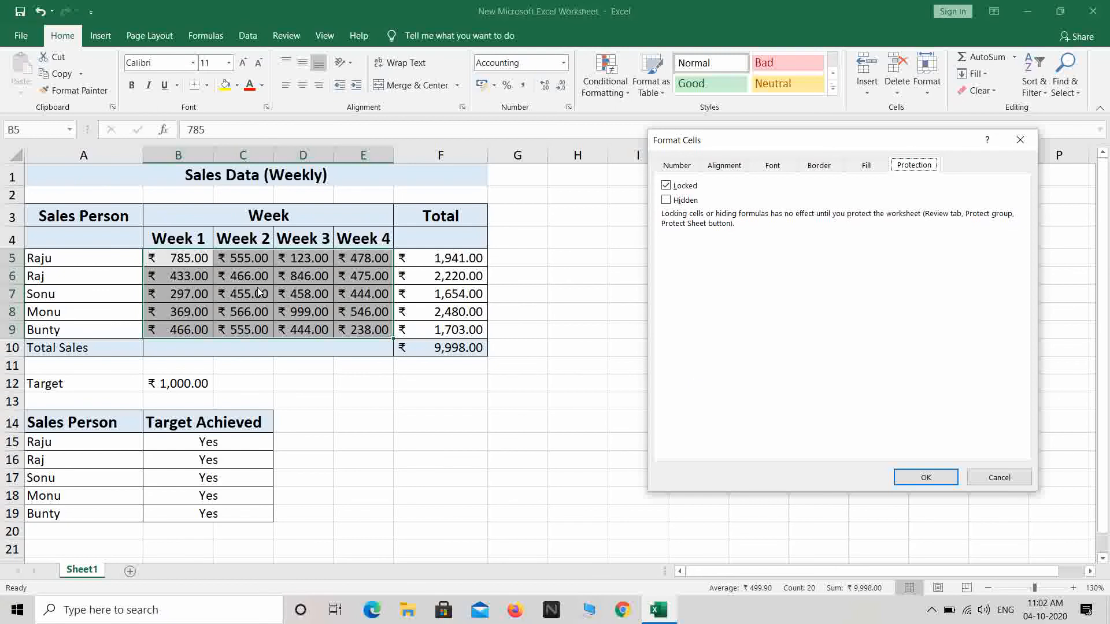
click(685, 186)
click(925, 478)
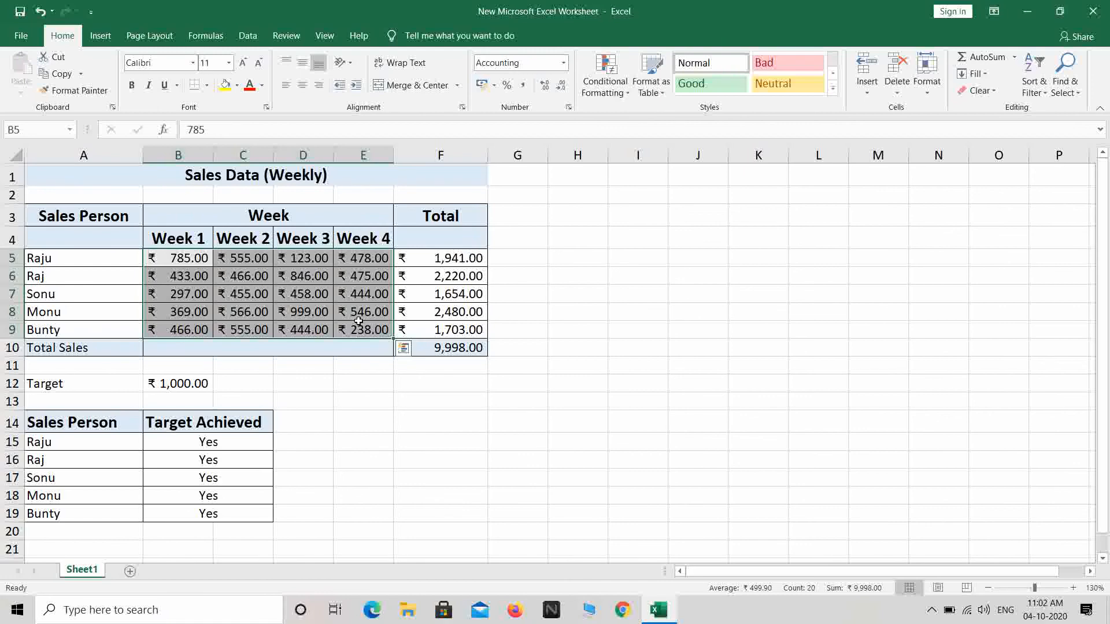
Protect the worksheet with a password, entering it twice to confirm.
click(693, 326)
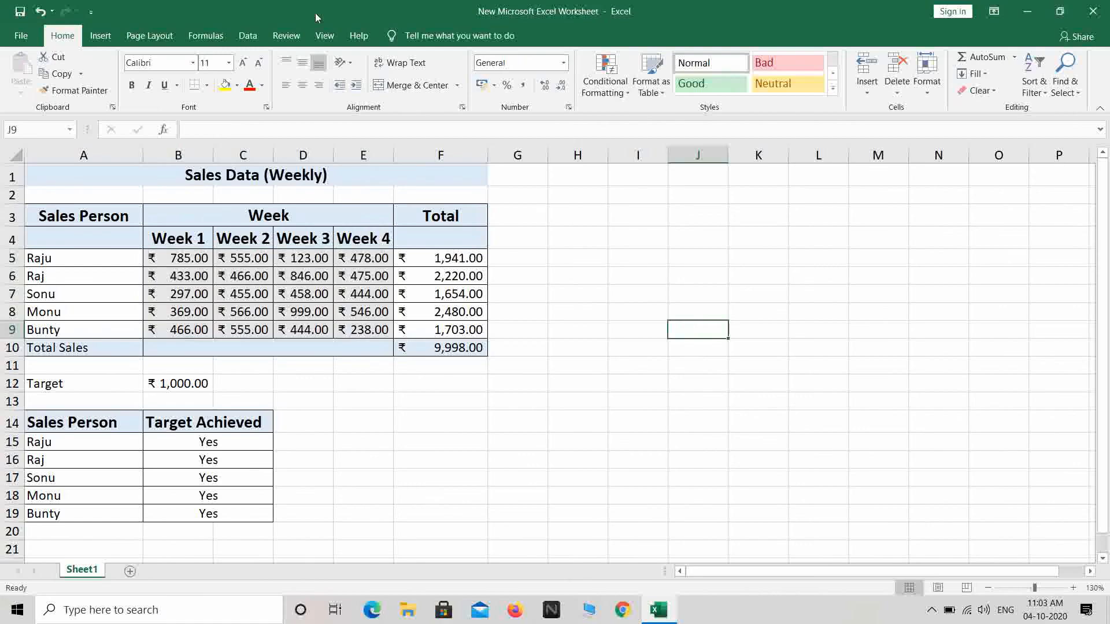
click(287, 35)
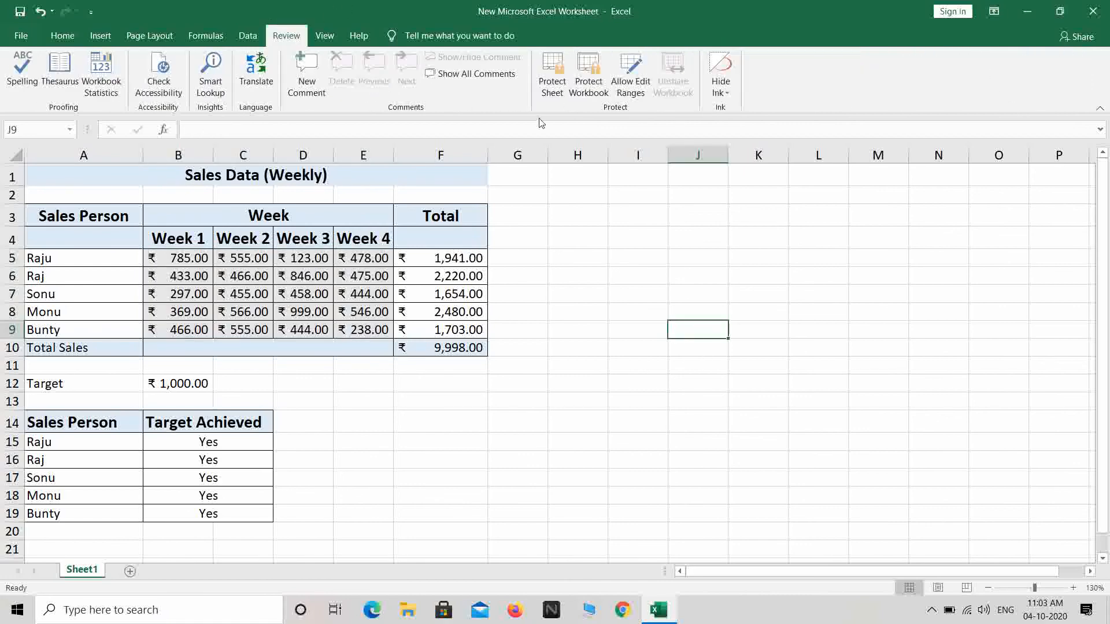
click(554, 86)
text(1234)
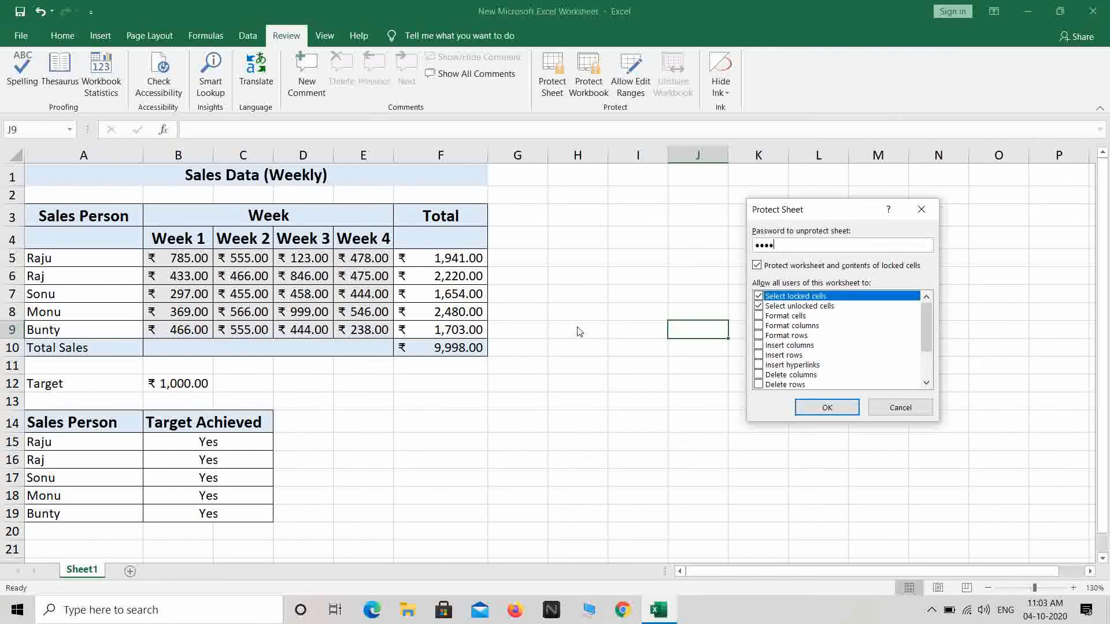
key(Return)
text(1234)
key(Return)
click(571, 342)
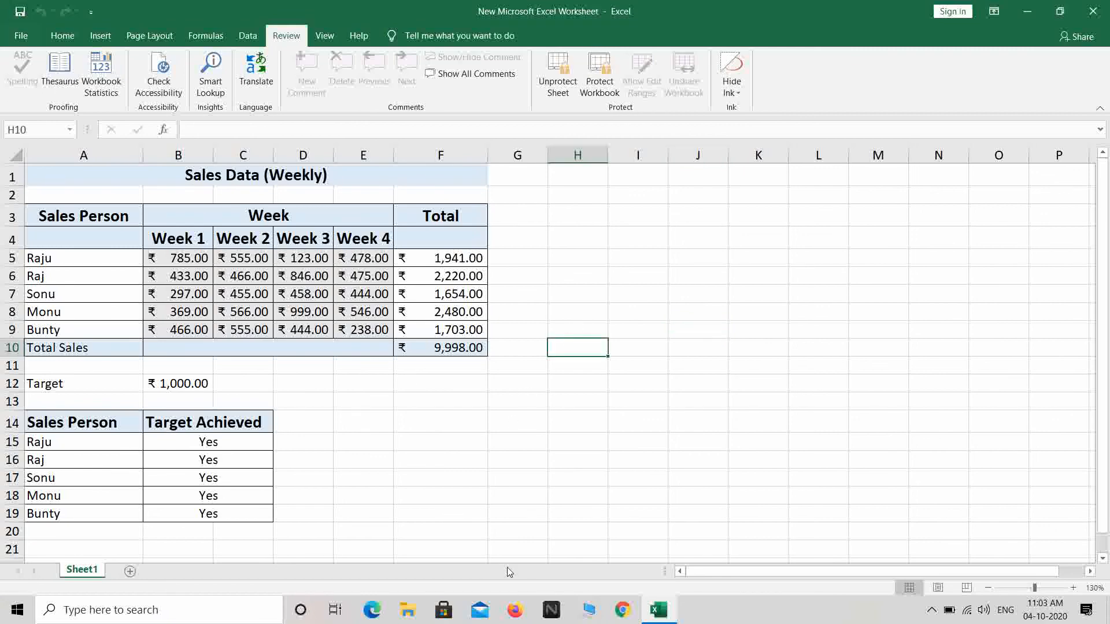
Check the unlocked cells B5:E9 and the A3:F16 table area, then close the workbook.
drag(158, 256, 359, 329)
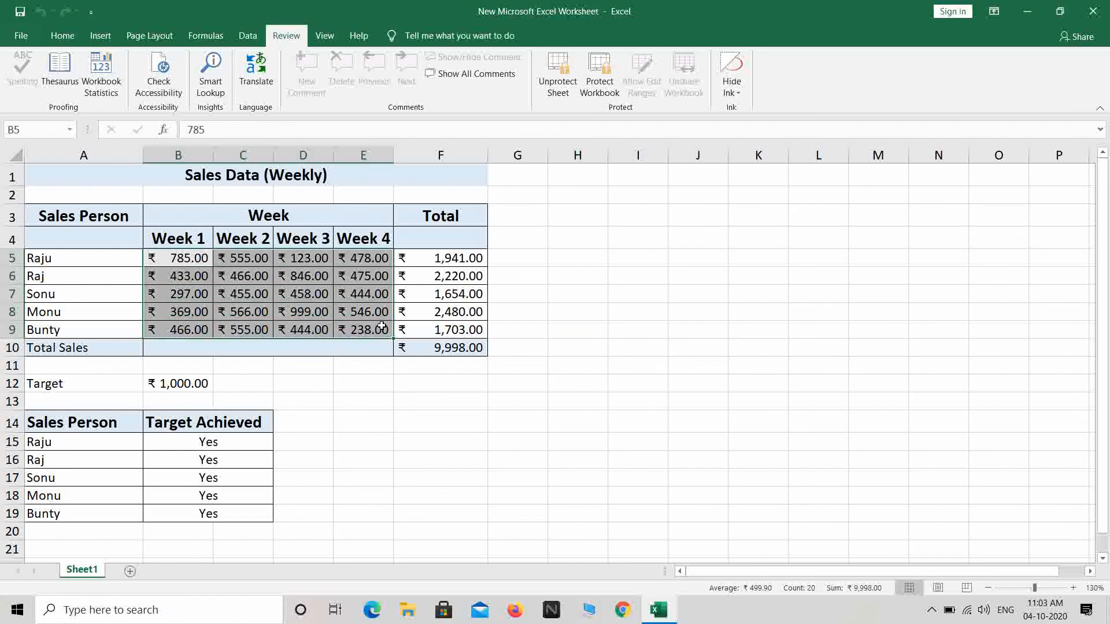
click(90, 217)
drag(195, 278, 436, 456)
click(767, 395)
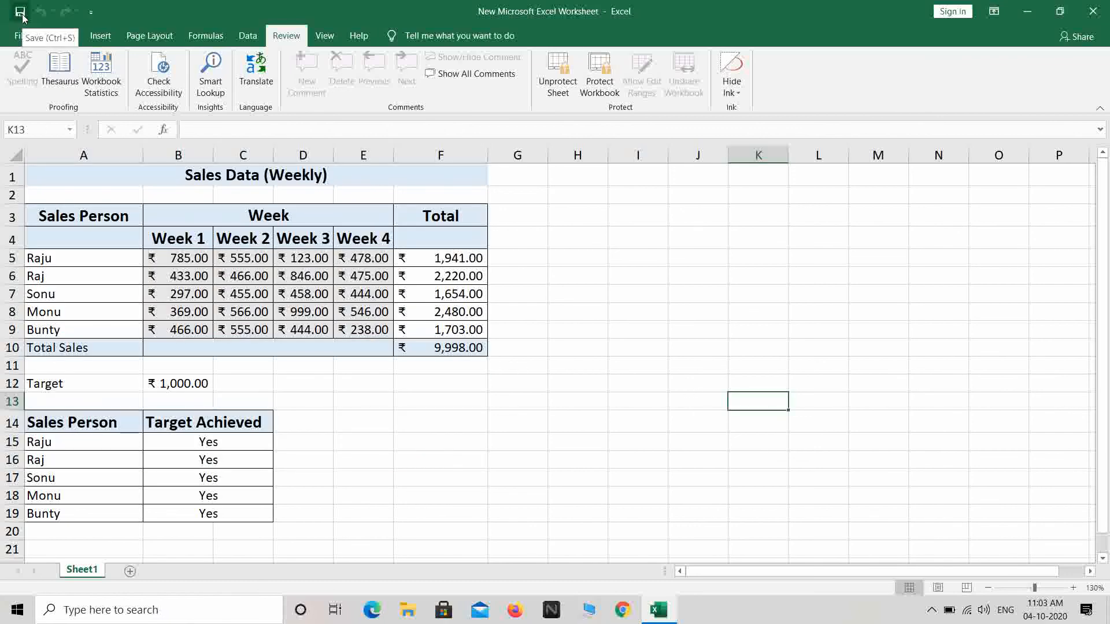
click(1094, 11)
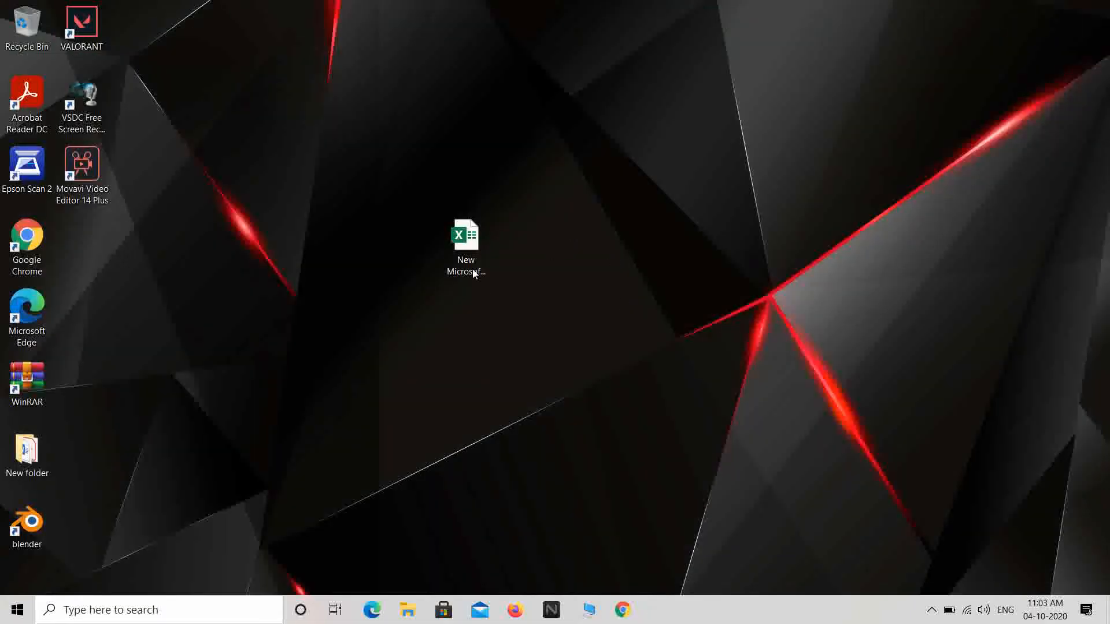
Reopen the sales workbook and confirm the total cell F7 is locked against deletion.
double_click(473, 252)
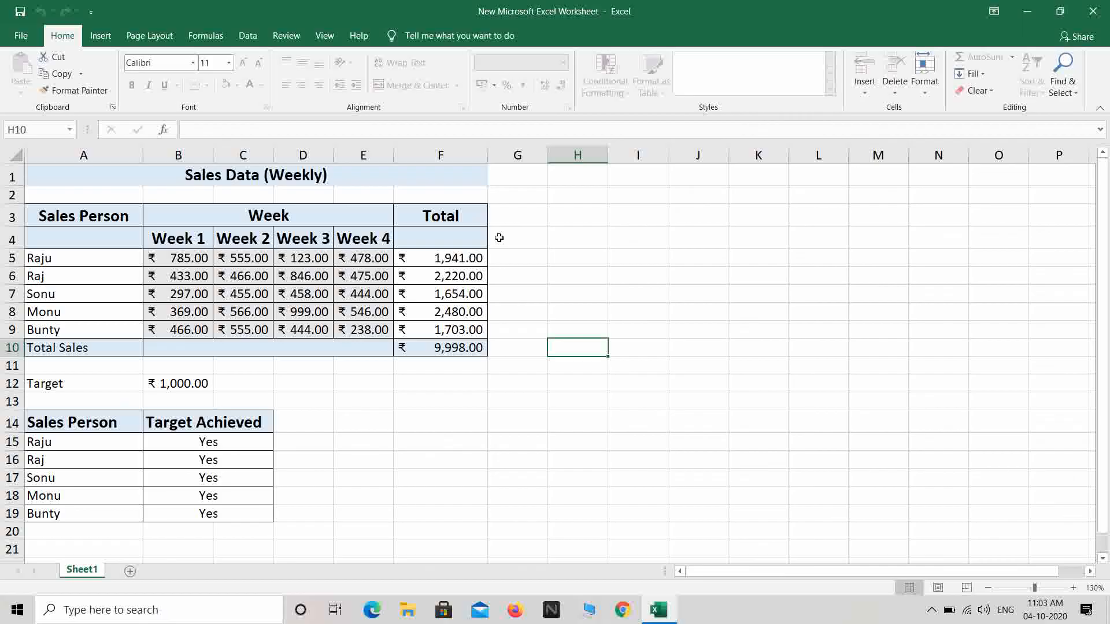
click(441, 294)
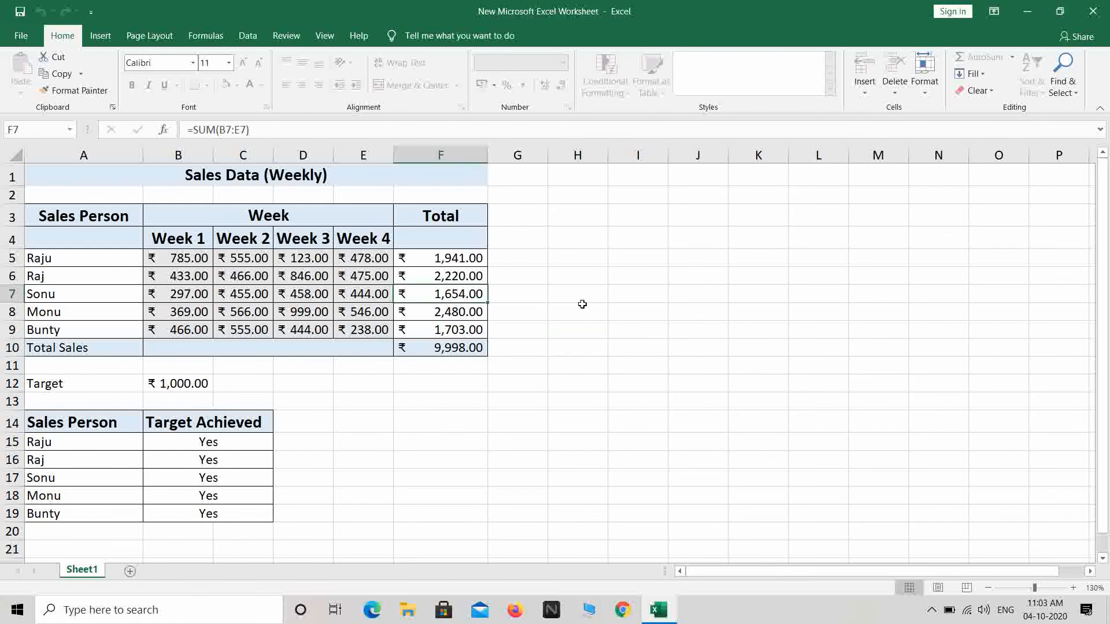
key(Delete)
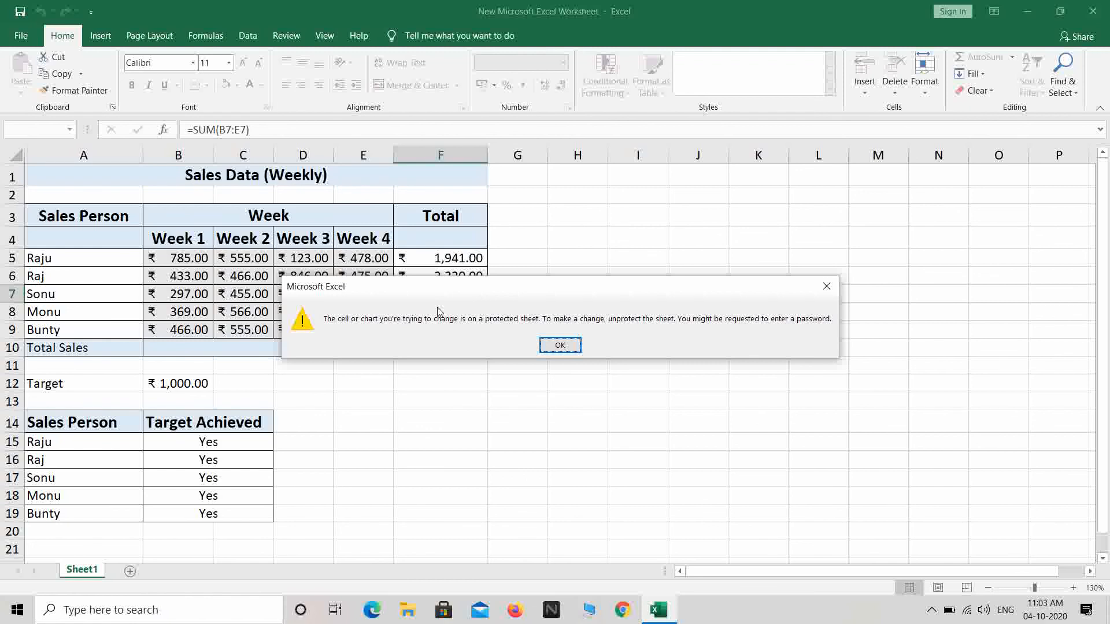
click(561, 347)
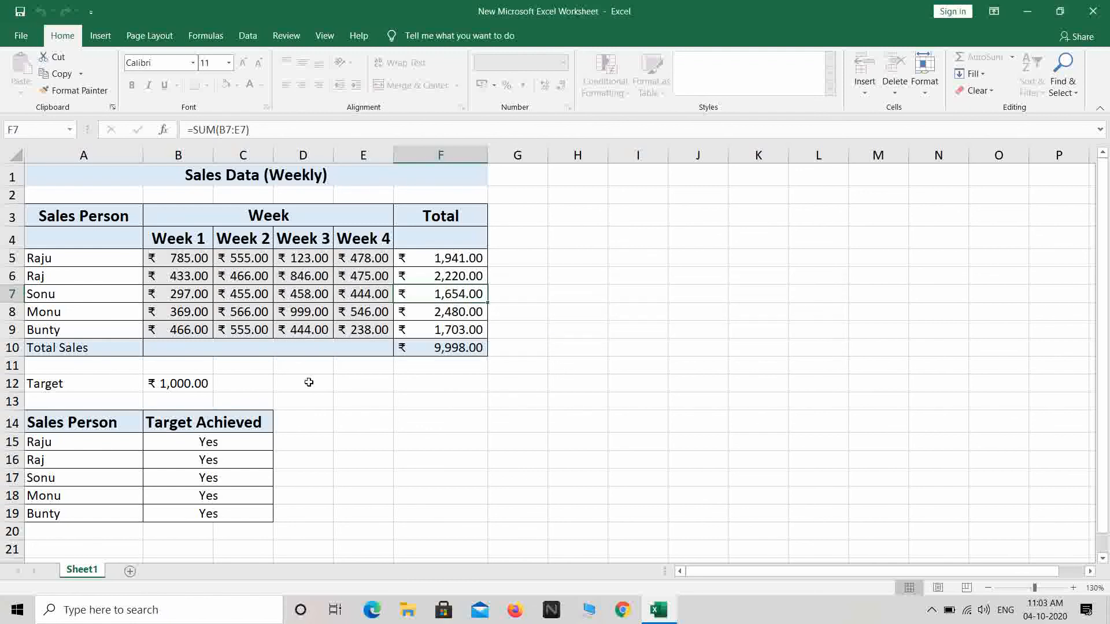
drag(174, 258, 347, 332)
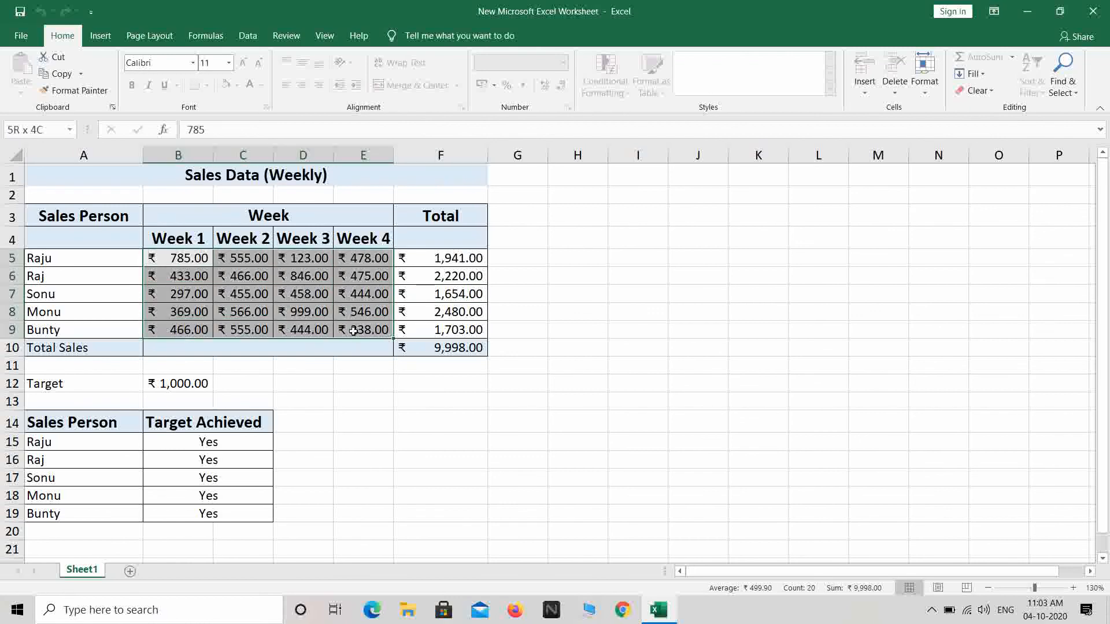
click(389, 388)
Enter 950 in D6, 773 in B6 and 456 in B9.
click(299, 280)
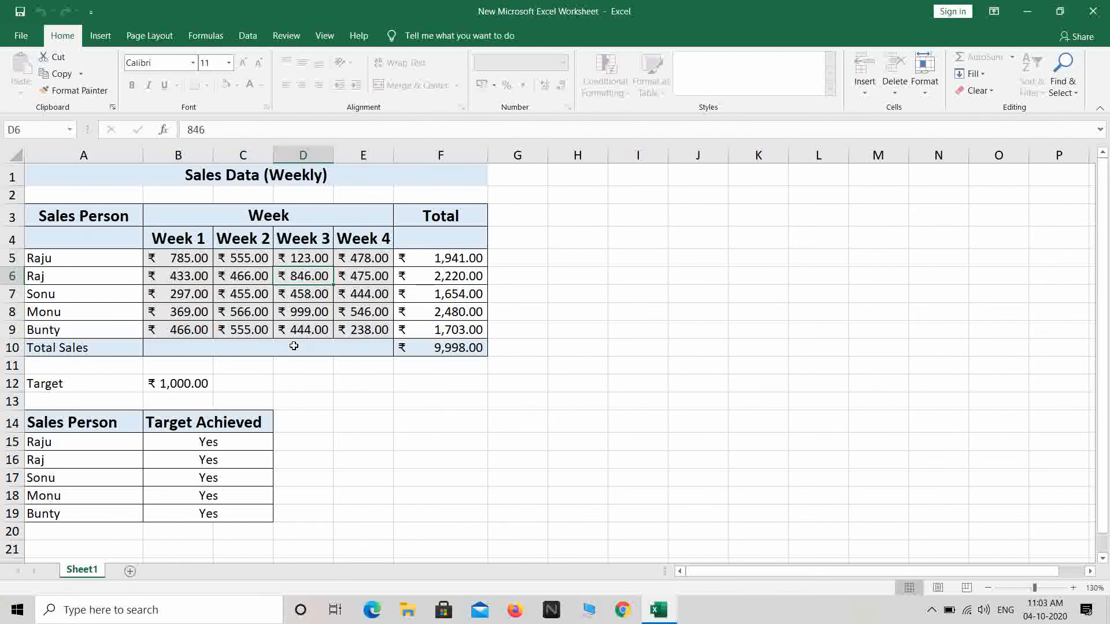
text(950)
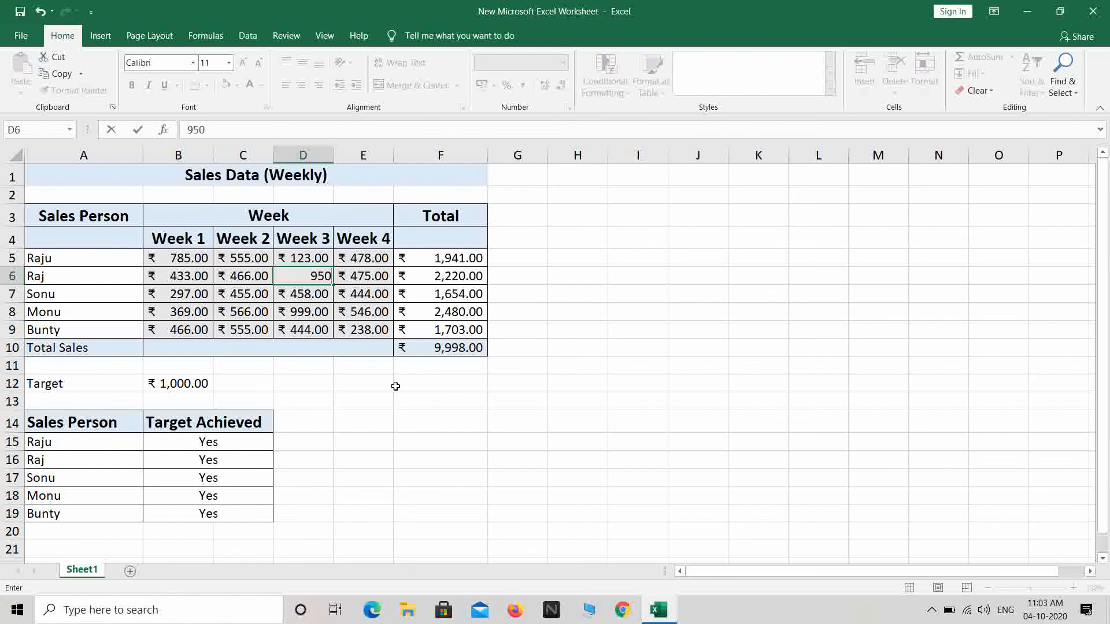
key(Return)
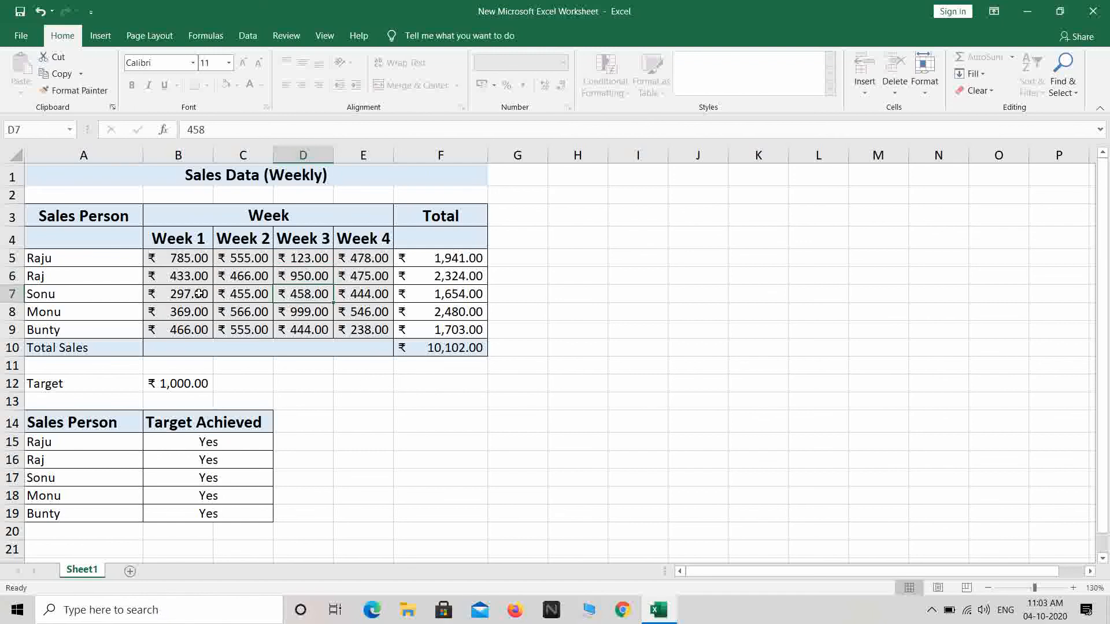
click(184, 277)
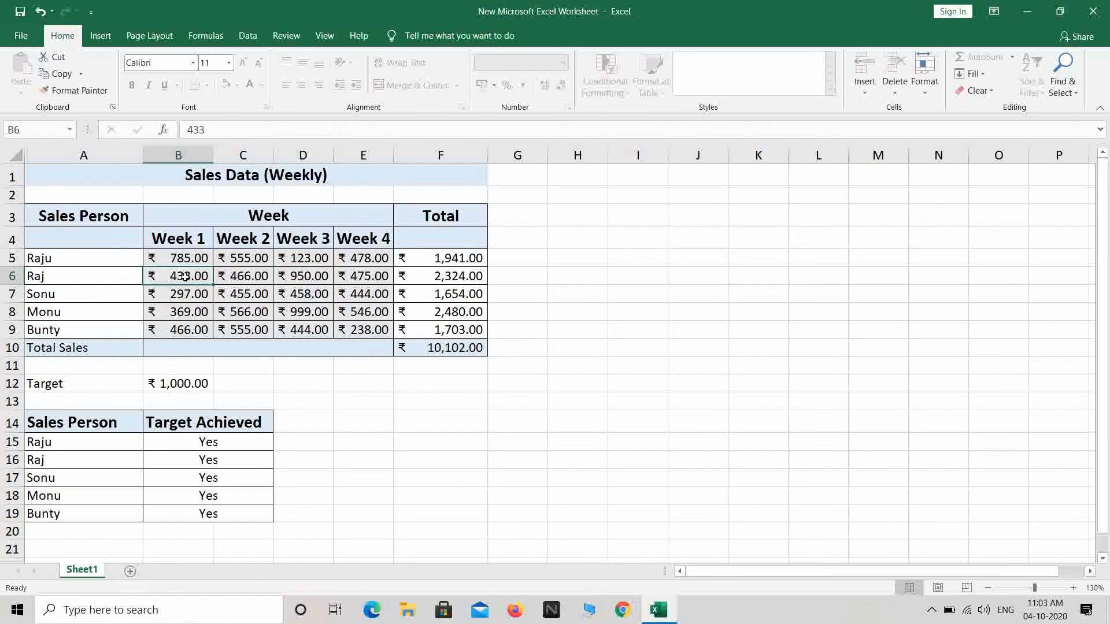
text(773)
key(Return)
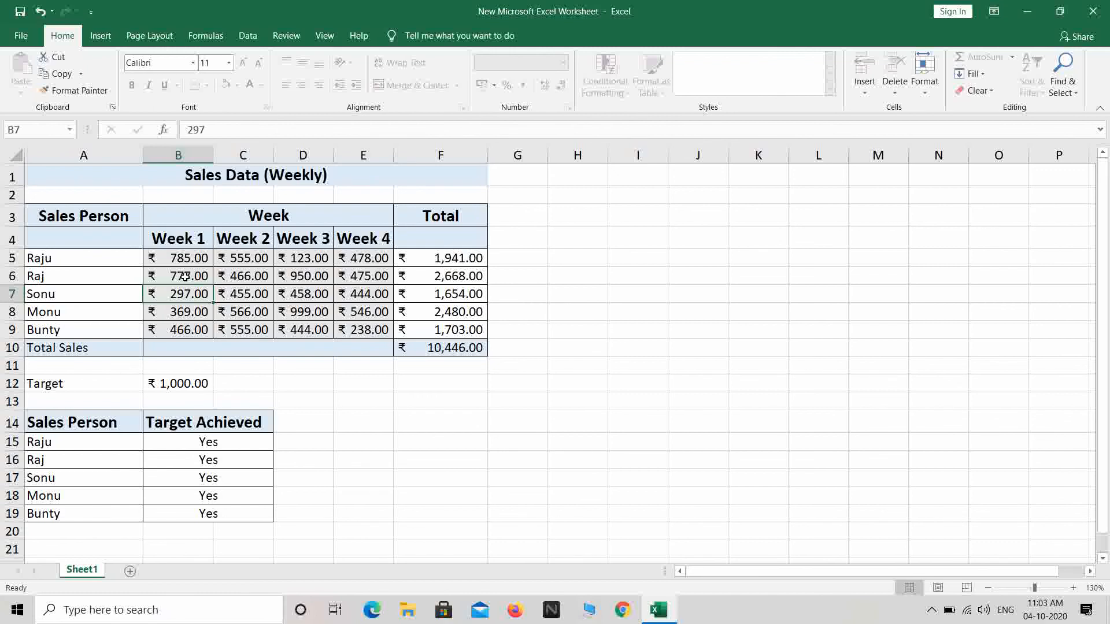
click(165, 329)
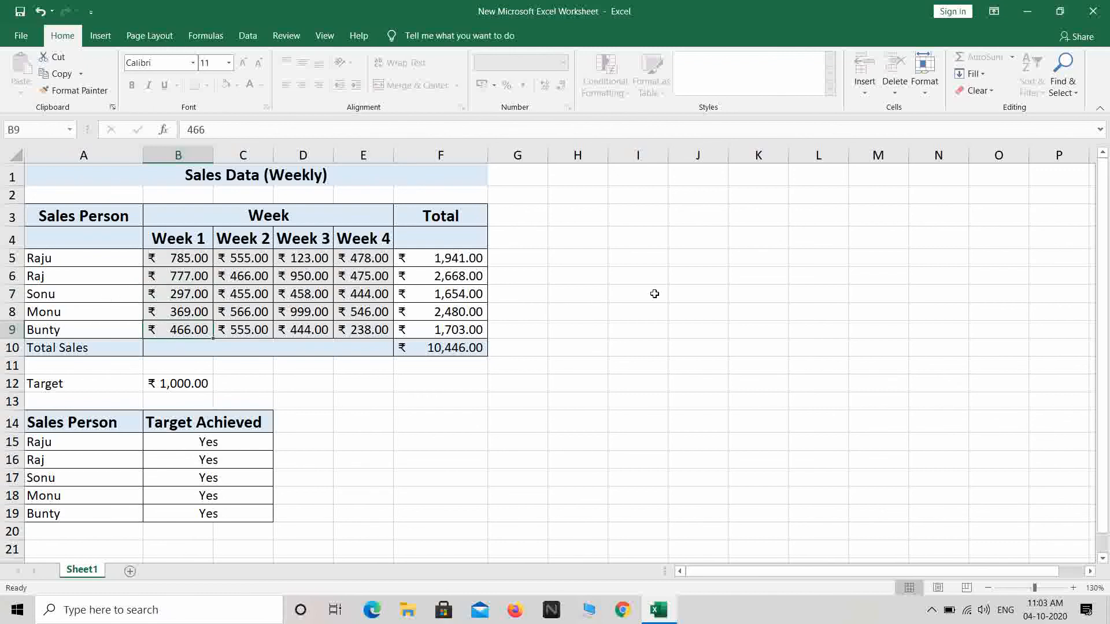
text(456)
key(Return)
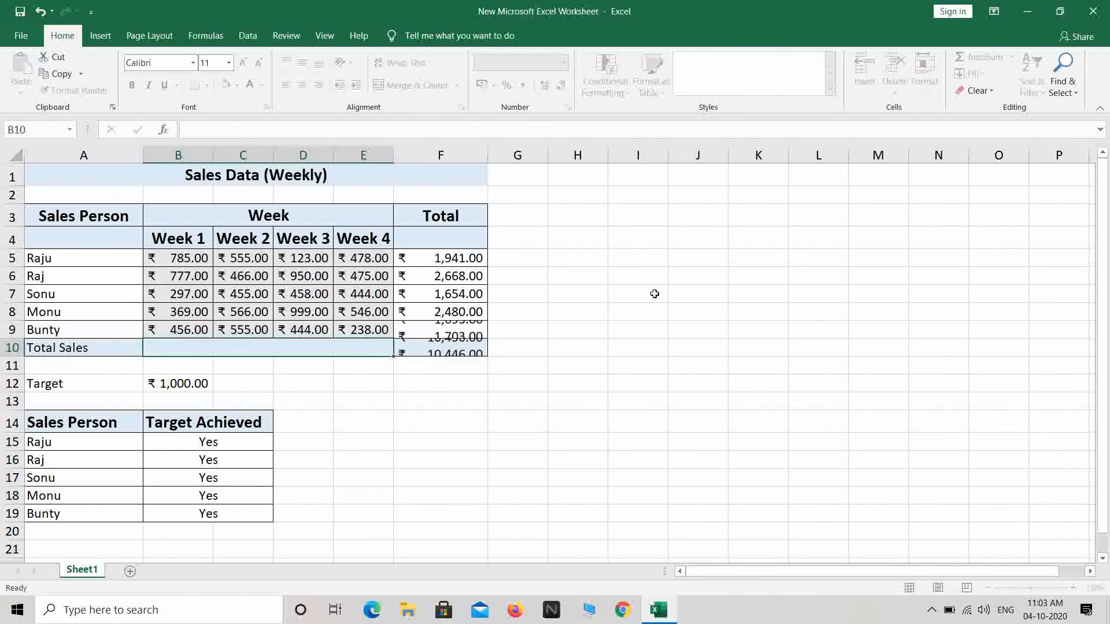